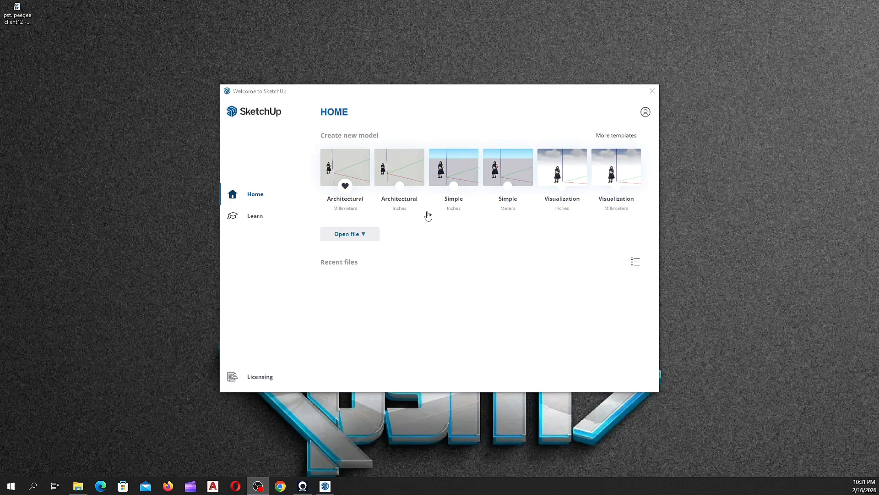
Step: Start a new model from the Architectural Millimeters template on the Welcome screen
left_click(364, 235)
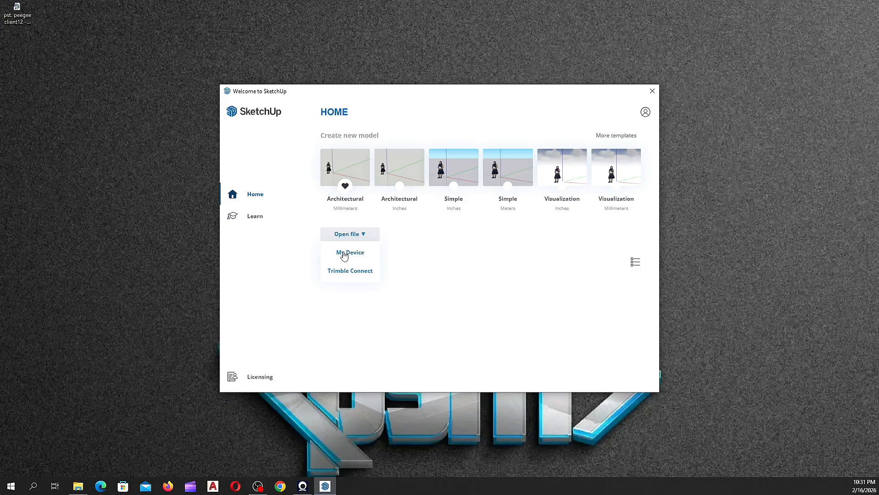
left_click(364, 236)
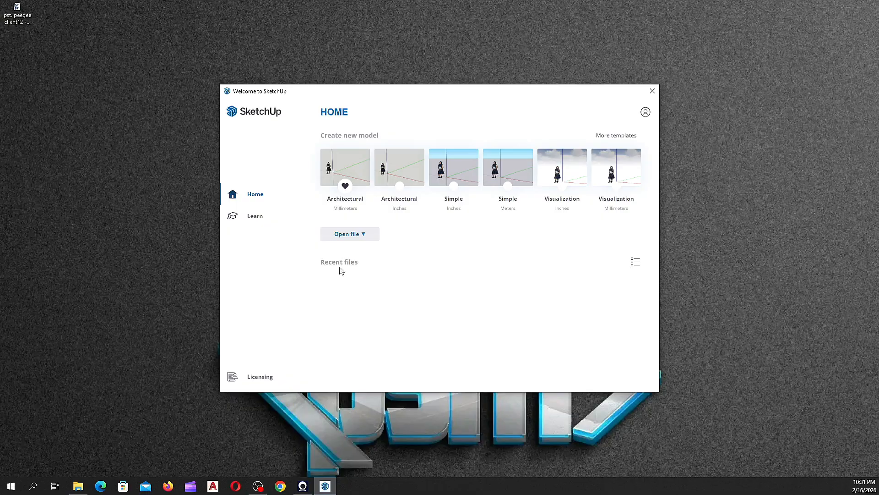
left_click(347, 170)
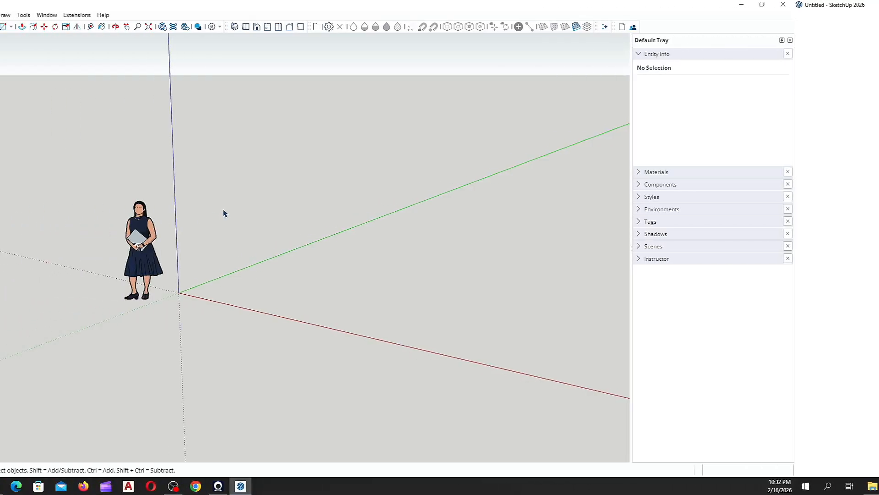
Step: Level the view and close the Large Tool Set so the modelling area spans the full width
scroll(147, 302, "down", 4)
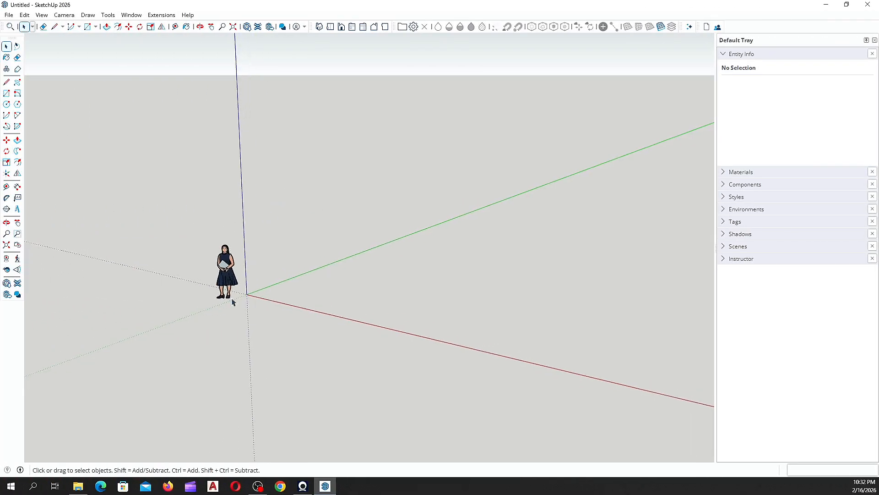
scroll(233, 303, "up", 1)
middle_click_drag(232, 302, 252, 298)
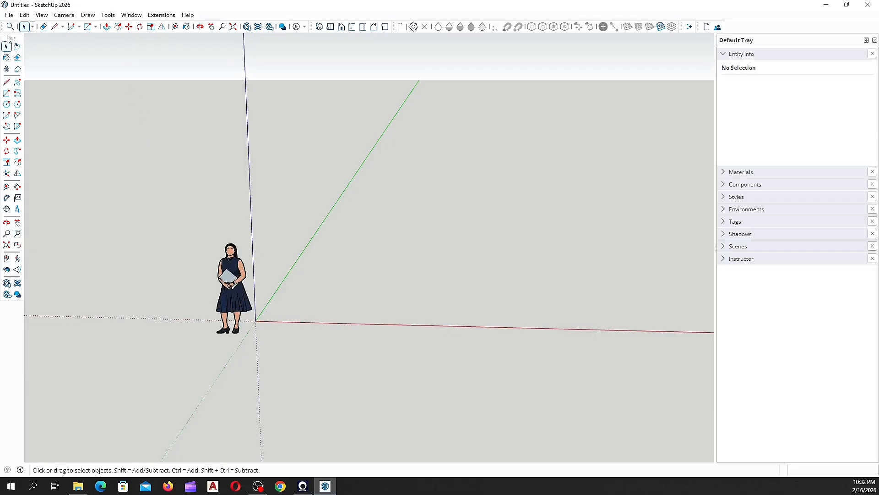
left_click_drag(7, 38, 157, 75)
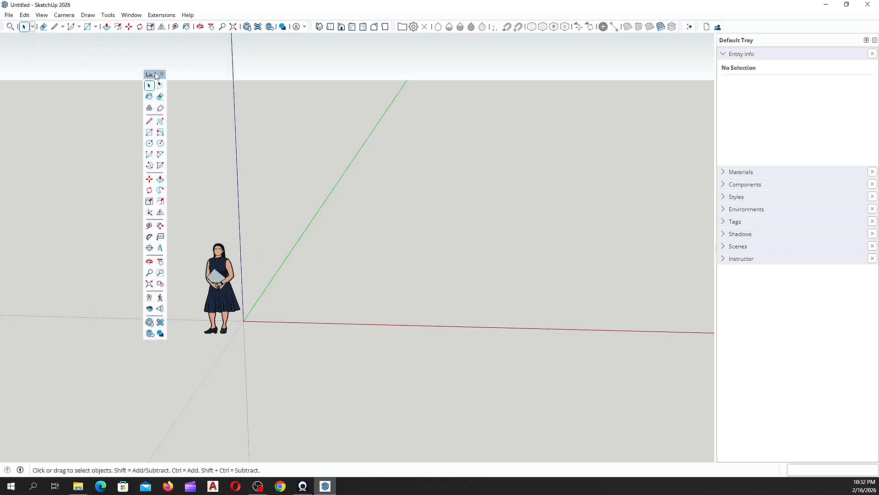
left_click(162, 75)
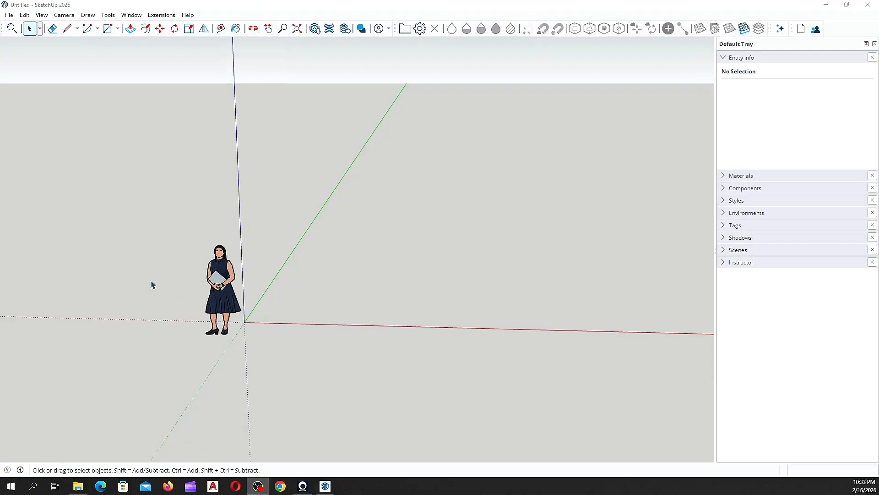
scroll(128, 327, "down", 1)
scroll(129, 320, "down", 1)
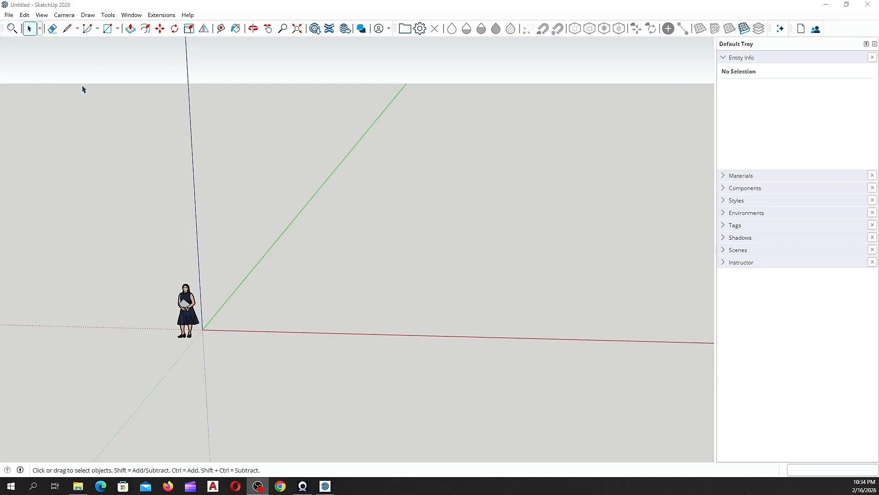
Step: Restore the Large Tool Set docked along the left edge and bring up the toolbar list again
right_click(840, 27)
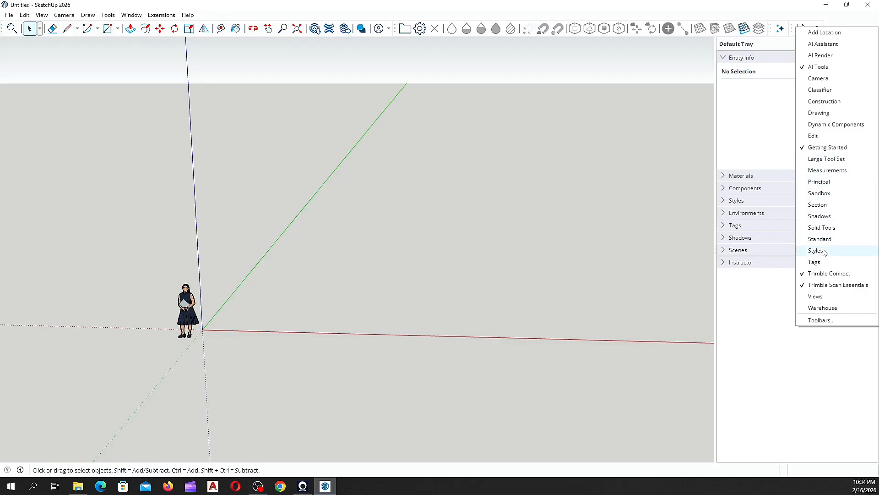
left_click(823, 161)
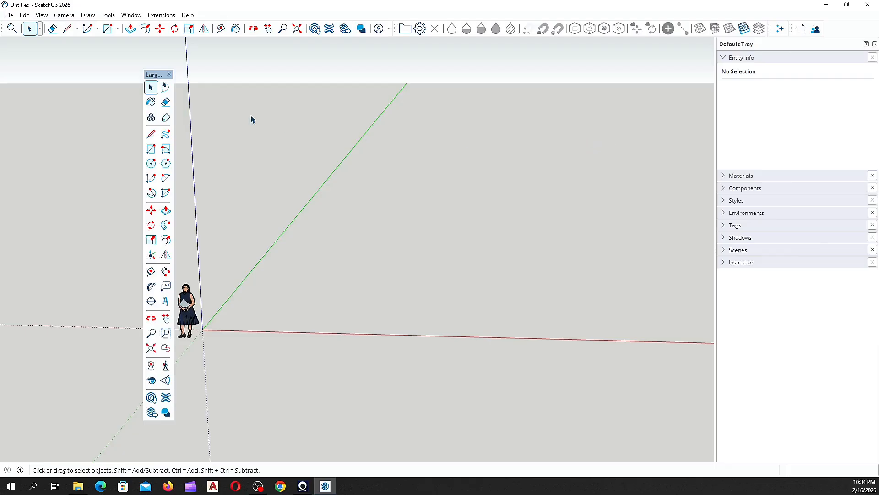
left_click_drag(154, 76, 1, 32)
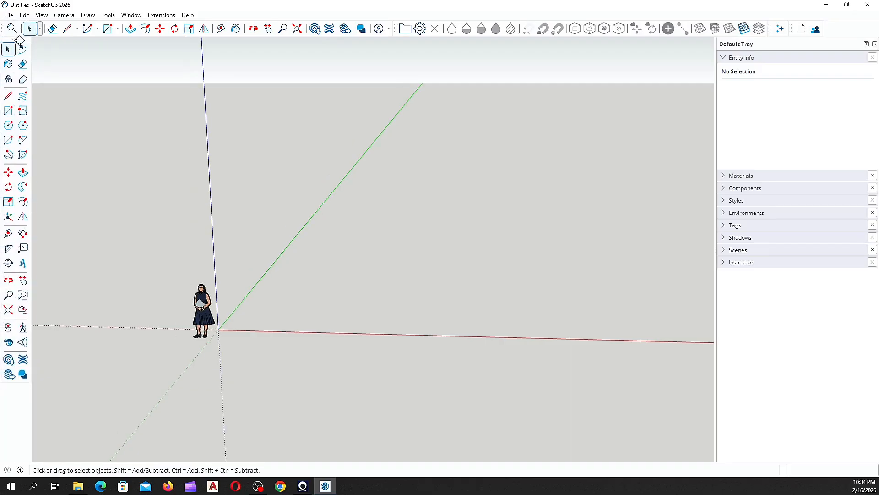
scroll(257, 151, "down", 1)
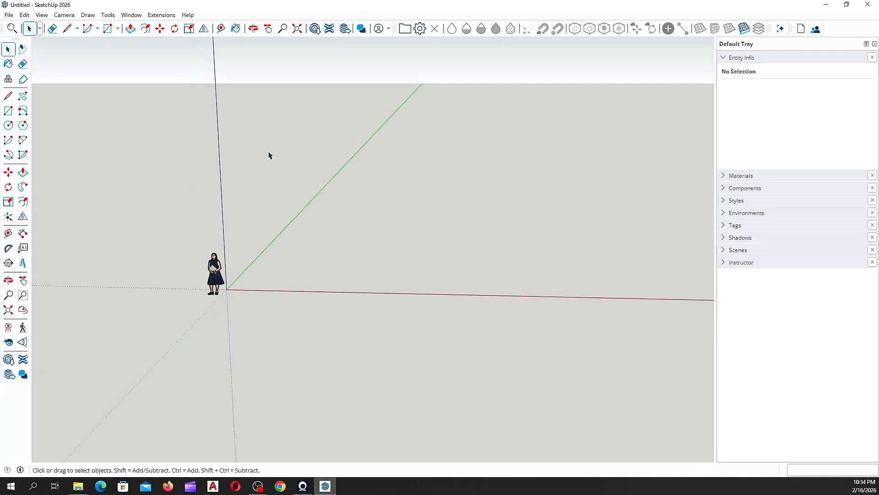
right_click(832, 29)
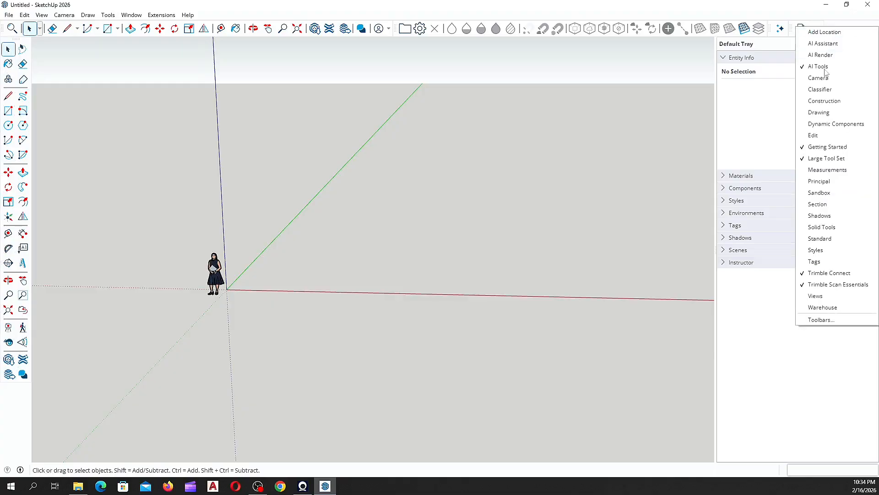
Step: Show the Views toolbar and dock it in the top row, shifting the right-hand toolbars over
left_click(815, 297)
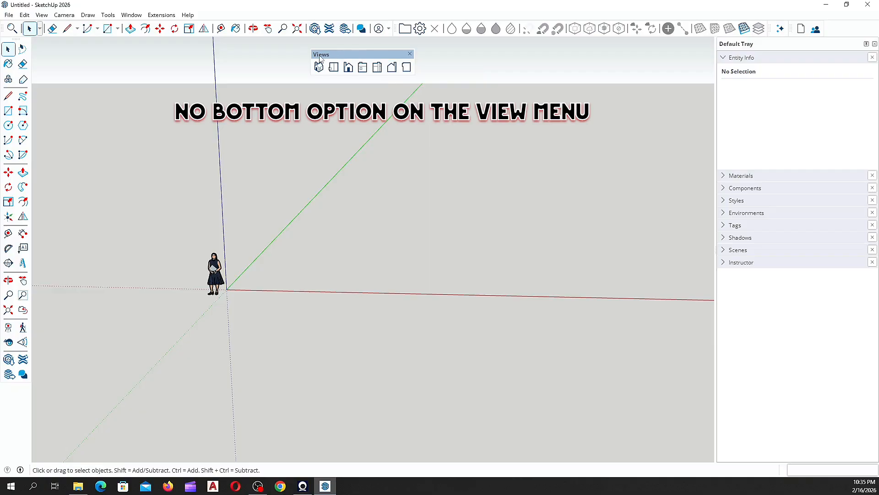
left_click_drag(339, 56, 375, 46)
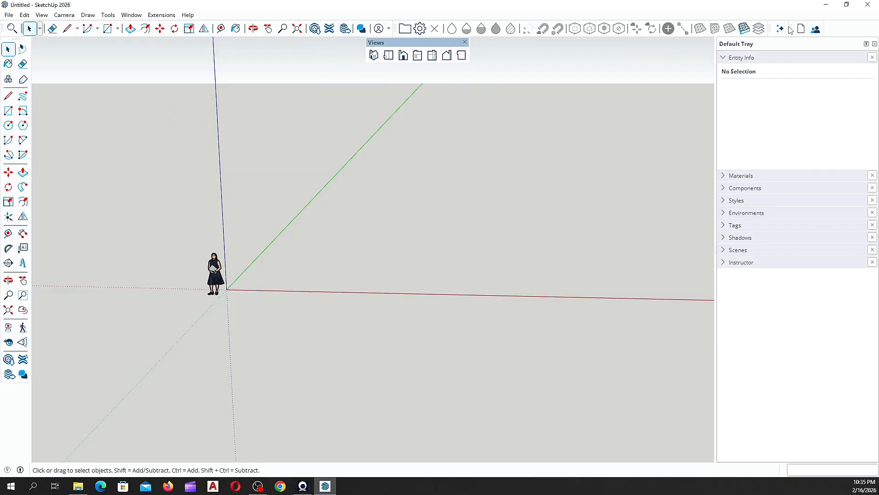
left_click_drag(792, 29, 853, 28)
left_click_drag(771, 28, 832, 28)
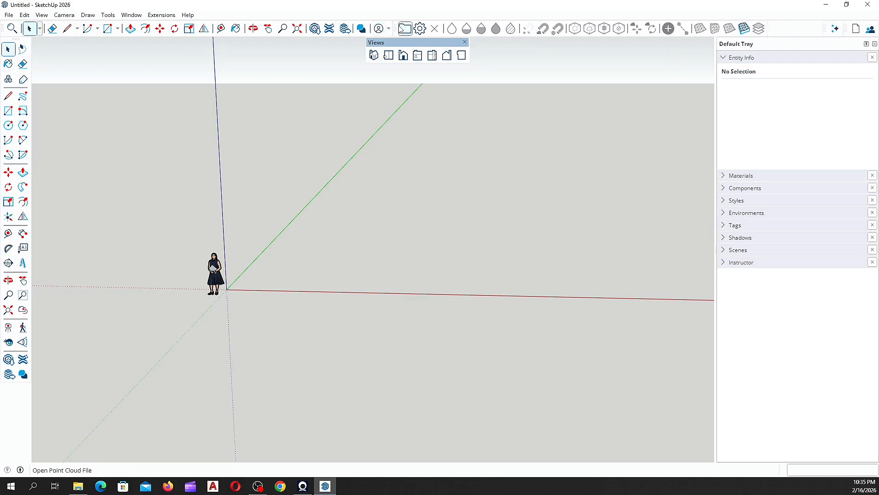
left_click_drag(395, 29, 540, 28)
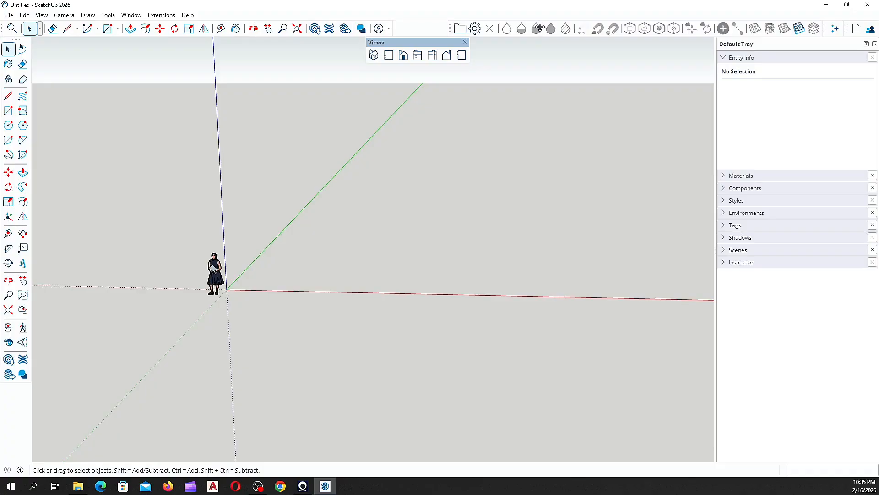
left_click_drag(375, 43, 409, 21)
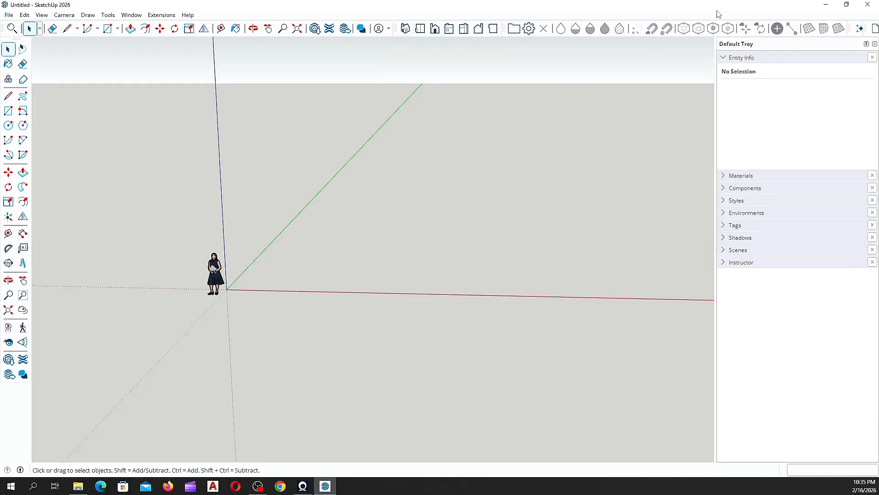
Step: Turn off Large Icons in the Toolbars dialog's Options and close the dialog
right_click(712, 21)
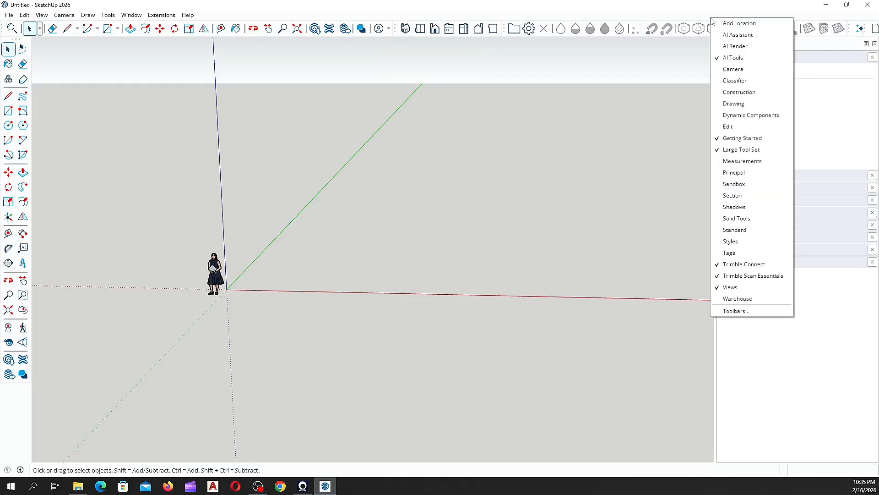
left_click(568, 14)
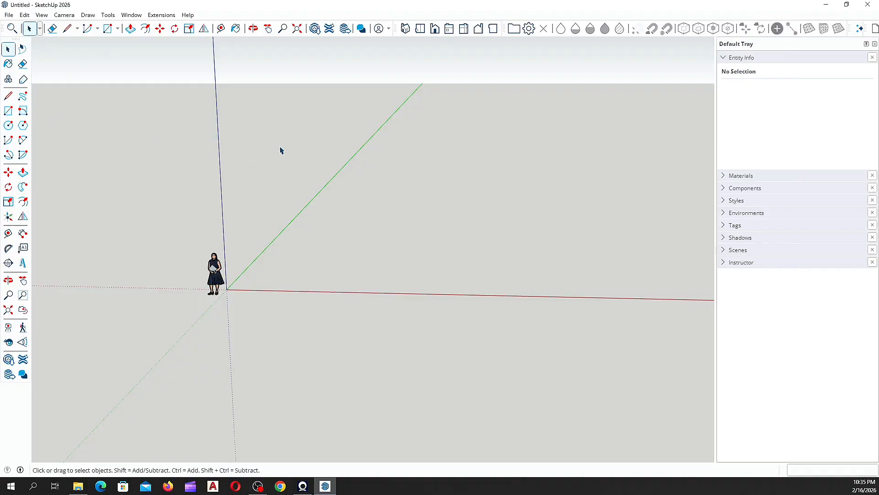
right_click(644, 23)
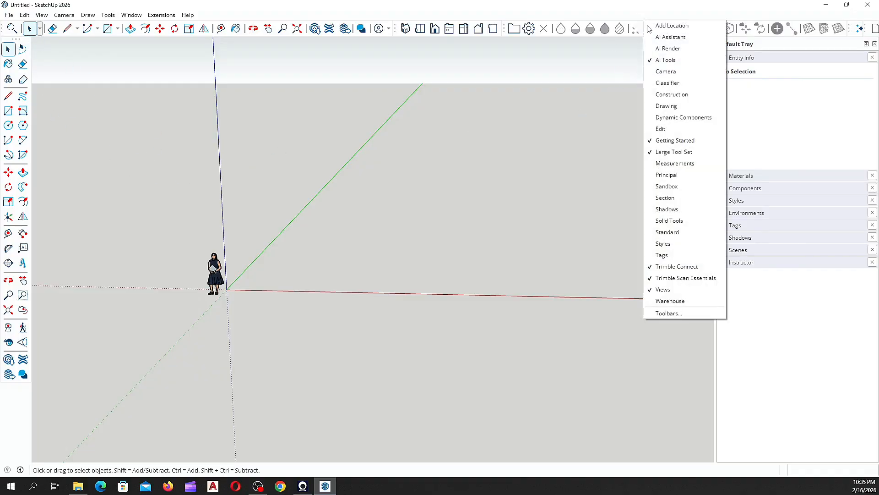
left_click(673, 315)
left_click(397, 181)
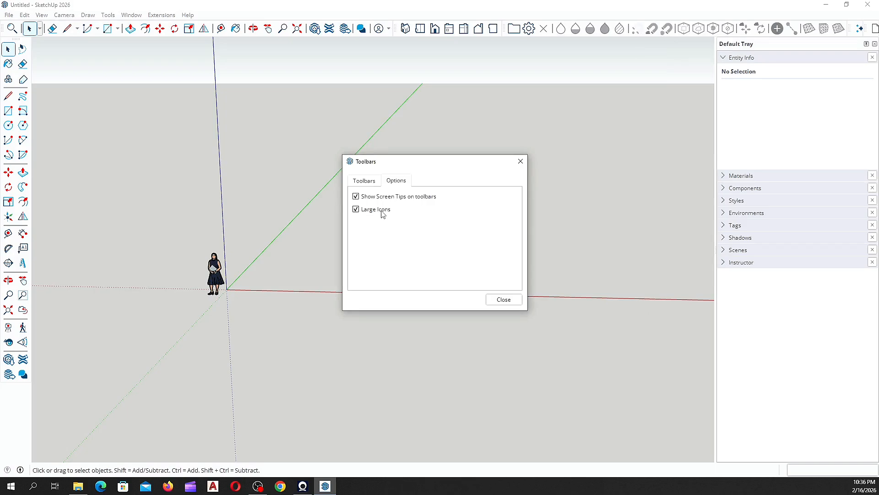
left_click(356, 210)
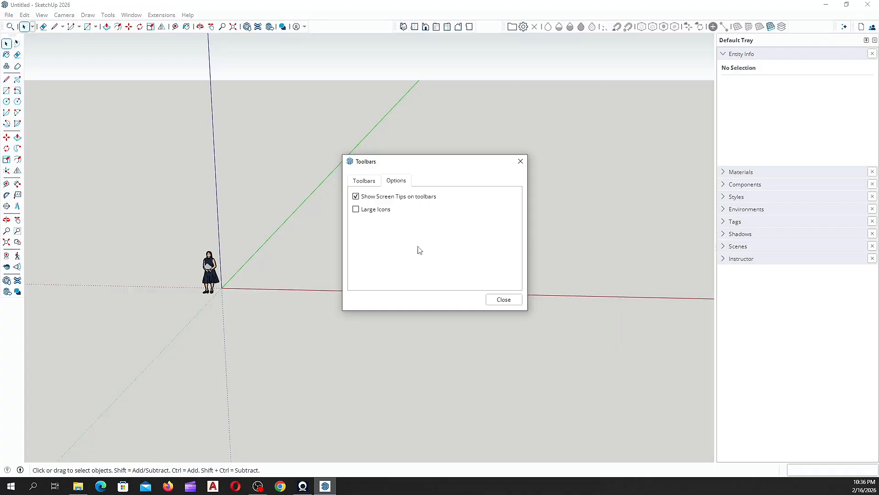
left_click(356, 211)
left_click(356, 210)
left_click(494, 298)
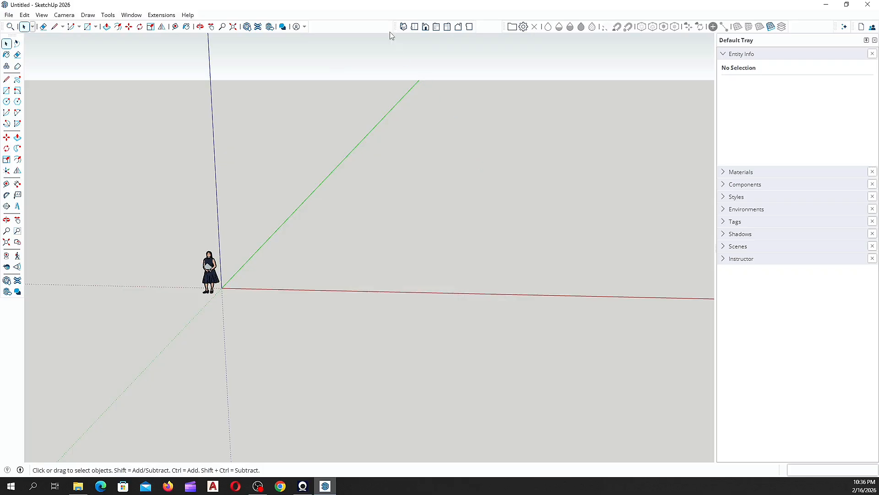
Step: Pack the Views, Section/Styles and far-right toolbars together, then collapse and re-expand Entity Info
left_click_drag(397, 26, 305, 27)
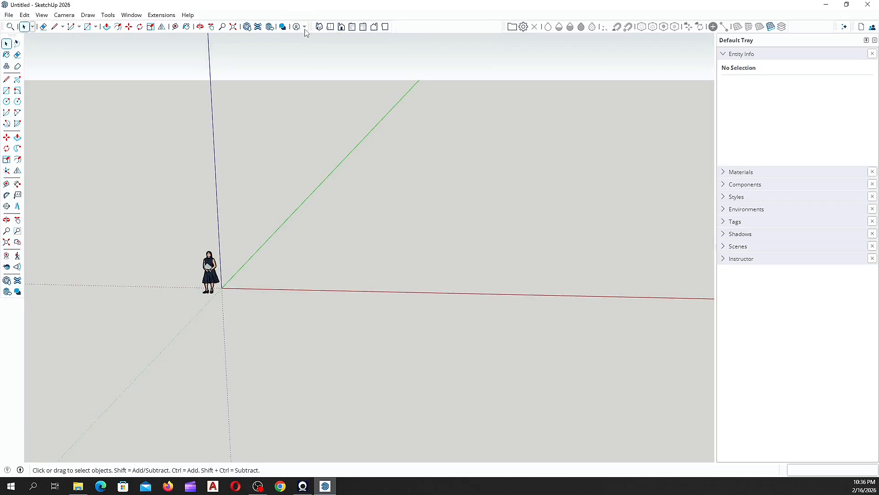
left_click_drag(505, 27, 371, 23)
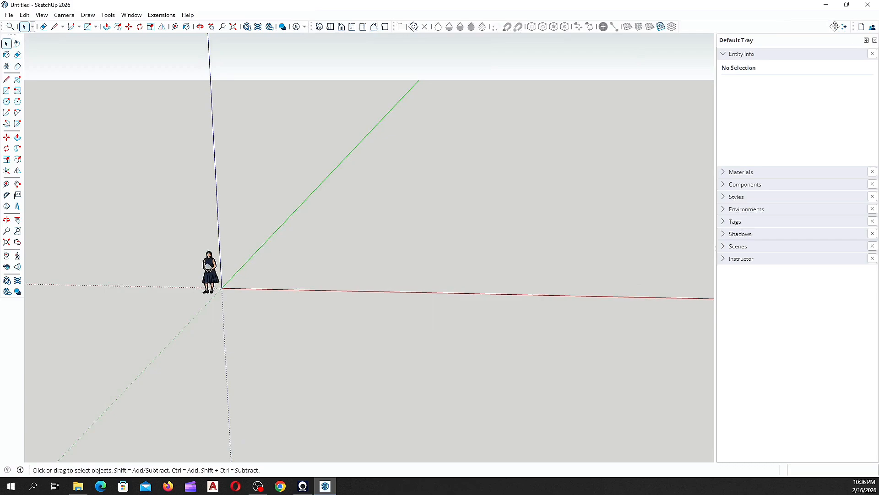
left_click_drag(834, 26, 681, 26)
left_click_drag(852, 26, 680, 27)
left_click(723, 54)
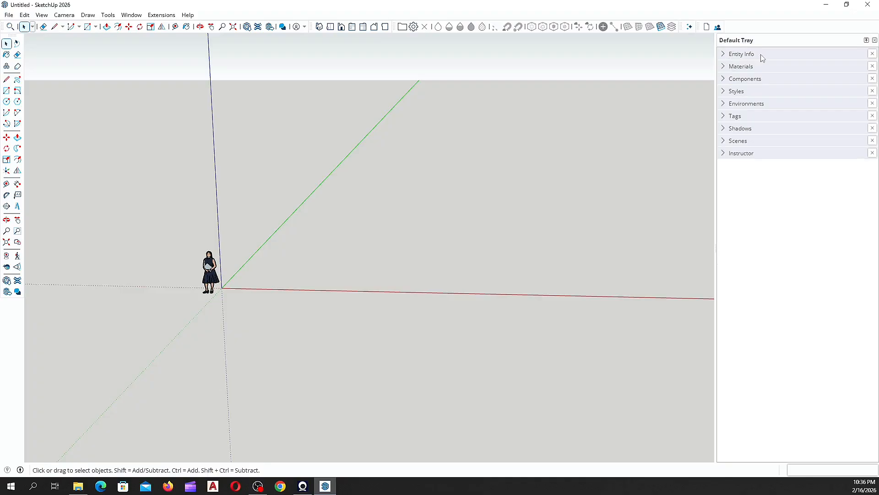
left_click(723, 55)
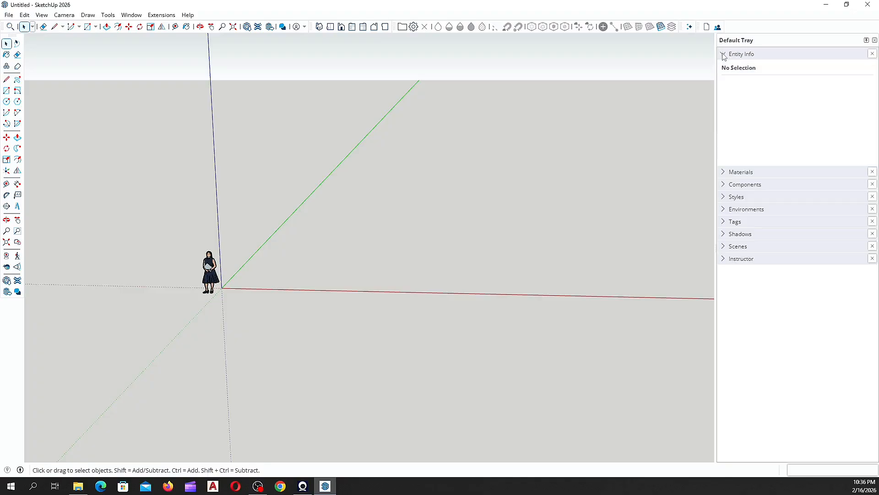
Step: Draw a rectangle from the origin and select it to read its 40.5 m² area
left_click(6, 91)
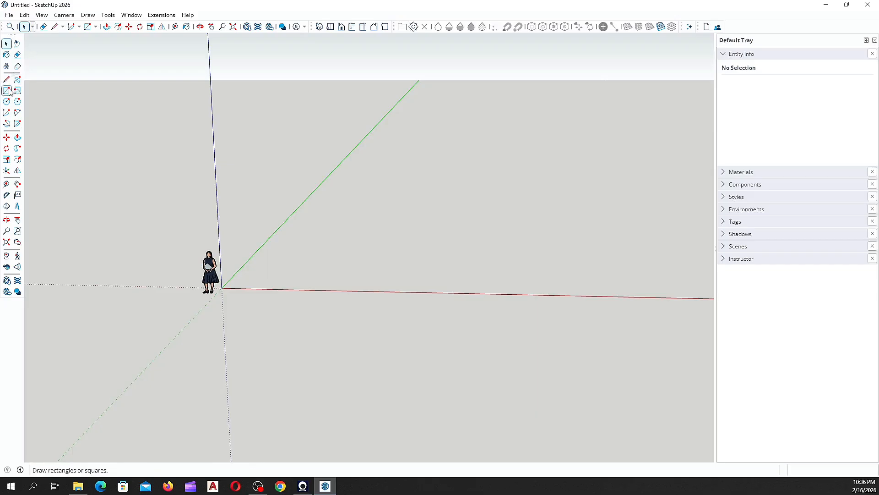
left_click(222, 287)
left_click(380, 237)
mouse_move(330, 193)
middle_mouse_down()
mouse_move(304, 347)
mouse_move(356, 218)
mouse_move(298, 202)
middle_mouse_up()
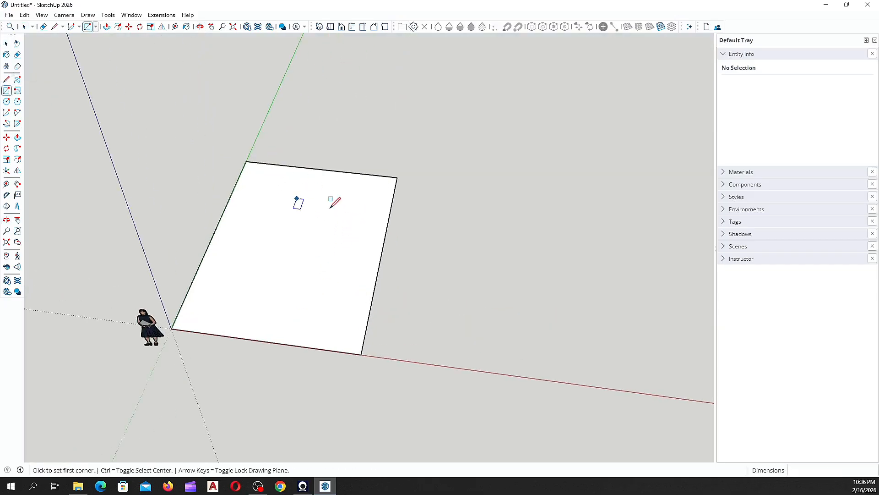
left_click(7, 44)
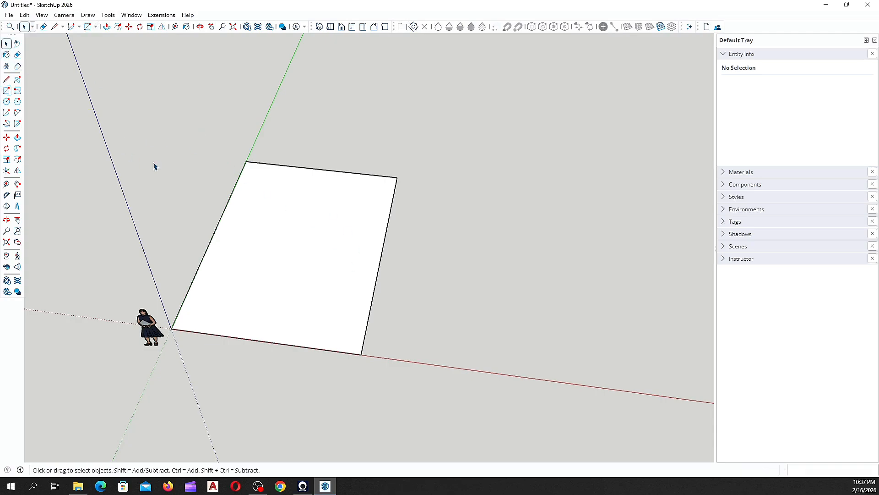
left_click(300, 217)
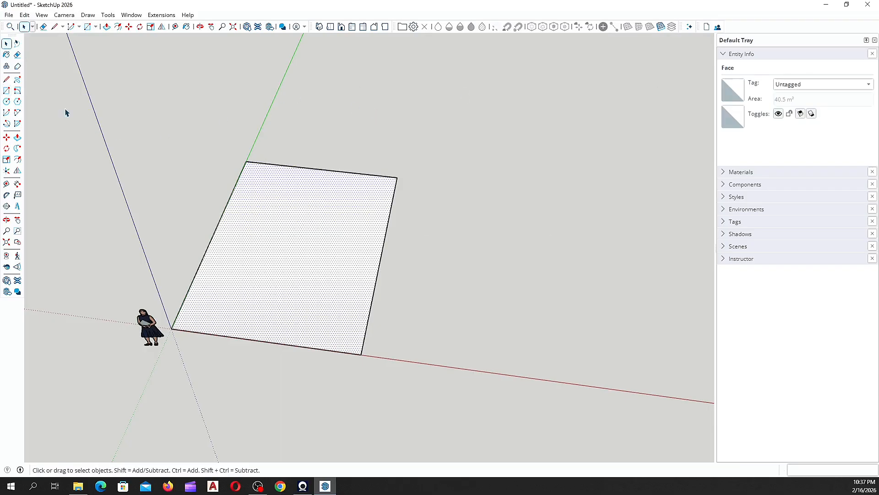
Step: Draw a 2692 mm radius circle right of the rectangle and compare areas: 22.51 m² versus 40.5 m²
left_click(7, 101)
left_click(487, 289)
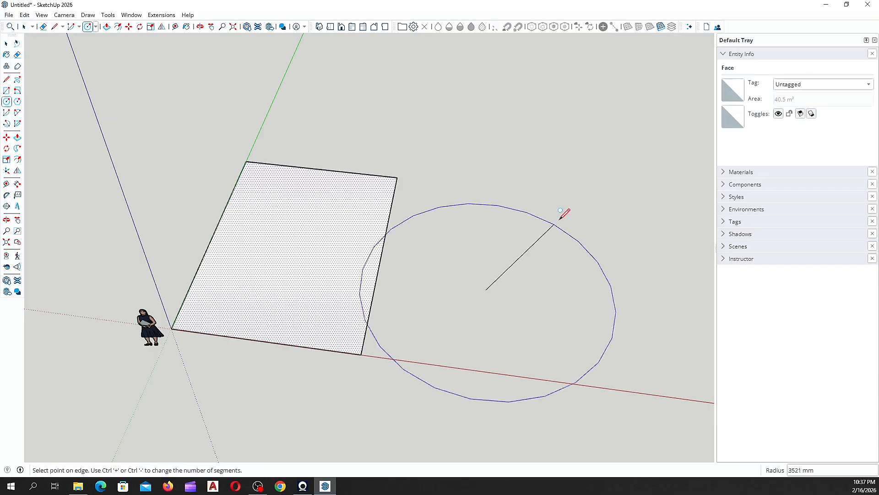
left_click(545, 240)
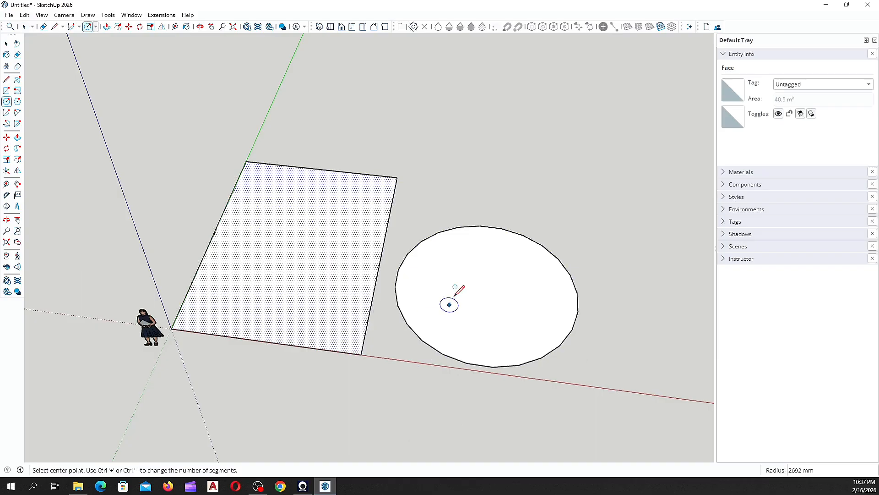
key("space")
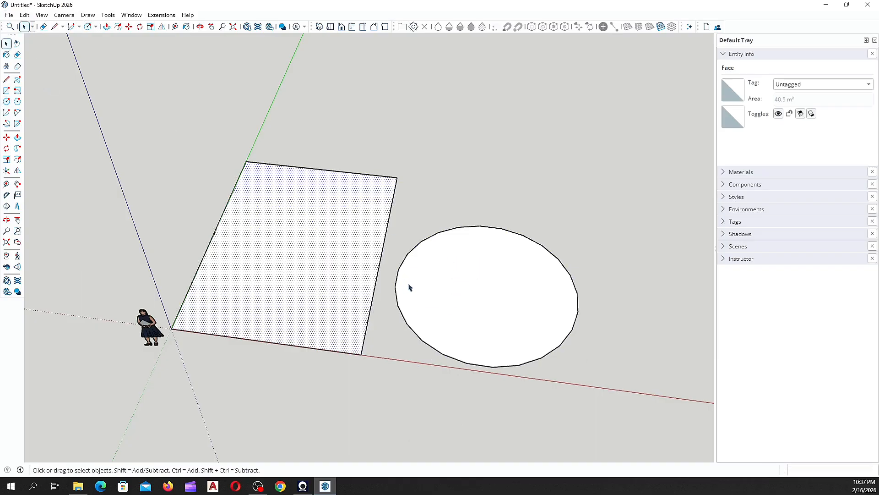
left_click(460, 283)
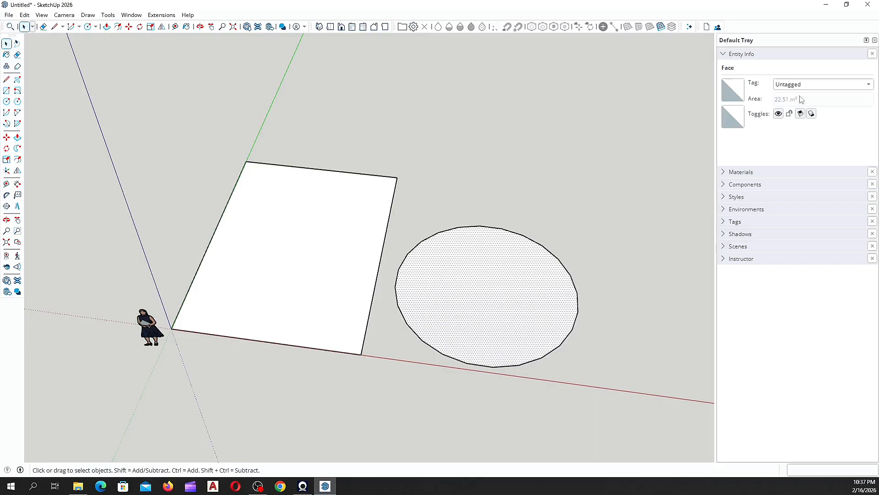
left_click(348, 250)
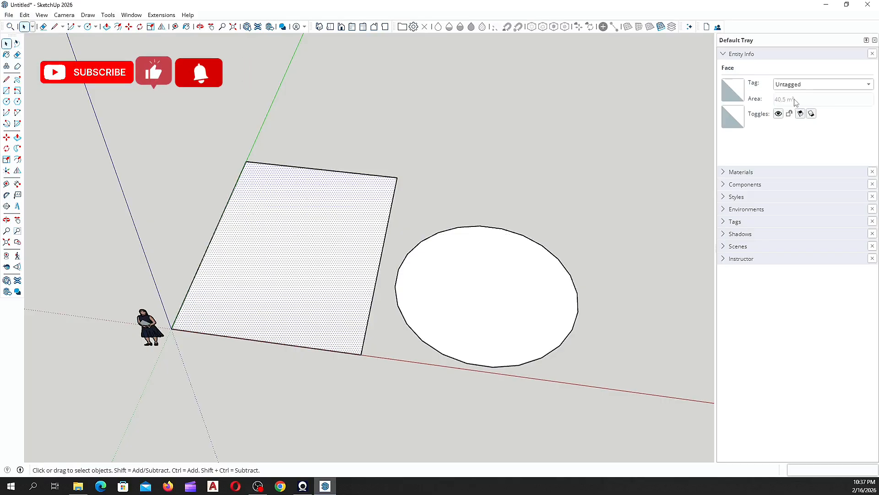
left_click(487, 311)
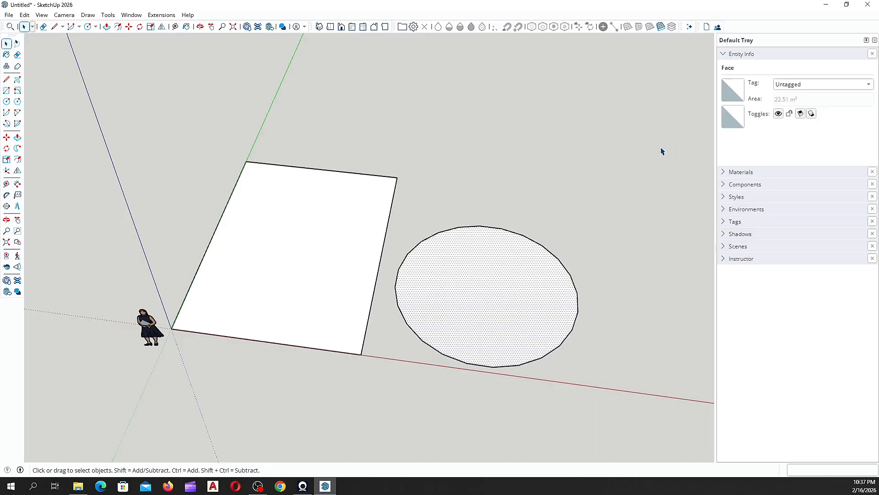
left_click(315, 266)
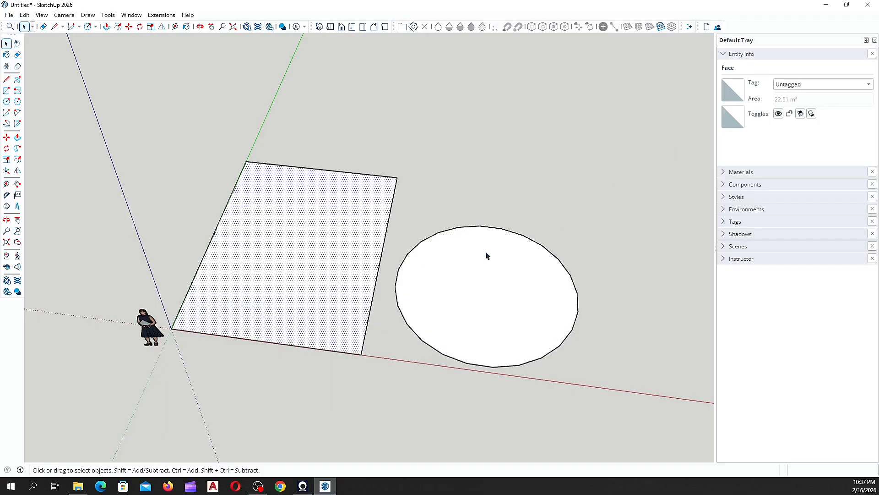
Step: Collapse Entity Info, look through the Materials collections keeping Ground, then expand Components
left_click(724, 55)
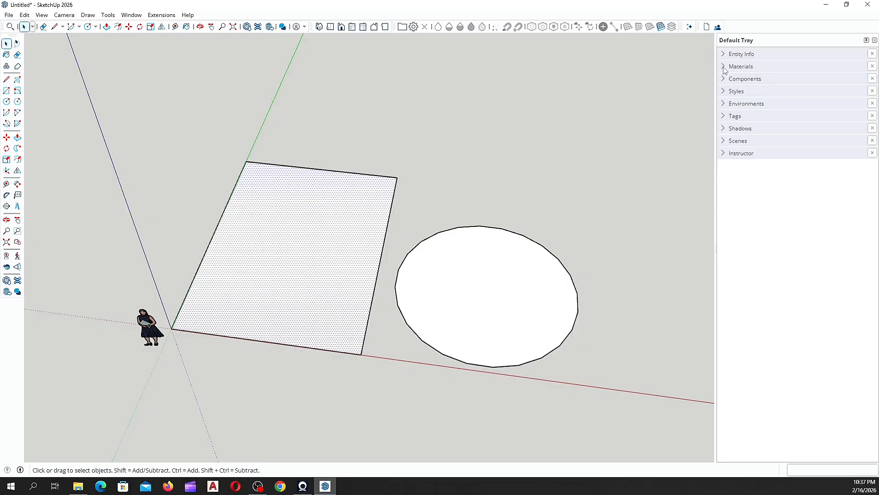
left_click(724, 67)
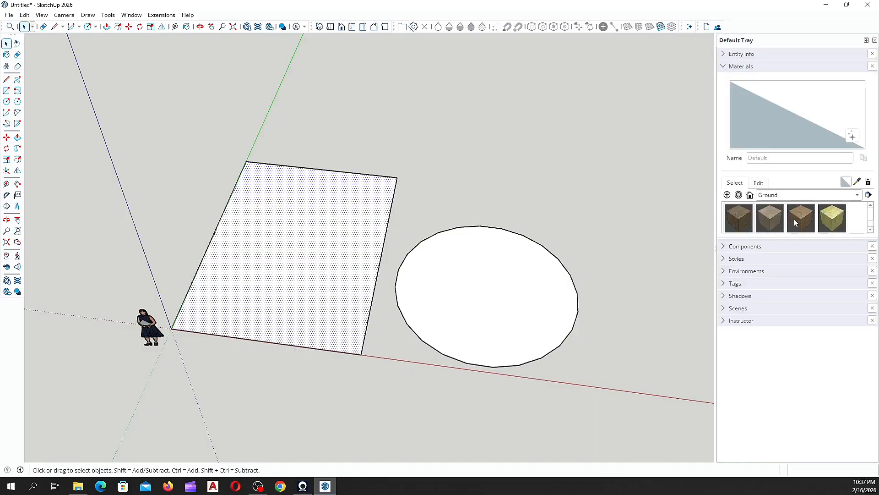
left_click(857, 196)
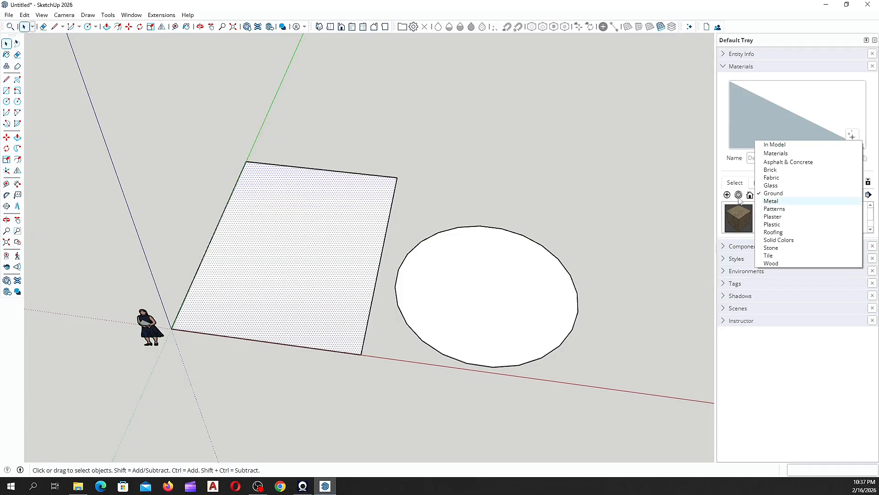
left_click(731, 176)
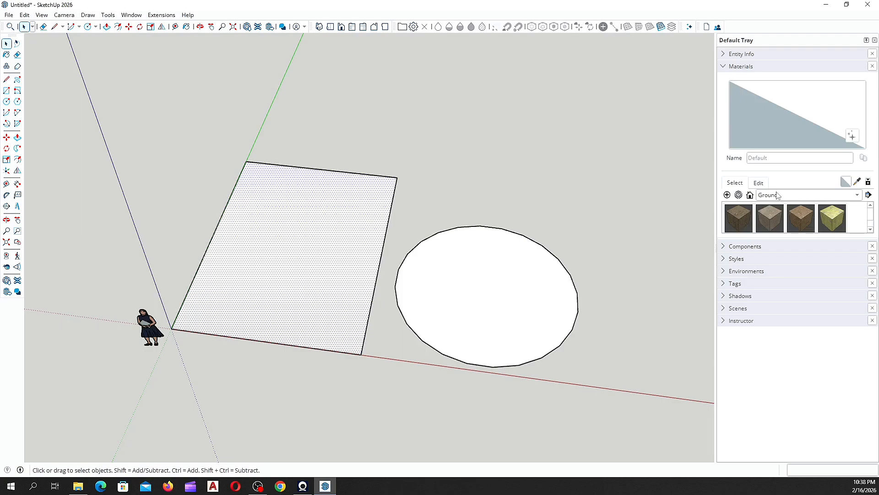
left_click(724, 69)
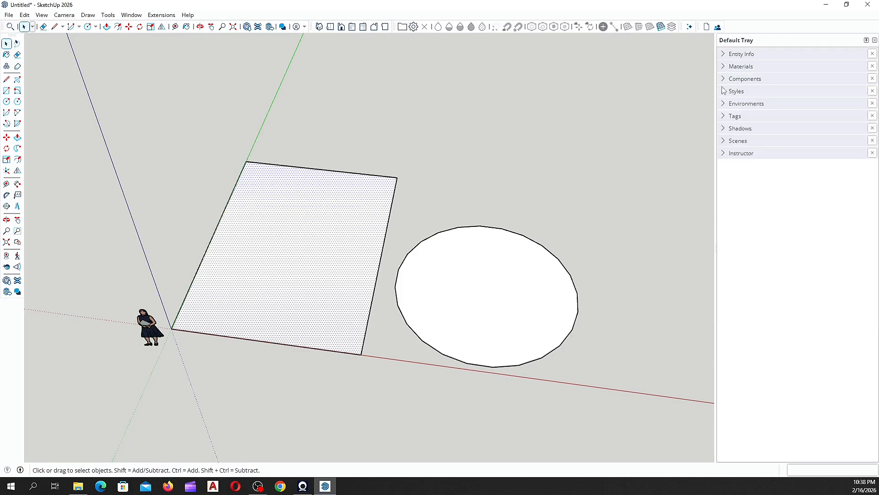
left_click(724, 81)
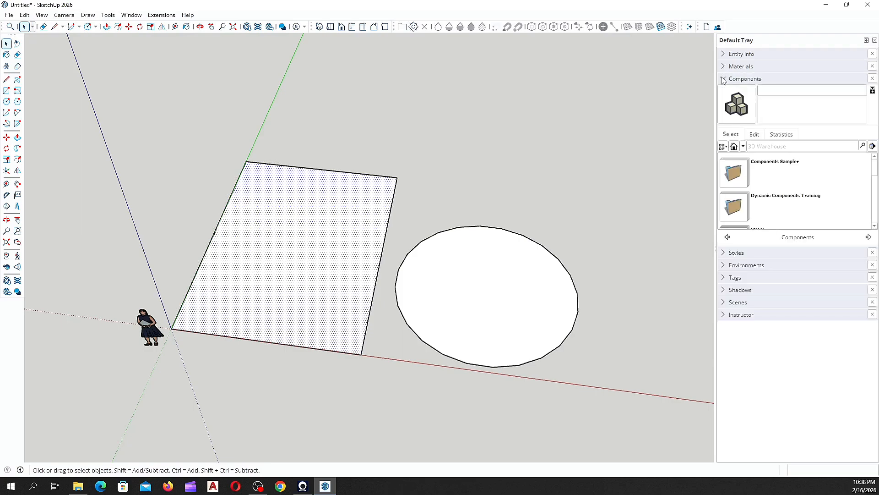
Step: Switch the Components panel to In Model, which lists only the default scale figure
left_click(734, 146)
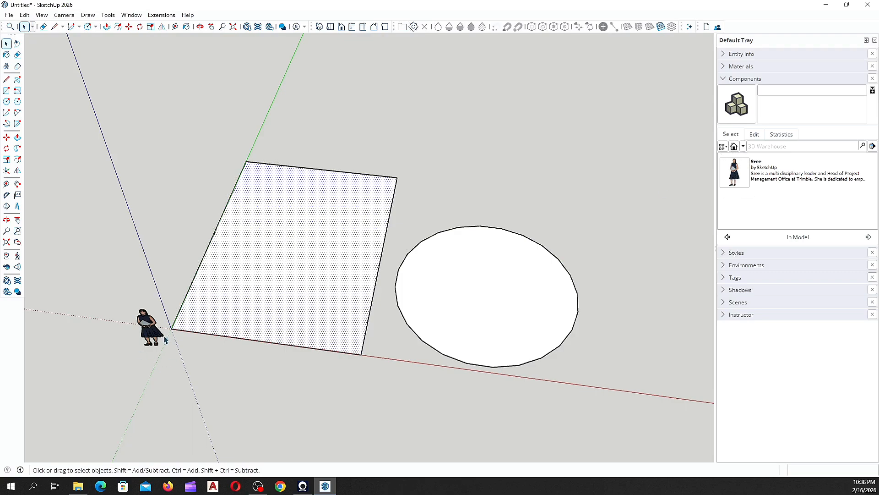
Step: Orbit and zoom down to a low, near-eye-level view of the scale figure
middle_click_drag(191, 369, 199, 398)
scroll(185, 362, "up", 6)
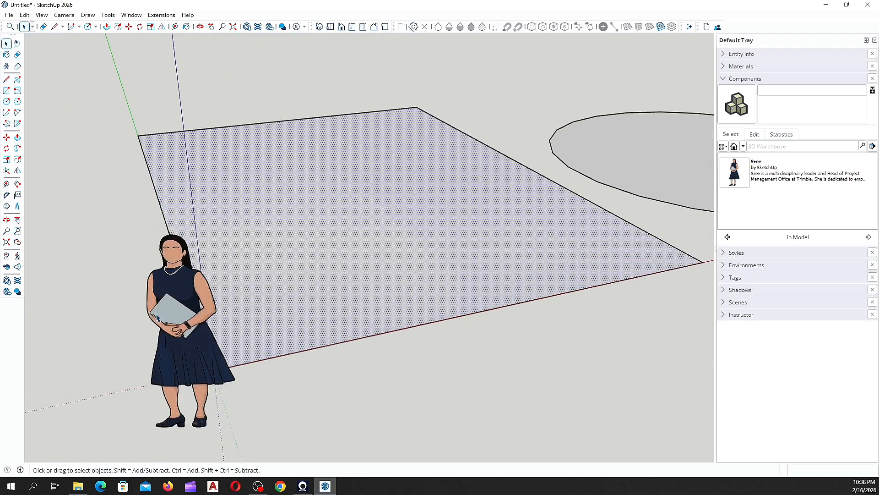
middle_click_drag(181, 353, 171, 249)
scroll(171, 249, "up", 2)
scroll(190, 316, "up", 1)
middle_click_drag(193, 335, 196, 178)
scroll(190, 298, "up", 3)
scroll(199, 217, "up", 1)
scroll(196, 175, "down", 4)
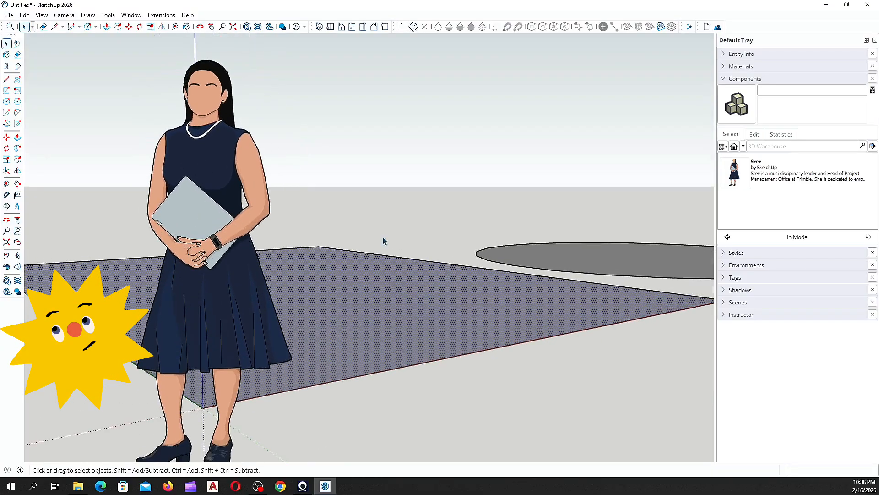
Step: Select the figure and swap the Components panel for the Styles panel
left_click(188, 153)
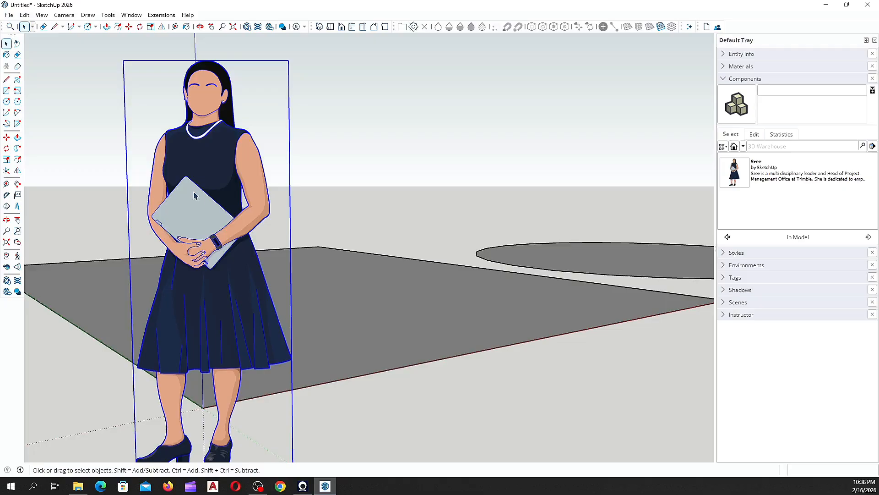
scroll(188, 202, "down", 1)
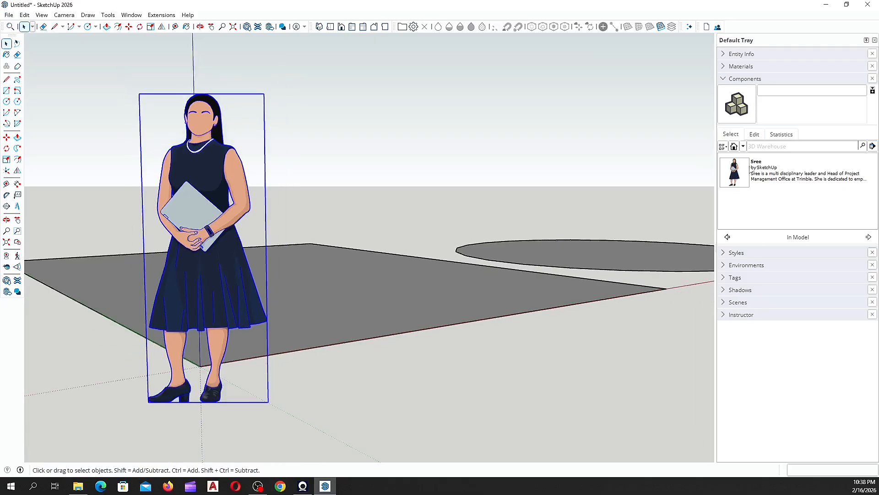
left_click(728, 80)
left_click(724, 93)
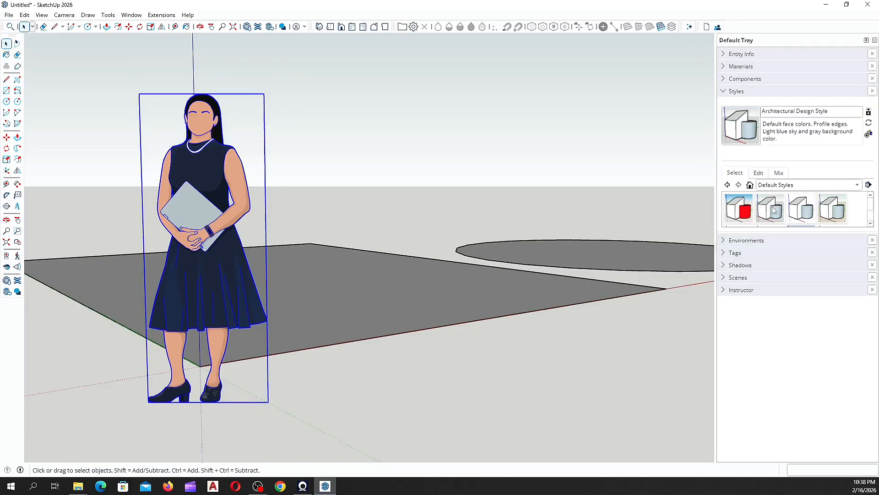
Step: Scroll the Default Styles thumbnails and apply the Simple Style with blue sky
left_click(870, 223)
left_click(871, 224)
left_click(871, 223)
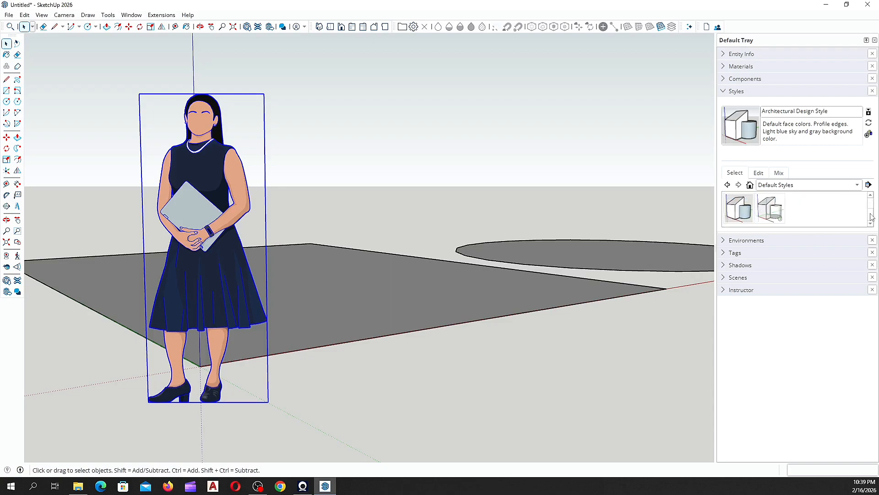
left_click(871, 200)
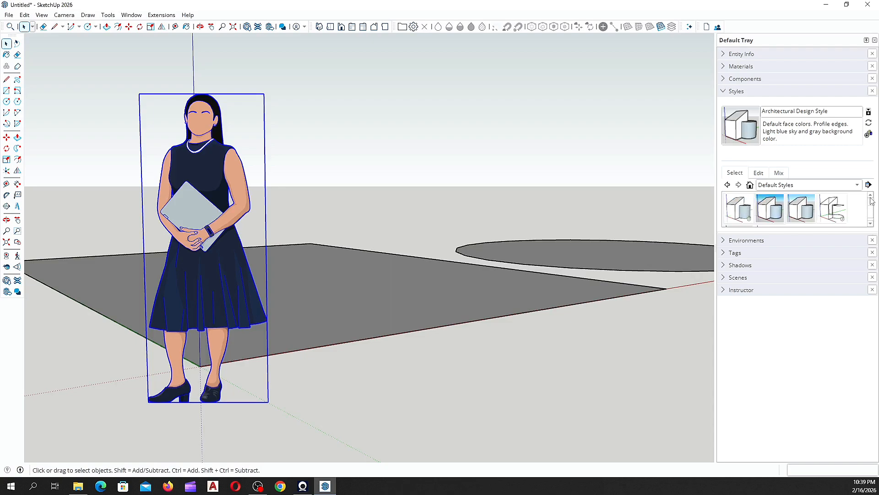
left_click(771, 208)
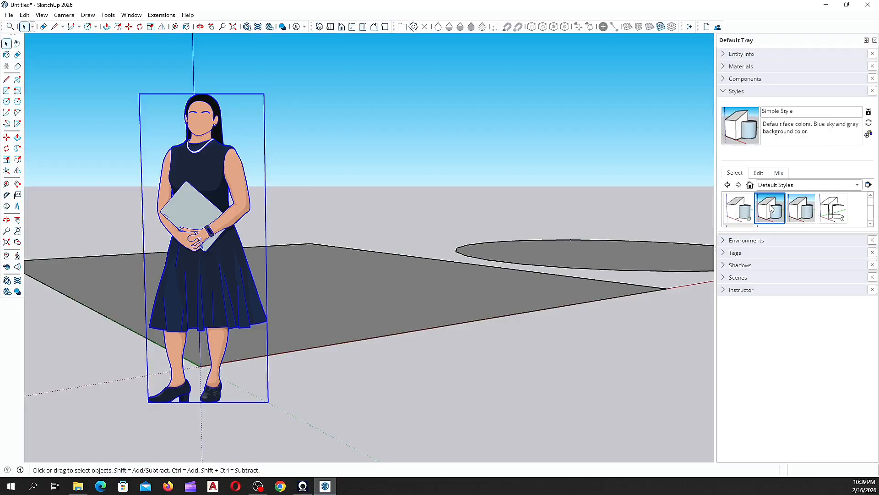
scroll(768, 210, "up", 1)
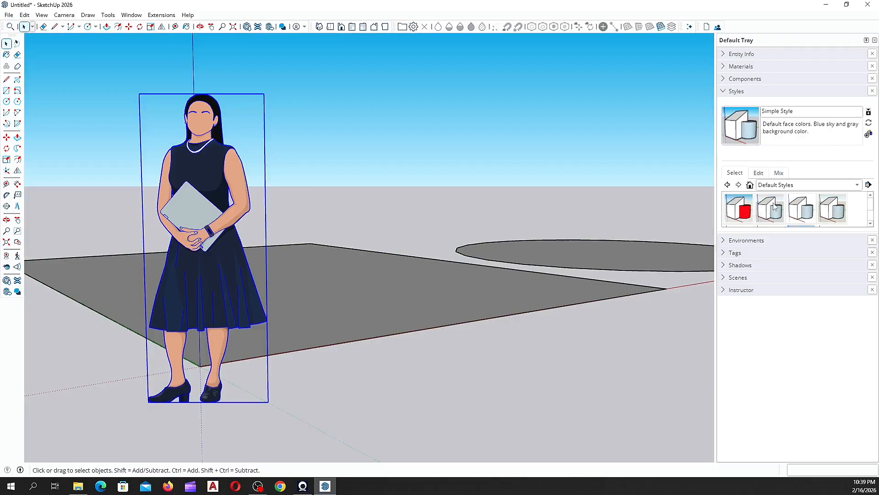
Step: Try the 3D Printing, Construction Documentation and Default styles, then settle on Architectural Design Style1
left_click(775, 207)
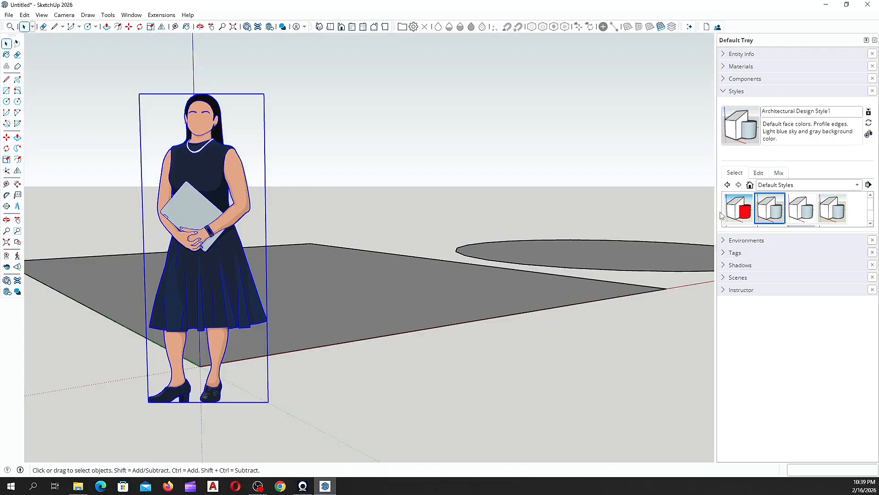
left_click(735, 211)
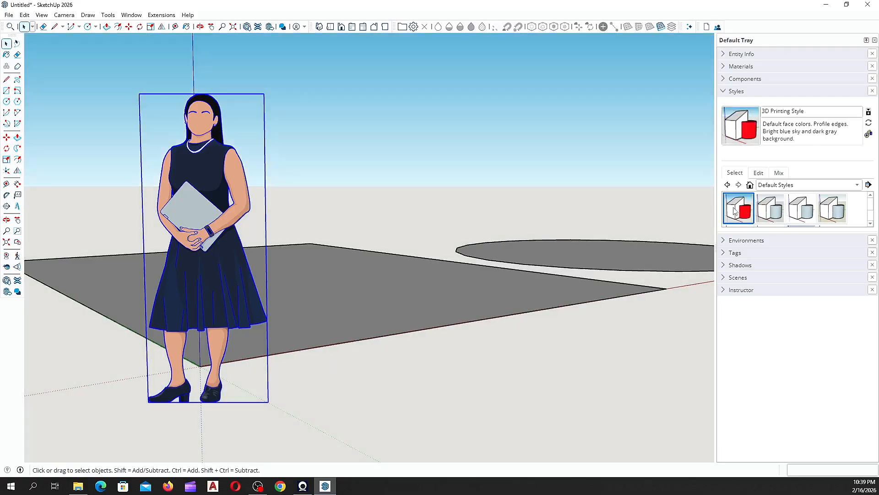
left_click(808, 211)
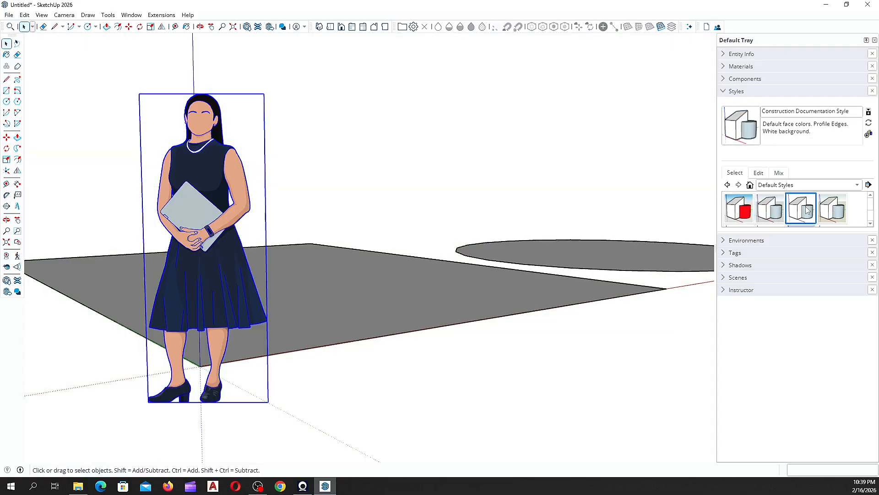
left_click(827, 211)
left_click(773, 215)
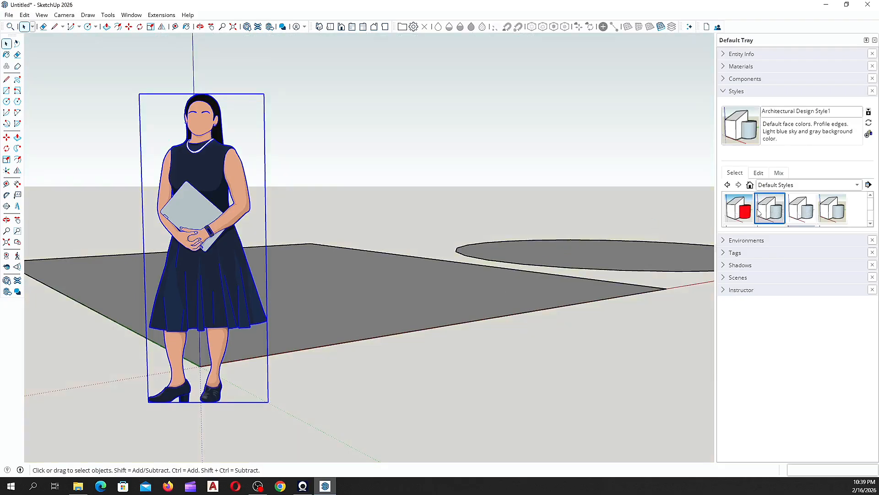
Step: Scroll back down the styles list and collapse the Styles panel
scroll(831, 213, "down", 3)
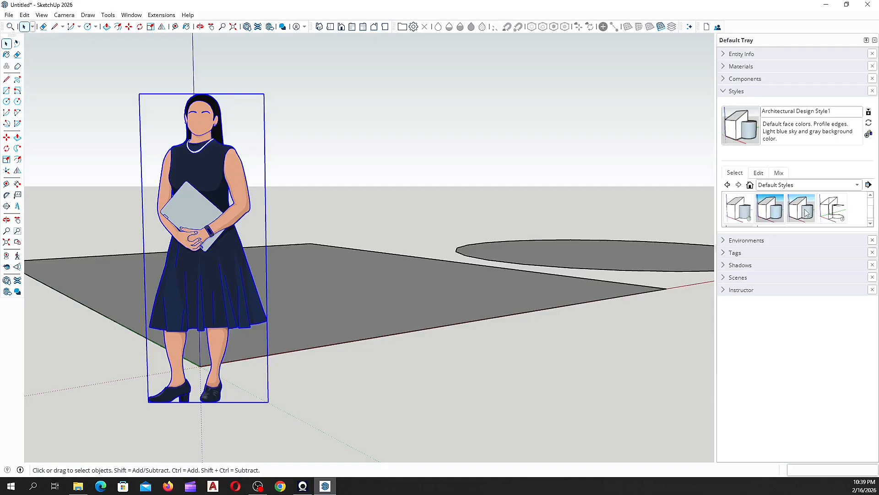
scroll(807, 213, "down", 2)
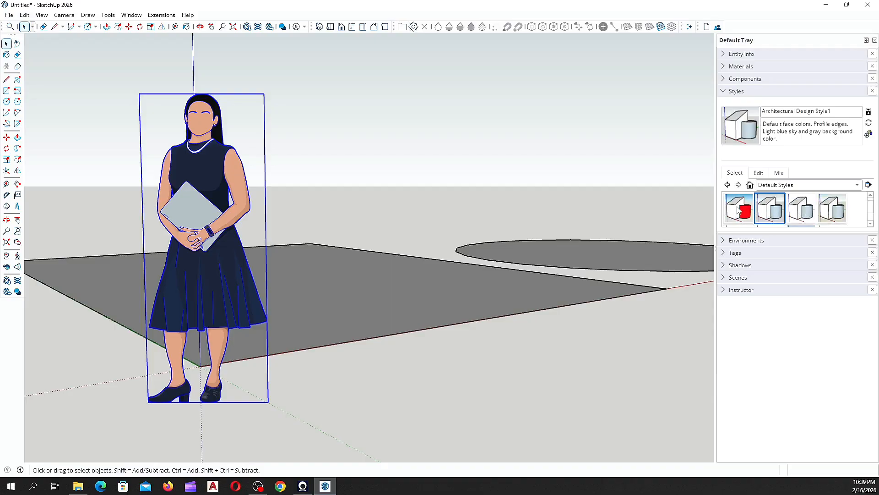
scroll(736, 211, "down", 1)
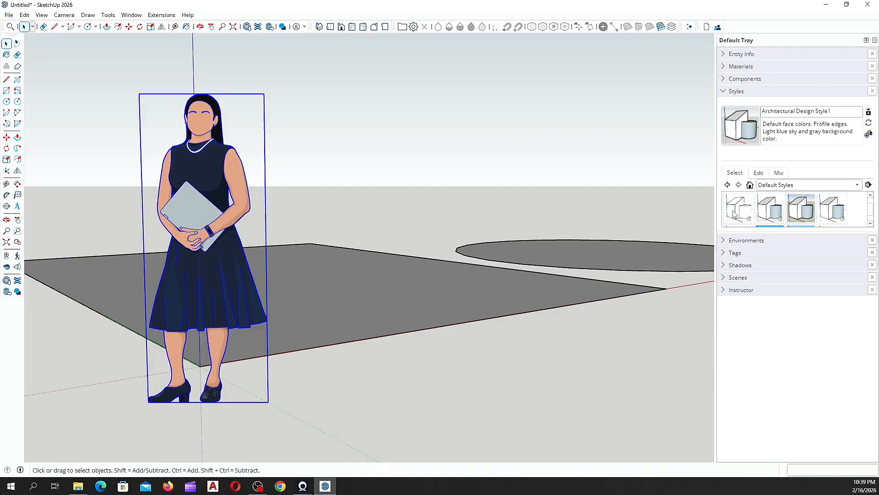
left_click(726, 92)
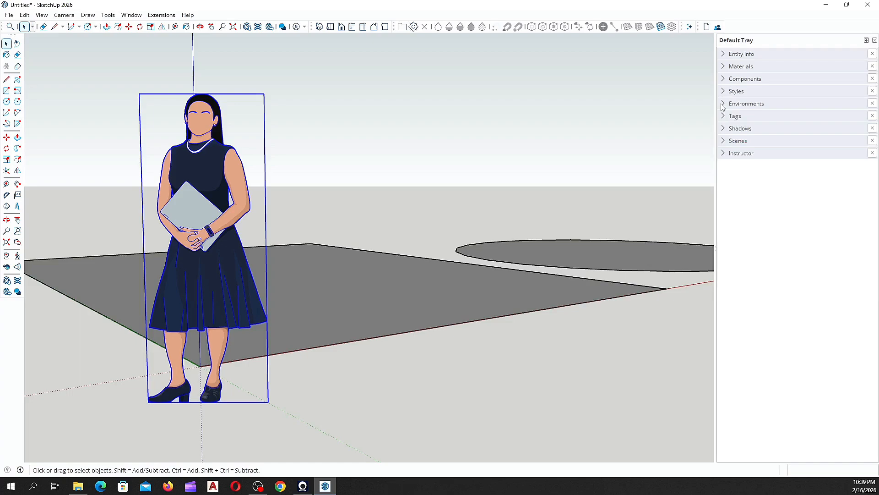
Step: Browse the Environments previews, collapse them, and expand the Tags panel showing only Untagged
left_click(723, 104)
scroll(738, 279, "down", 3)
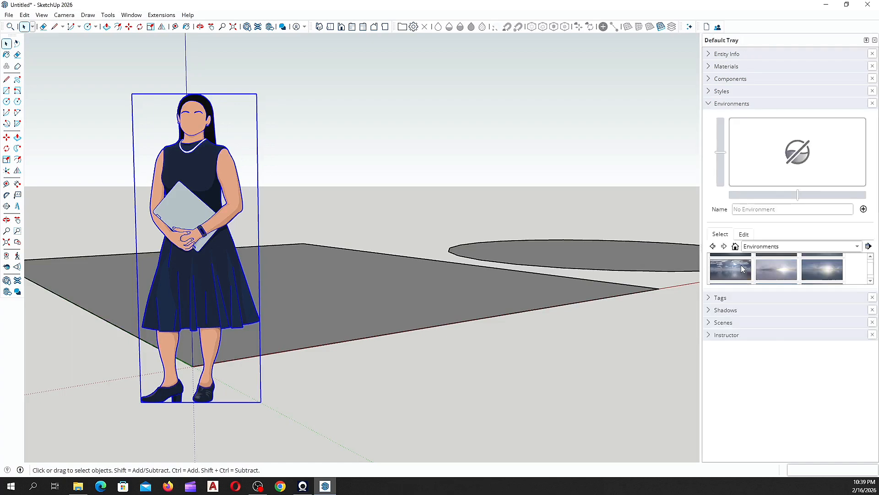
scroll(760, 271, "up", 2)
scroll(746, 273, "up", 2)
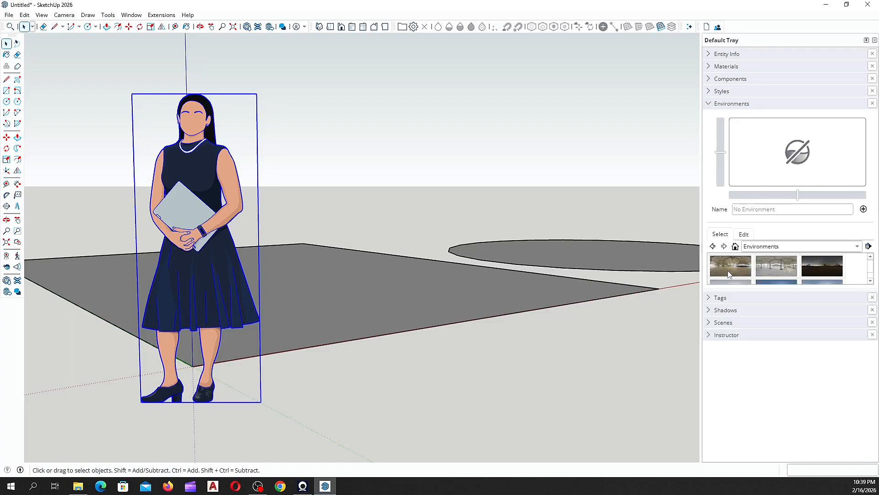
left_click(709, 105)
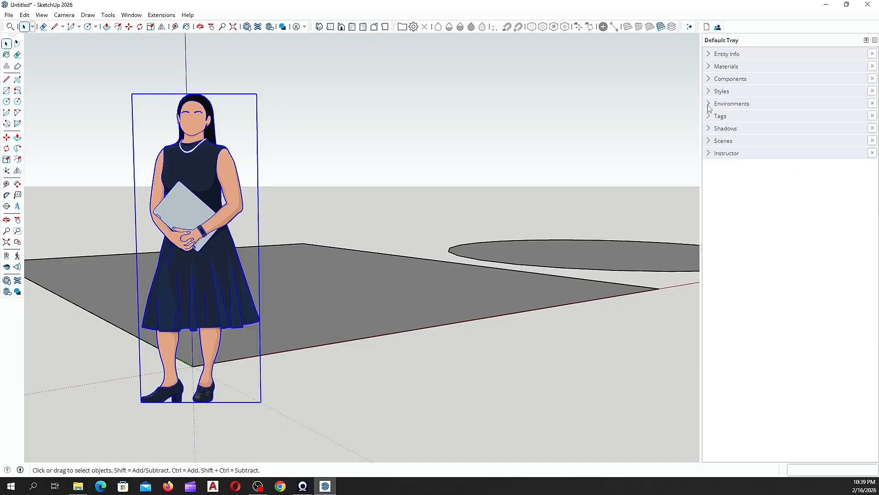
left_click(710, 117)
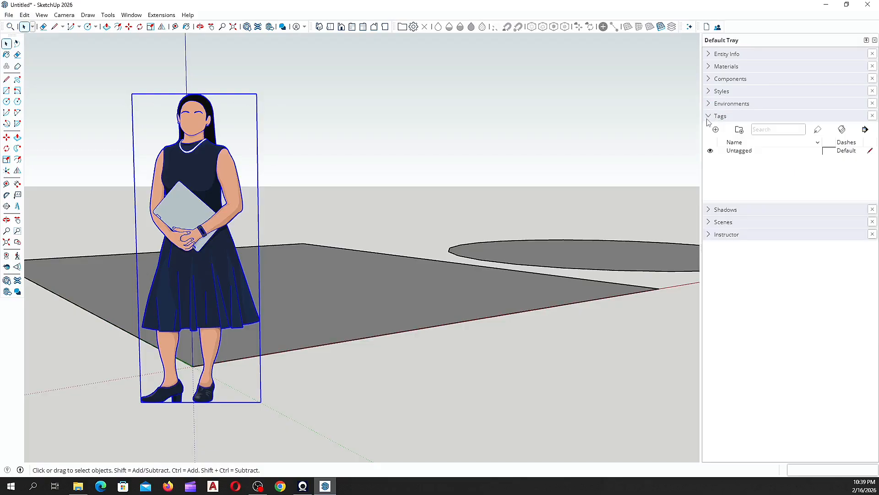
middle_click_drag(404, 322, 396, 372)
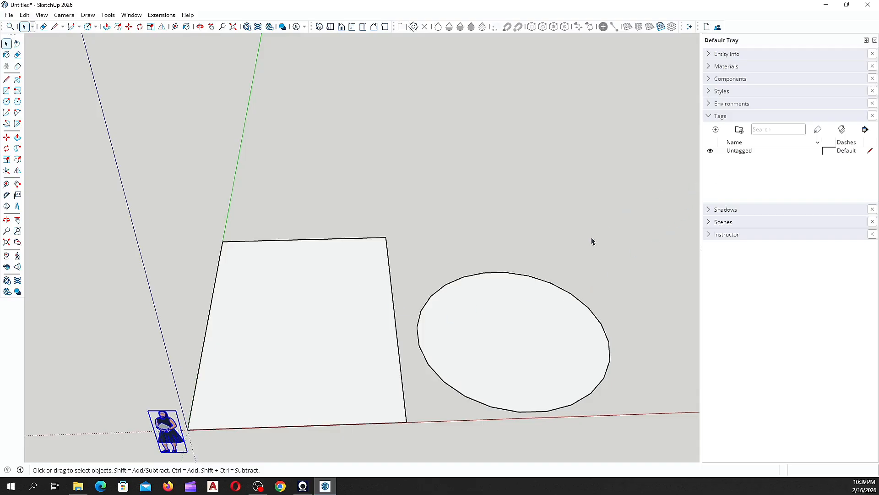
Step: Close the Tags list, then review and close the Shadows time, date and light settings
left_click(709, 115)
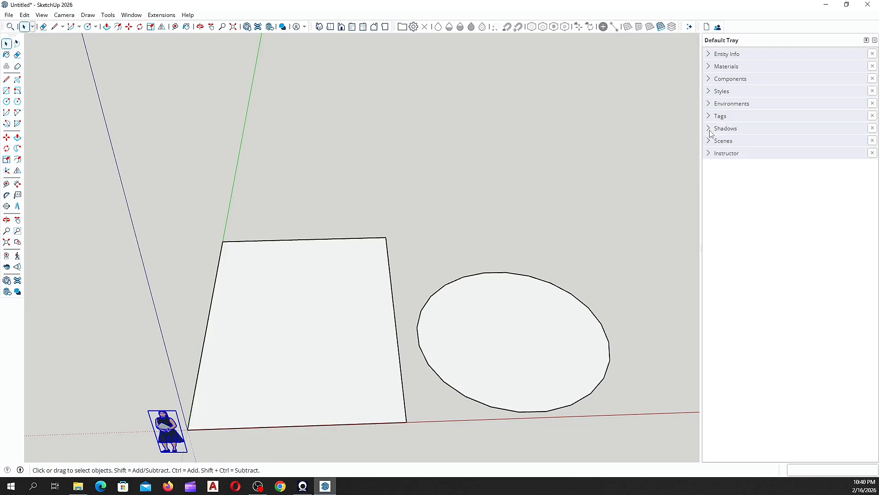
left_click(711, 130)
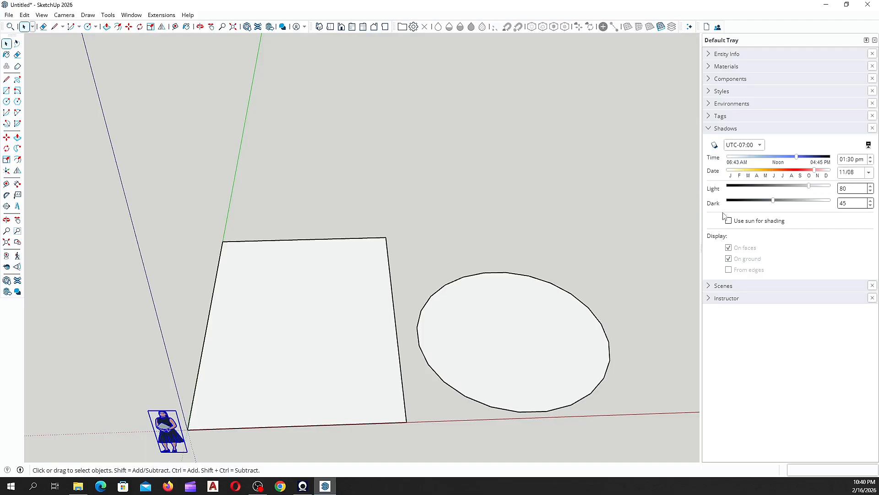
left_click(709, 130)
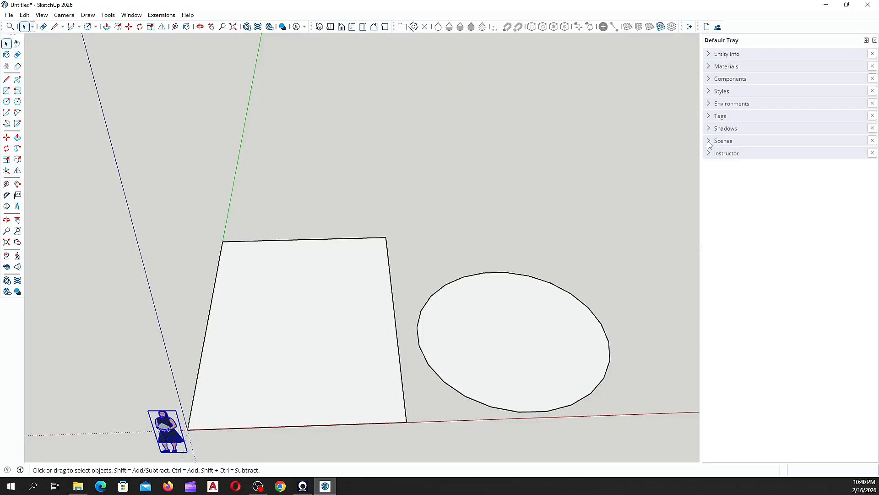
Step: Open the empty Scenes list and orbit toward a low view of the shapes
left_click(709, 142)
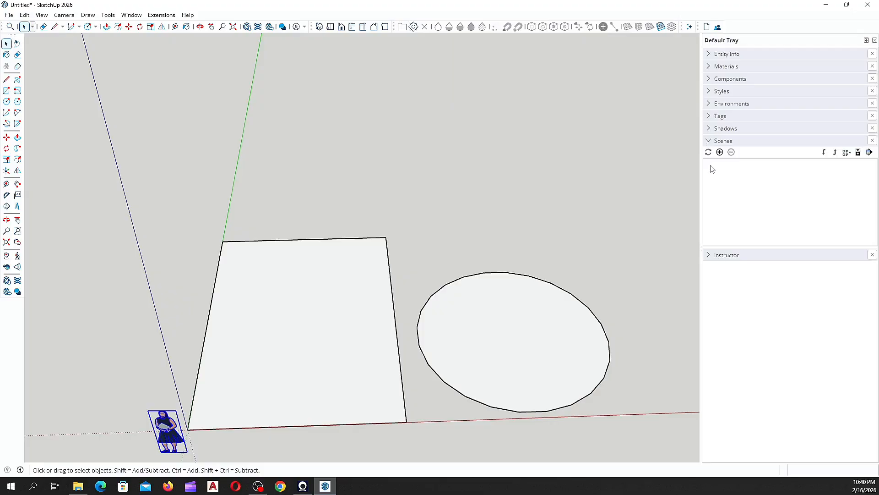
scroll(400, 432, "up", 3)
mouse_move(399, 433)
middle_mouse_down()
mouse_move(380, 332)
mouse_move(277, 282)
mouse_move(528, 260)
mouse_move(482, 302)
middle_mouse_up()
scroll(248, 263, "down", 6)
middle_click_drag(262, 306, 444, 229)
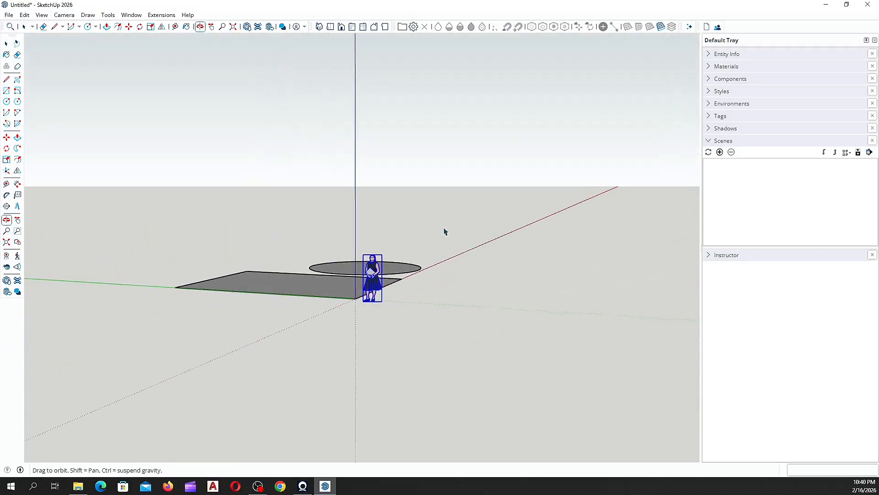
scroll(314, 296, "up", 6)
middle_click_drag(314, 295, 204, 351)
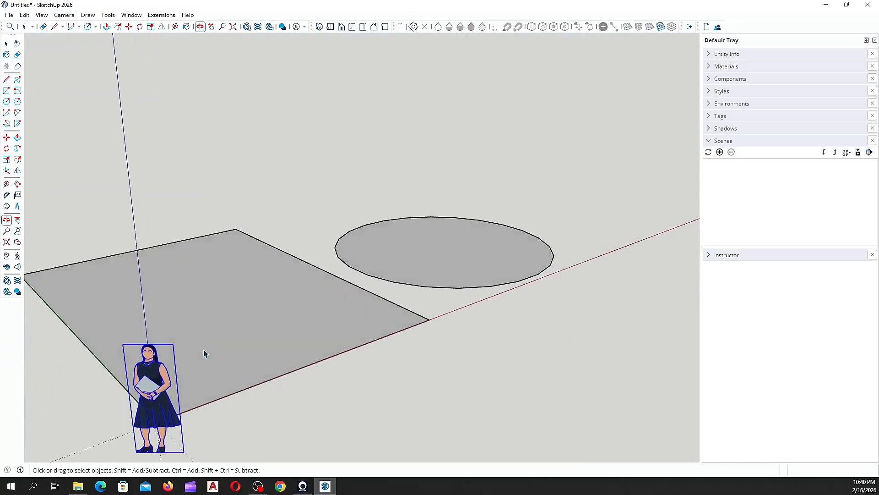
scroll(283, 331, "down", 5)
Step: Orbit and zoom to a level, eye-height view with the figure centred over the rectangle
mouse_move(324, 325)
middle_mouse_down()
mouse_move(304, 261)
mouse_move(252, 338)
mouse_move(326, 277)
mouse_move(308, 327)
mouse_move(192, 376)
middle_mouse_up()
scroll(266, 325, "up", 5)
scroll(301, 333, "down", 3)
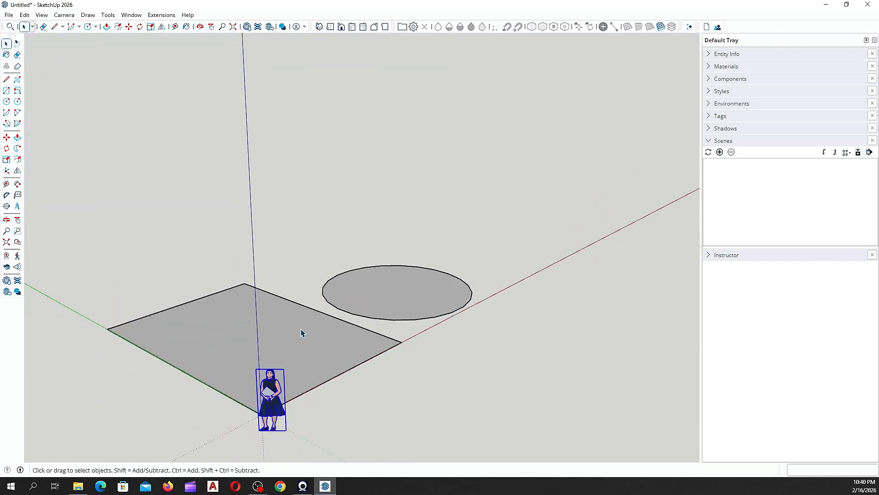
scroll(301, 333, "down", 3)
mouse_move(256, 369)
middle_mouse_down()
mouse_move(200, 324)
mouse_move(237, 317)
mouse_move(243, 297)
middle_mouse_up()
scroll(201, 328, "up", 7)
scroll(296, 298, "up", 3)
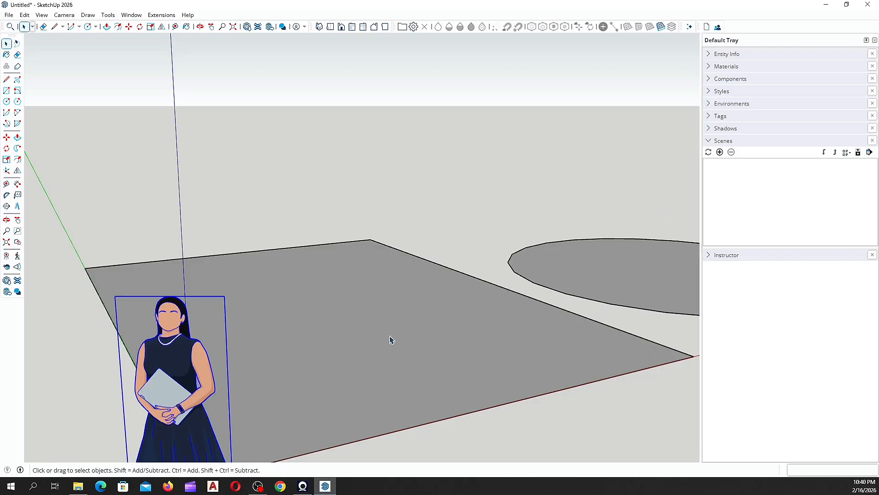
middle_click_drag(391, 340, 403, 295)
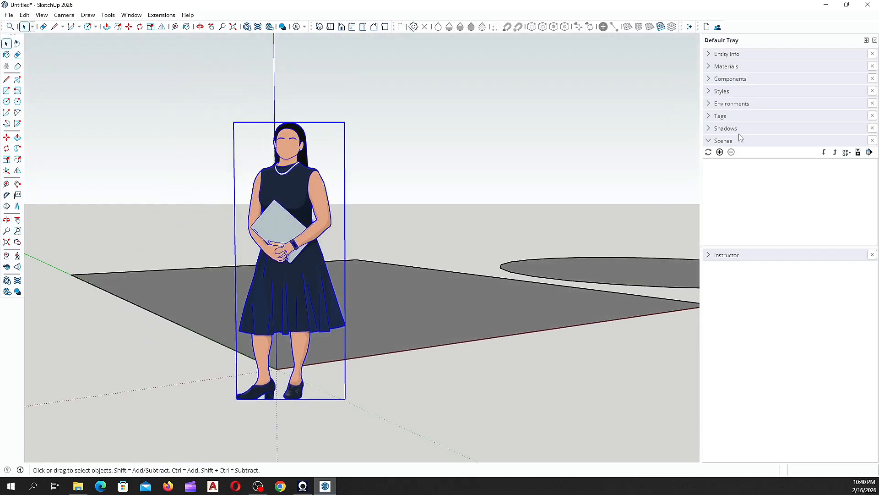
Step: Save the current eye-level view as Scene 1 and check its tab options
left_click(720, 153)
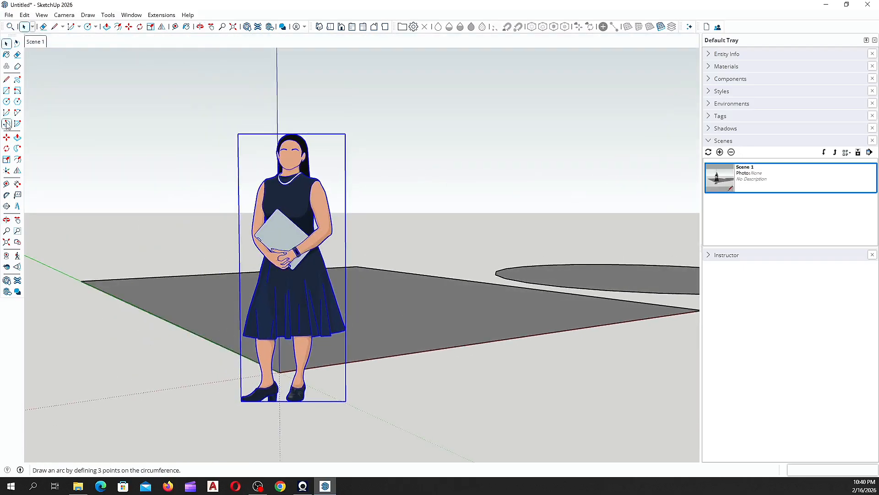
right_click(36, 44)
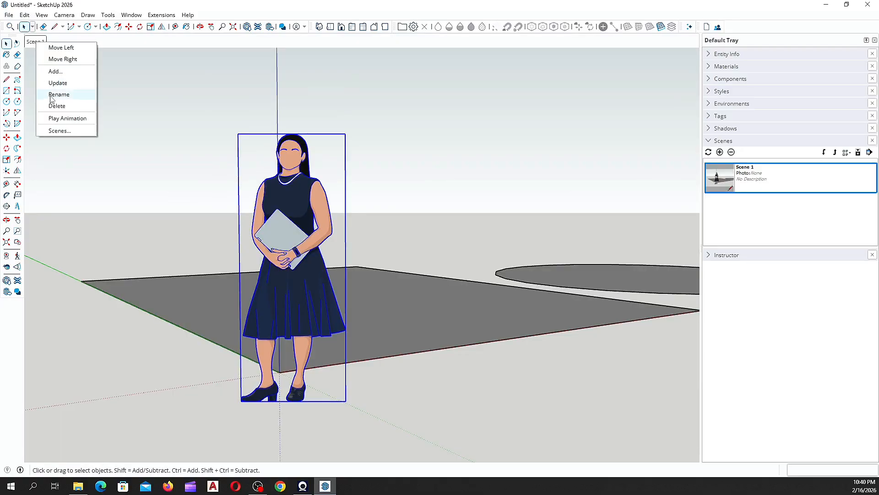
left_click(28, 42)
Step: Orbit away, restore the Scene 1 camera from its tab, and collapse Scenes
middle_click_drag(317, 238, 139, 280)
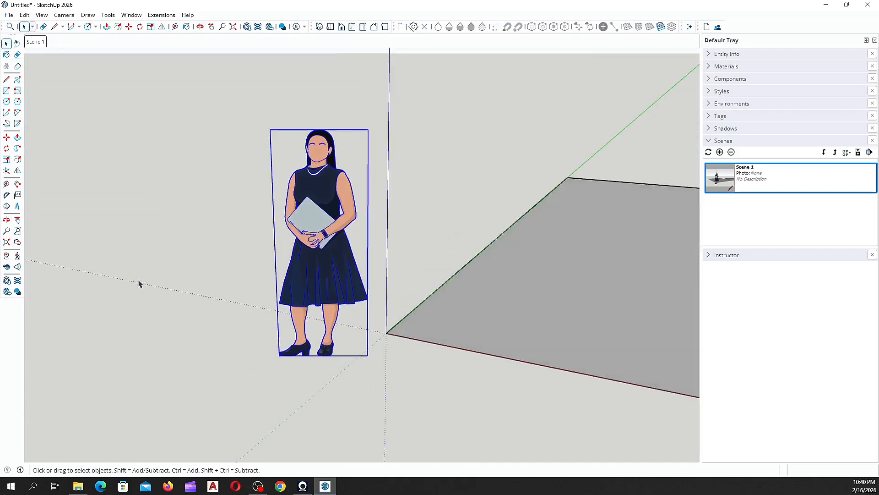
scroll(124, 252, "down", 5)
scroll(359, 249, "up", 5)
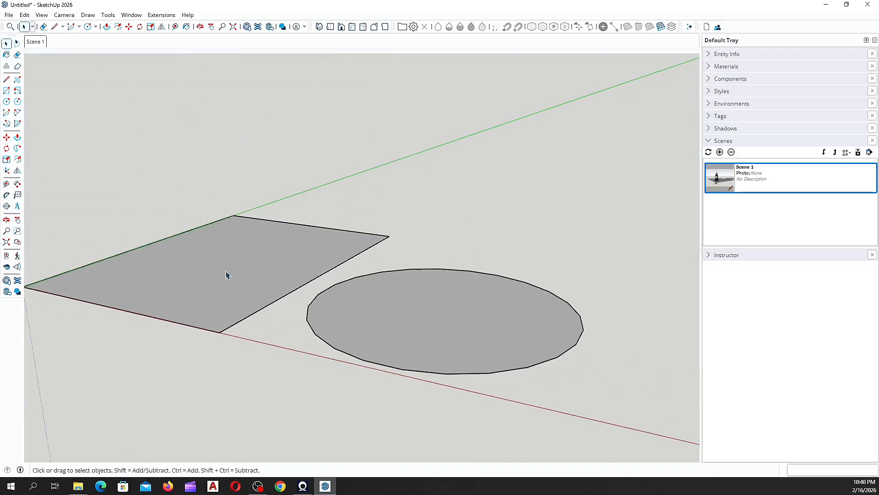
left_click(35, 42)
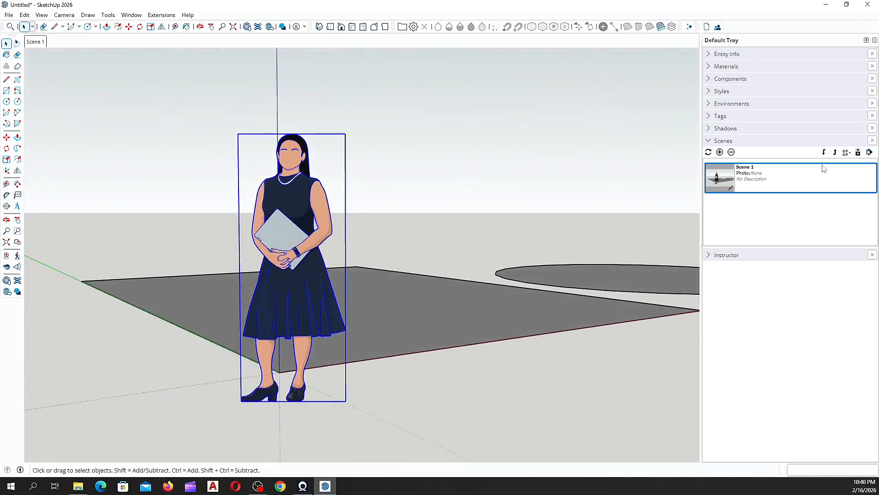
left_click(709, 141)
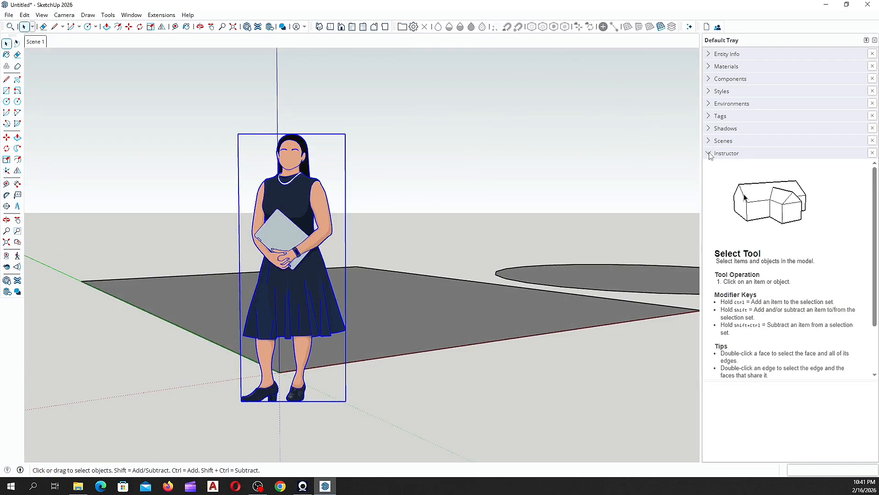
Step: Read the Instructor's Select Tool help, then activate the Line tool to show its guidance
scroll(725, 220, "down", 2)
scroll(722, 261, "up", 2)
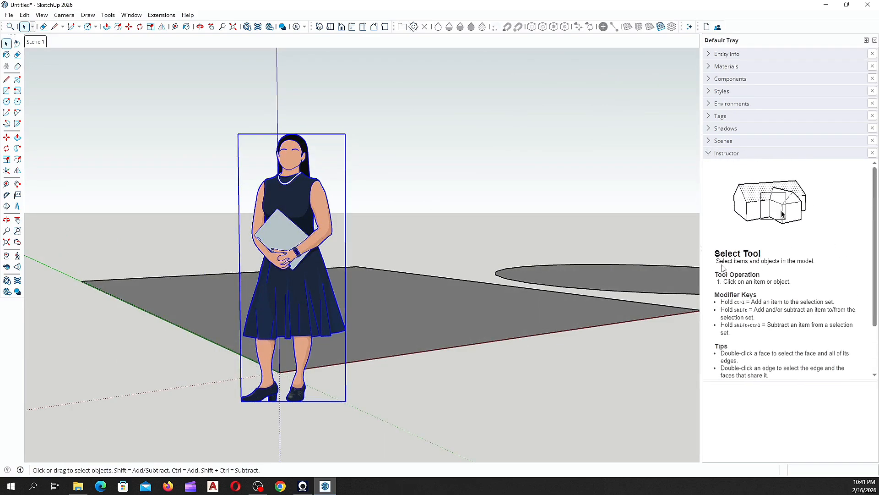
scroll(724, 261, "down", 2)
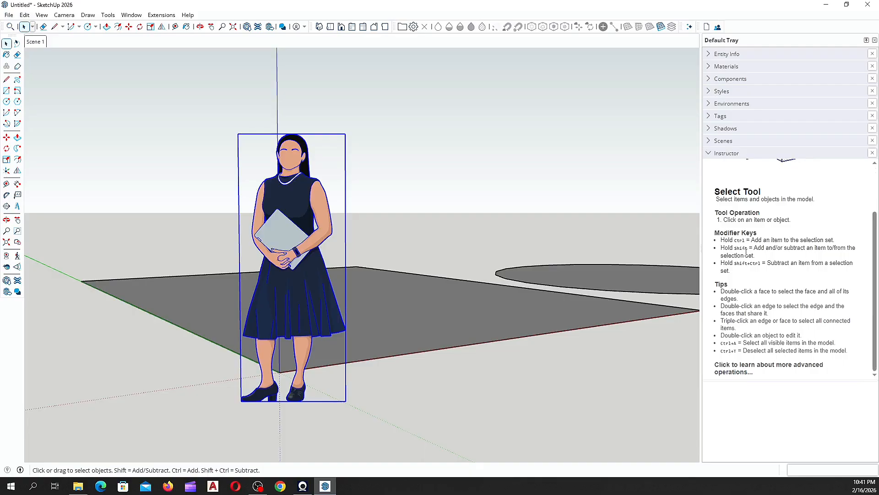
scroll(746, 251, "up", 2)
scroll(723, 276, "down", 2)
scroll(731, 281, "up", 2)
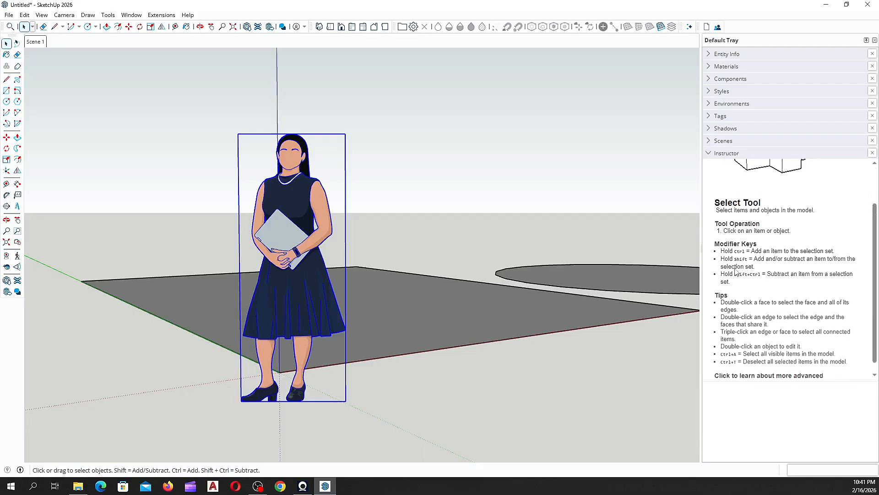
left_click(11, 81)
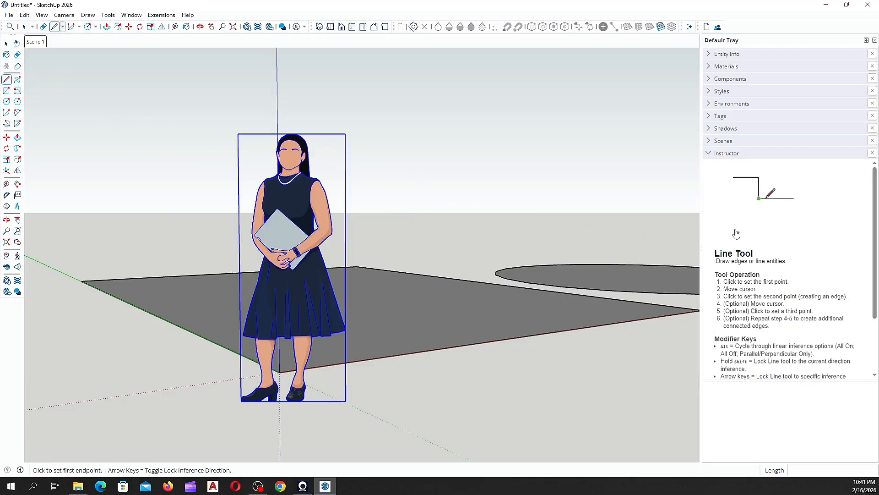
scroll(778, 258, "down", 2)
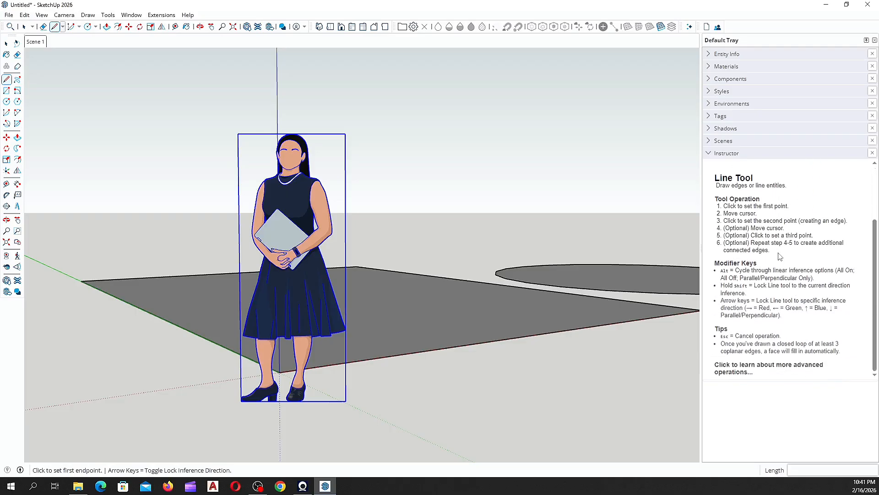
scroll(790, 266, "up", 2)
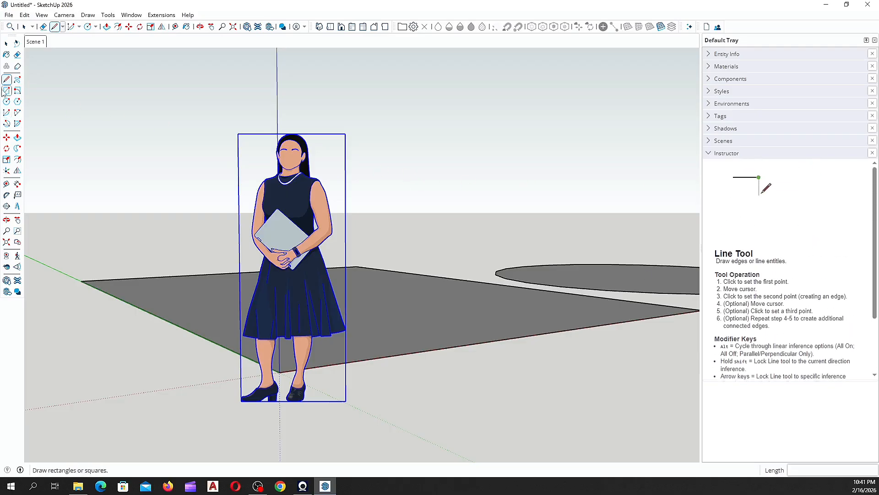
Step: Erase the flat rectangular face and the ellipse with the Eraser tool
middle_click_drag(229, 249, 149, 302)
scroll(154, 298, "down", 3)
middle_click_drag(304, 294, 193, 229)
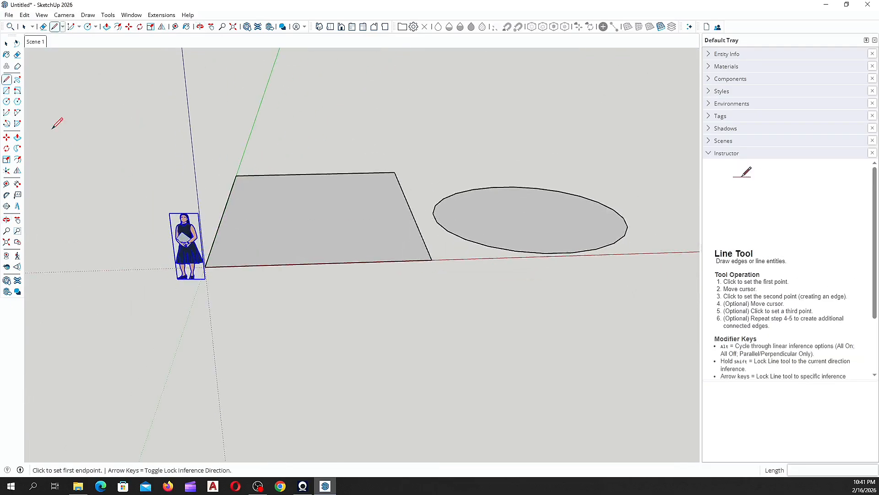
left_click(18, 54)
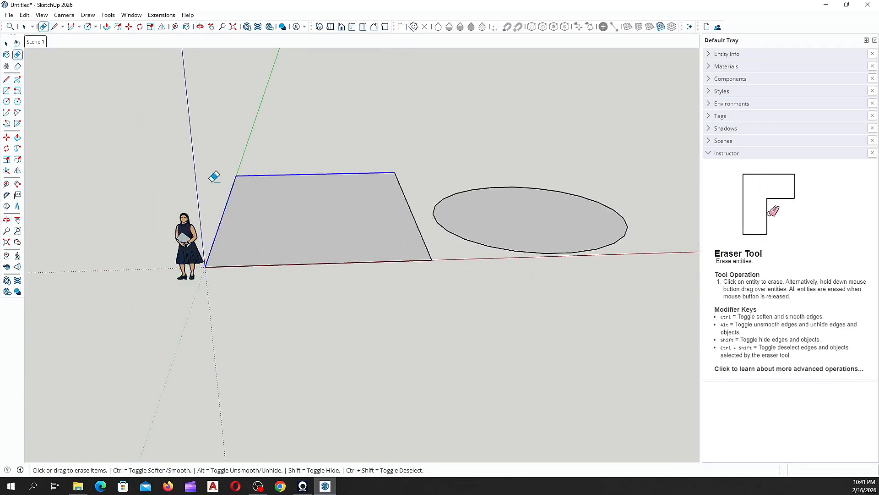
mouse_move(310, 264)
left_mouse_down()
mouse_move(455, 204)
mouse_move(446, 237)
left_mouse_up()
Step: Orbit and zoom around the cleared ground to confirm only the figure and axes remain
mouse_move(446, 238)
middle_mouse_down()
mouse_move(339, 263)
mouse_move(240, 237)
mouse_move(153, 452)
mouse_move(271, 359)
mouse_move(137, 304)
mouse_move(324, 394)
middle_mouse_up()
scroll(314, 304, "up", 4)
mouse_move(285, 334)
middle_mouse_down()
mouse_move(296, 334)
mouse_move(278, 342)
middle_mouse_up()
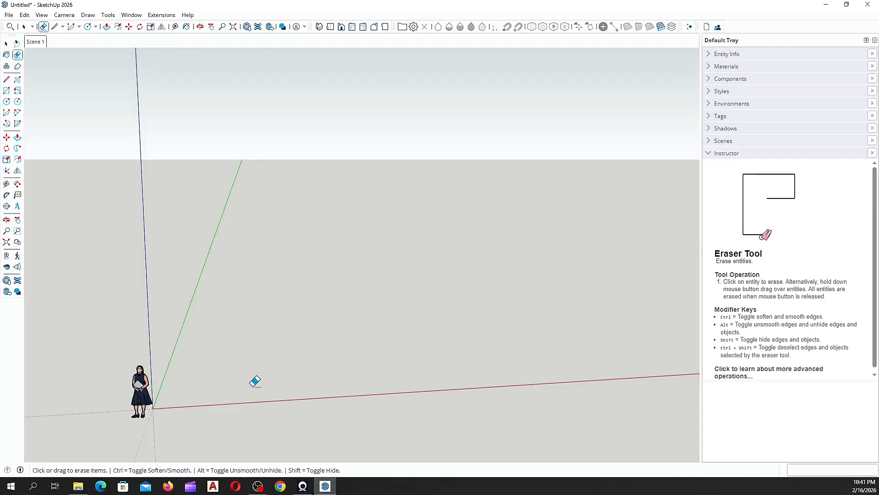
middle_click_drag(255, 378, 228, 400)
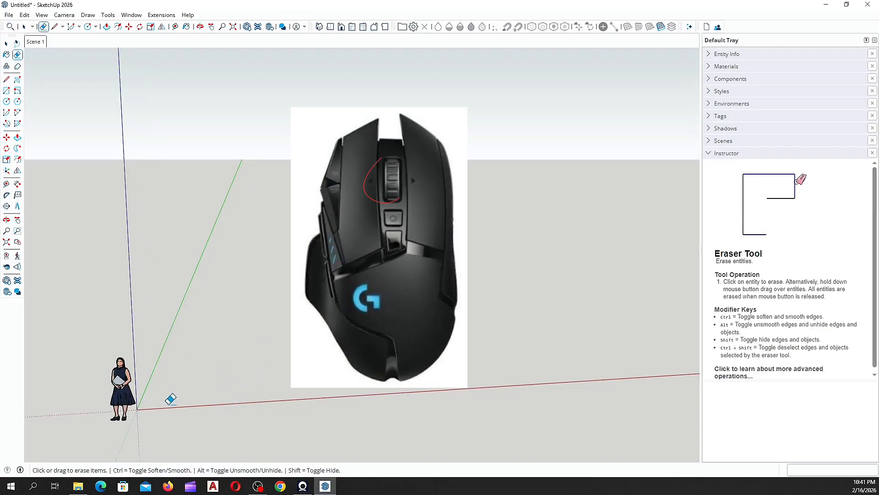
scroll(229, 327, "up", 7)
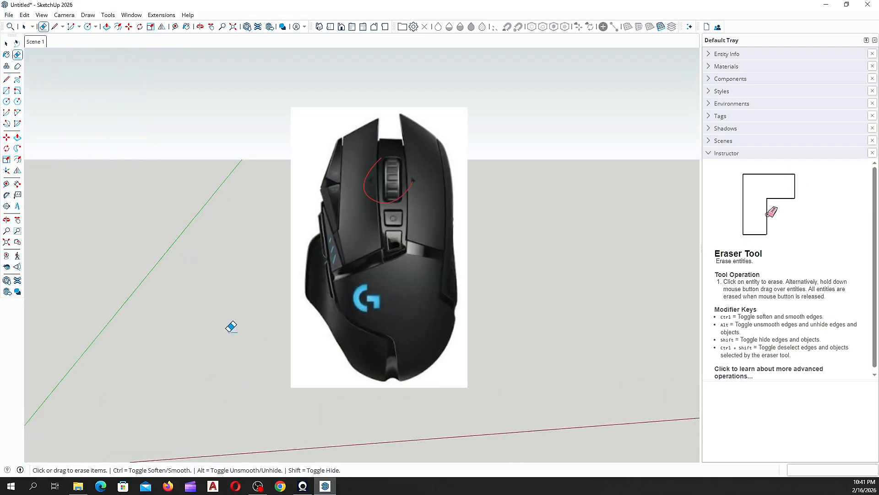
scroll(244, 322, "down", 3)
scroll(286, 330, "down", 4)
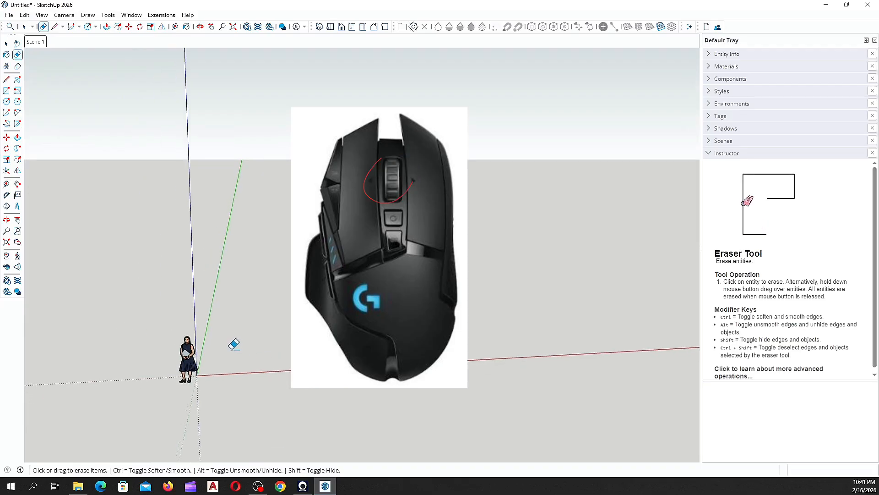
middle_click_drag(234, 343, 289, 434)
scroll(272, 336, "up", 1)
middle_click_drag(273, 335, 159, 279)
scroll(274, 335, "up", 2)
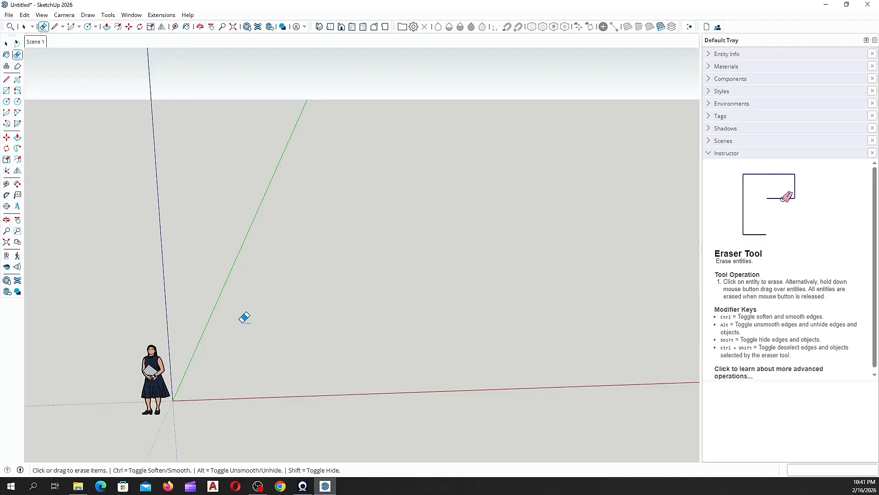
scroll(304, 313, "down", 1)
mouse_move(219, 369)
middle_mouse_down()
mouse_move(330, 320)
mouse_move(394, 314)
mouse_move(196, 300)
mouse_move(126, 308)
mouse_move(414, 212)
mouse_move(281, 147)
mouse_move(373, 338)
mouse_move(314, 402)
mouse_move(379, 320)
mouse_move(262, 356)
mouse_move(308, 283)
middle_mouse_up()
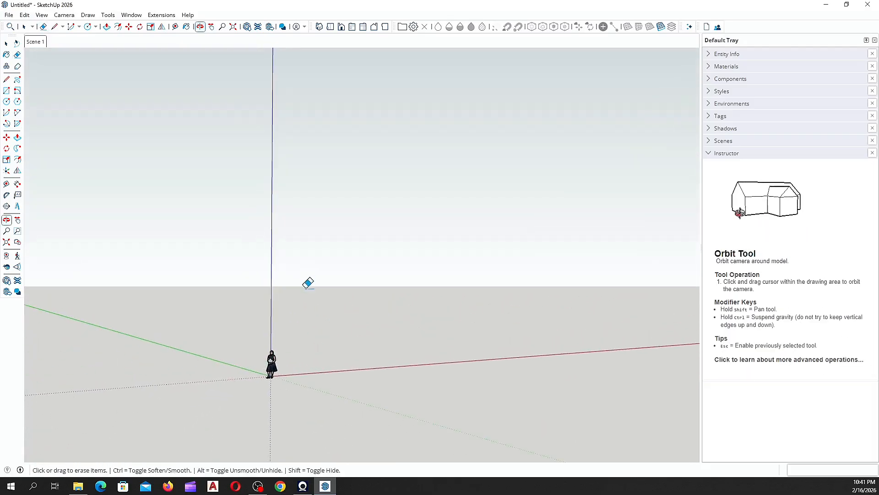
mouse_move(334, 310)
middle_mouse_down()
mouse_move(325, 336)
mouse_move(161, 353)
mouse_move(152, 458)
mouse_move(167, 459)
middle_mouse_up()
middle_click_drag(510, 277, 190, 212)
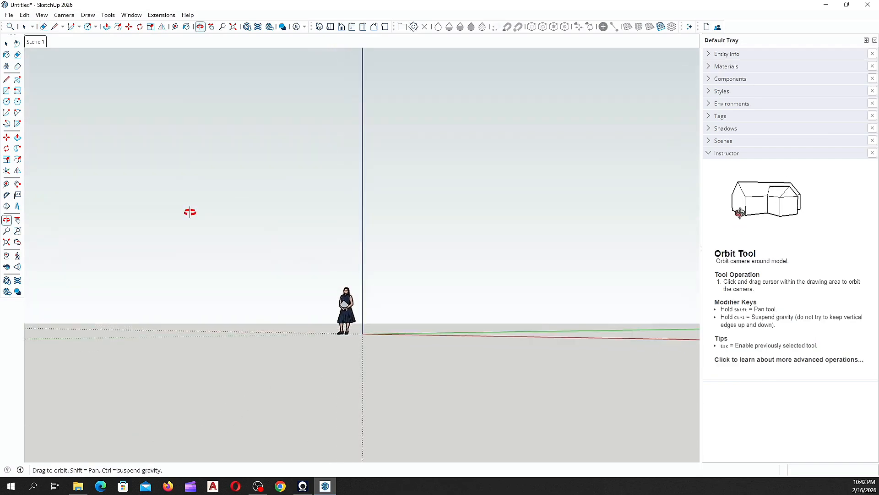
mouse_move(190, 212)
left_mouse_down()
mouse_move(471, 216)
mouse_move(445, 351)
mouse_move(328, 221)
mouse_move(538, 214)
mouse_move(457, 251)
mouse_move(444, 194)
mouse_move(402, 359)
mouse_move(215, 367)
left_mouse_up()
key("e")
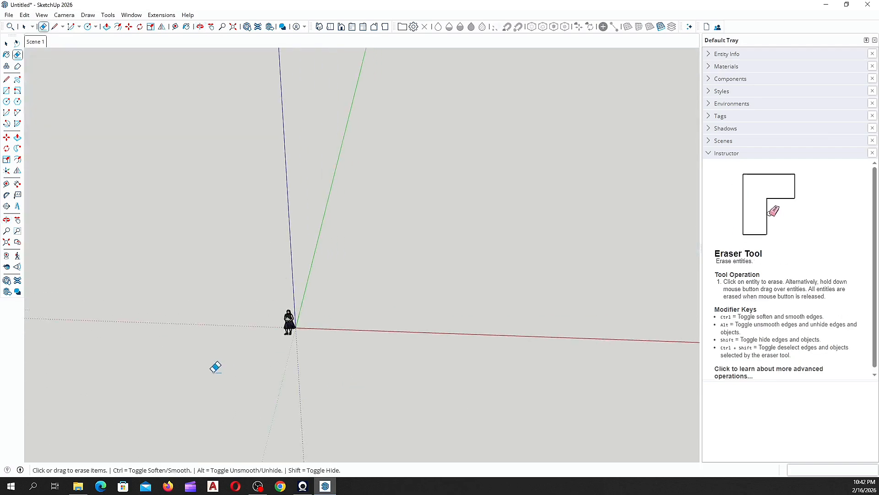
mouse_move(216, 367)
middle_mouse_down()
mouse_move(323, 279)
mouse_move(422, 256)
mouse_move(330, 320)
mouse_move(315, 256)
middle_mouse_up()
key("space")
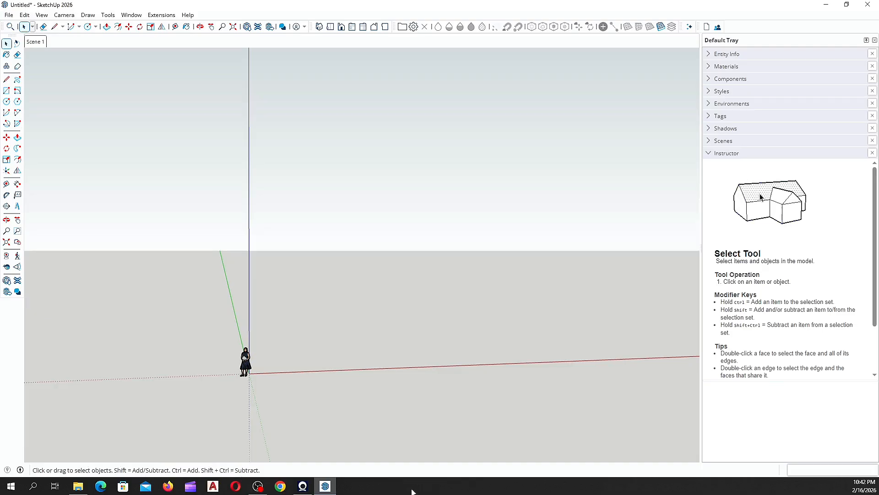
Step: Activate the Line tool, then start and cancel a line from the axes origin
left_click(7, 79)
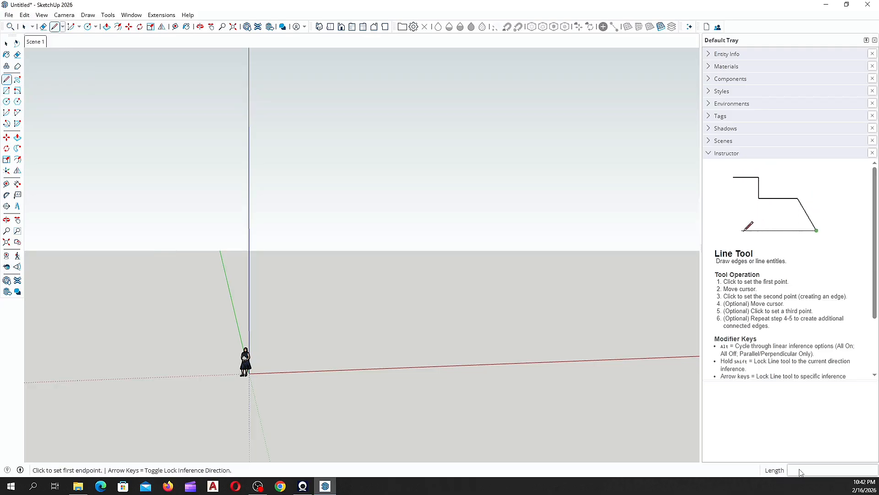
middle_click_drag(479, 339, 265, 362)
left_click(260, 369)
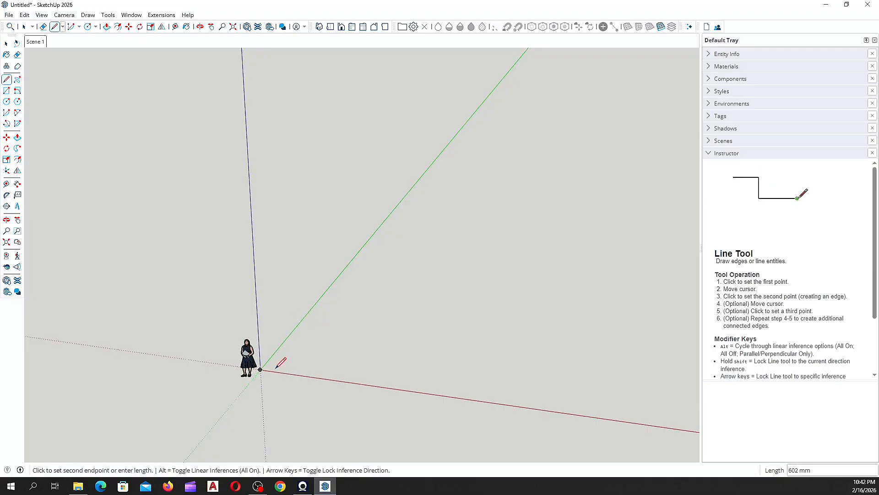
key("Escape")
Step: From a red-axis point, draw a 4000 mm edge along green followed by a 400 mm edge
left_click(363, 384)
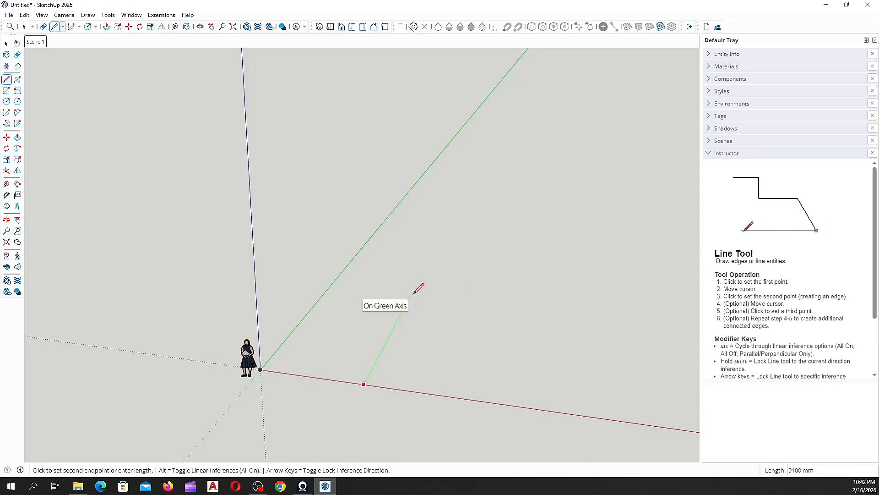
scroll(415, 293, "up", 2)
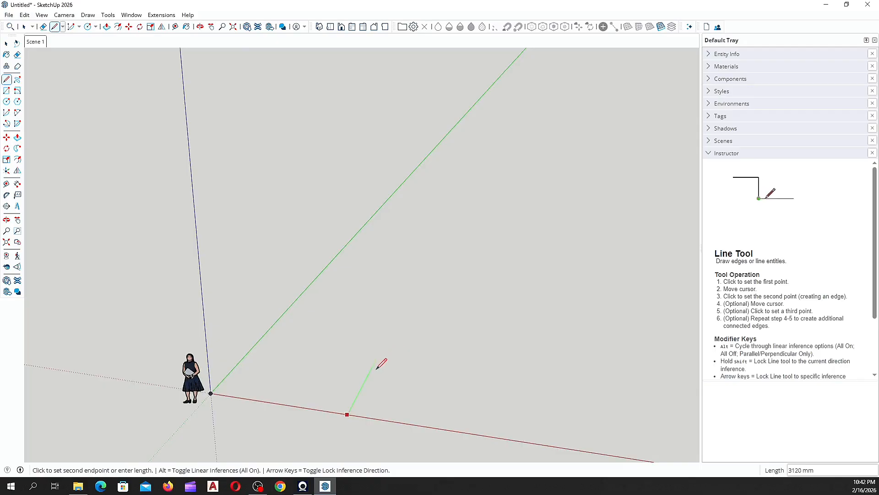
type("4")
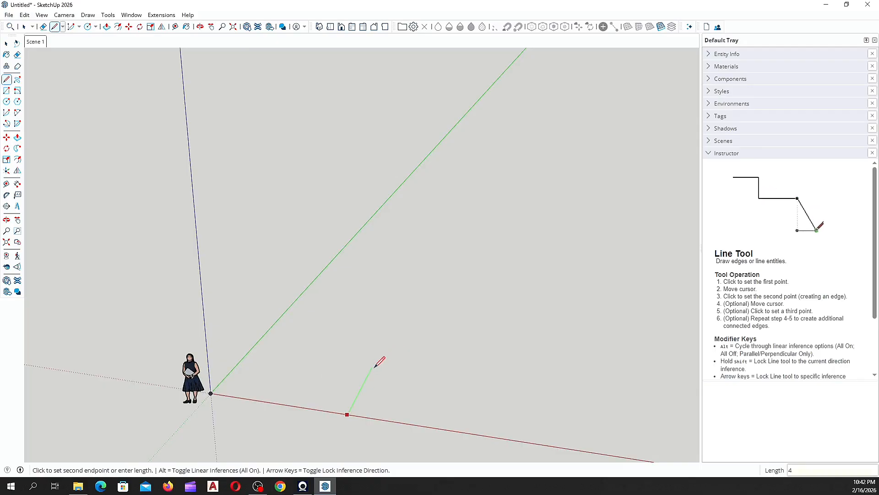
type("000")
key("Return")
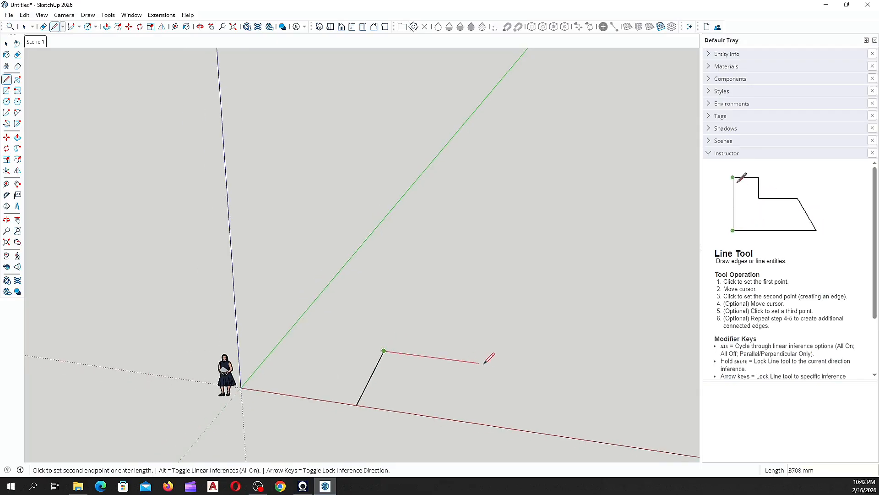
scroll(486, 355, "down", 1)
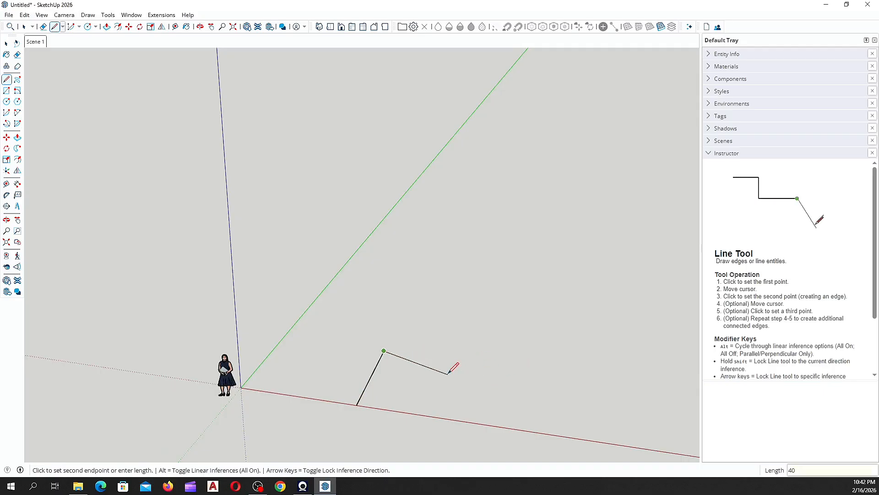
key("Return")
Step: Undo the short edge and start a new line from another point on the red axis
scroll(379, 366, "up", 1)
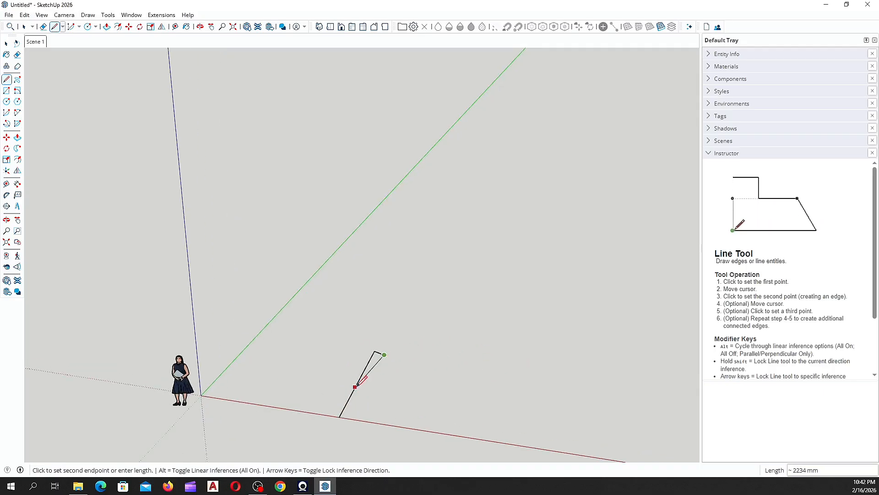
key("Escape")
key("ctrl+z")
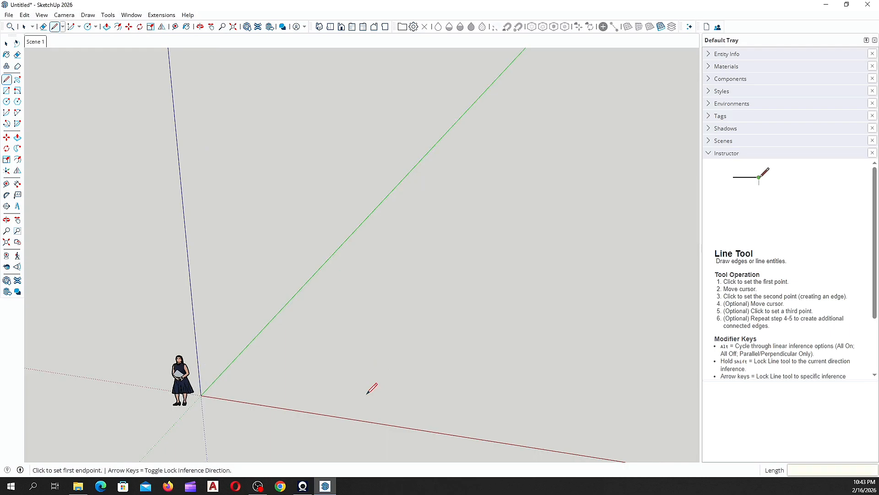
left_click(334, 416)
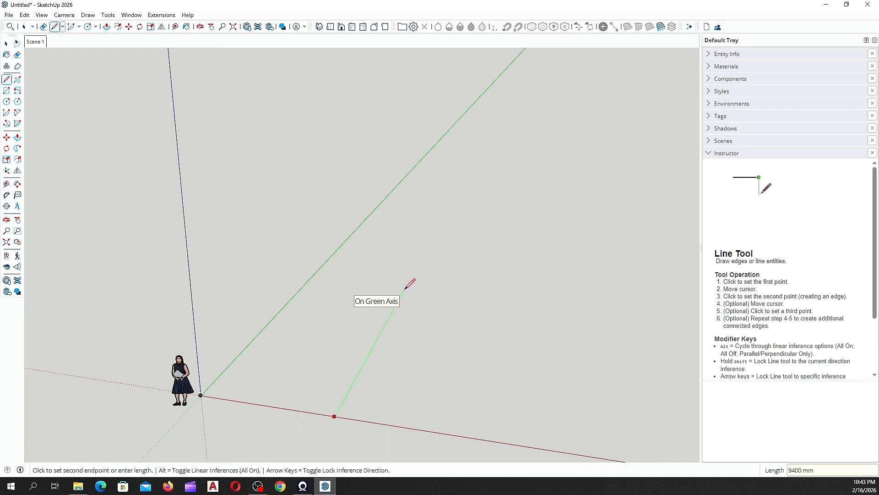
Step: Cancel the pending line and orbit and zoom to a downward view of the axes
key("Escape")
middle_click_drag(193, 389, 253, 416)
scroll(247, 413, "up", 2)
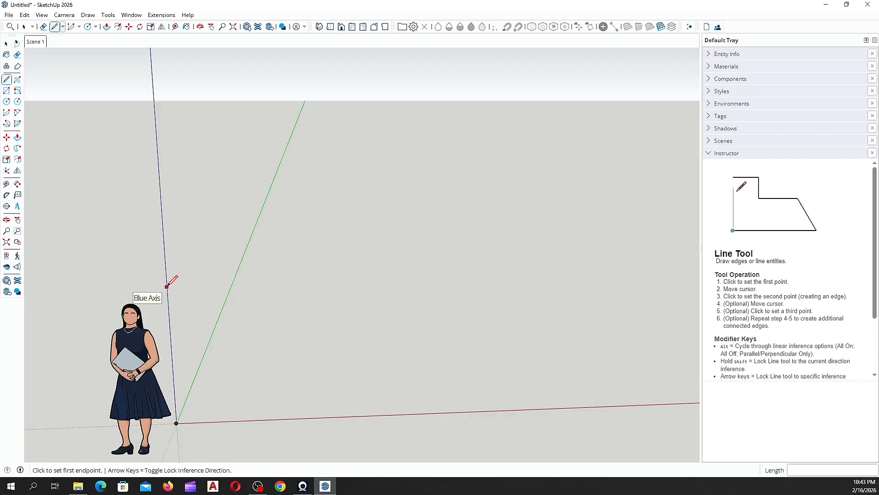
middle_click_drag(171, 278, 245, 410)
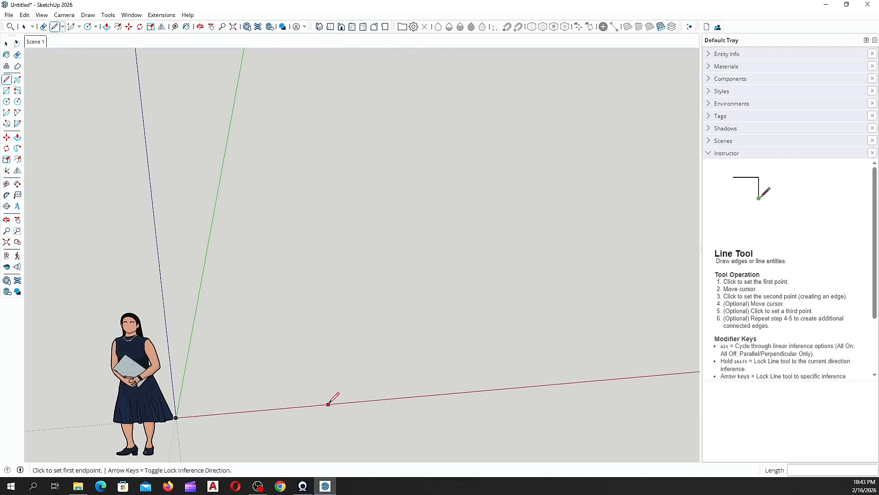
mouse_move(193, 386)
middle_mouse_down()
mouse_move(169, 295)
mouse_move(198, 392)
middle_mouse_up()
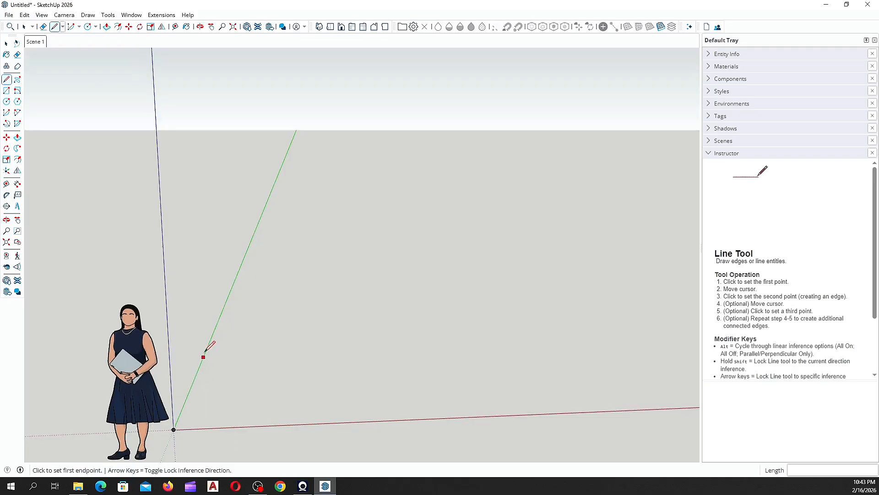
scroll(239, 267, "down", 3)
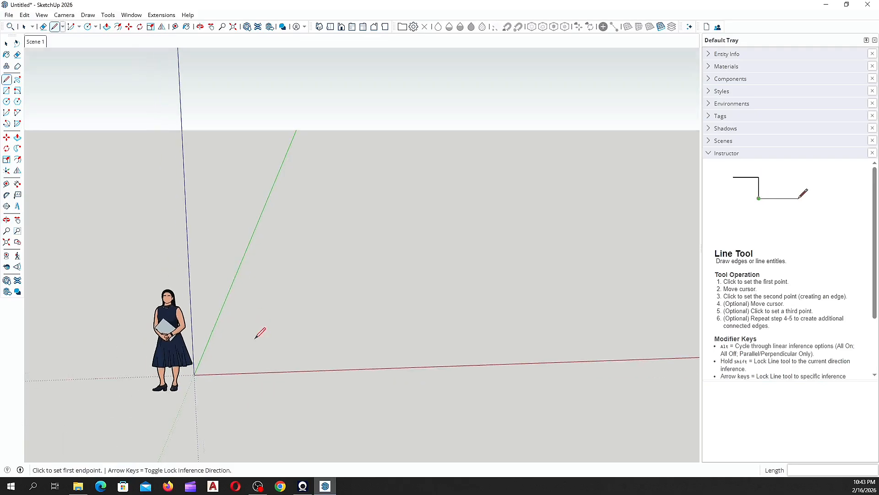
mouse_move(254, 339)
middle_mouse_down()
mouse_move(257, 349)
mouse_move(211, 379)
mouse_move(278, 330)
middle_mouse_up()
scroll(255, 335, "up", 2)
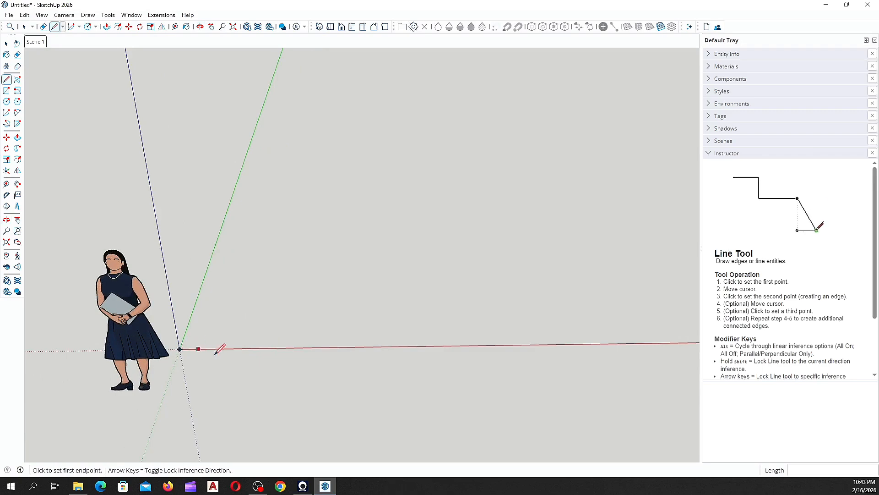
Step: Start a line from a red-axis point, stretching it 5938 mm toward the green axis
left_click(250, 348)
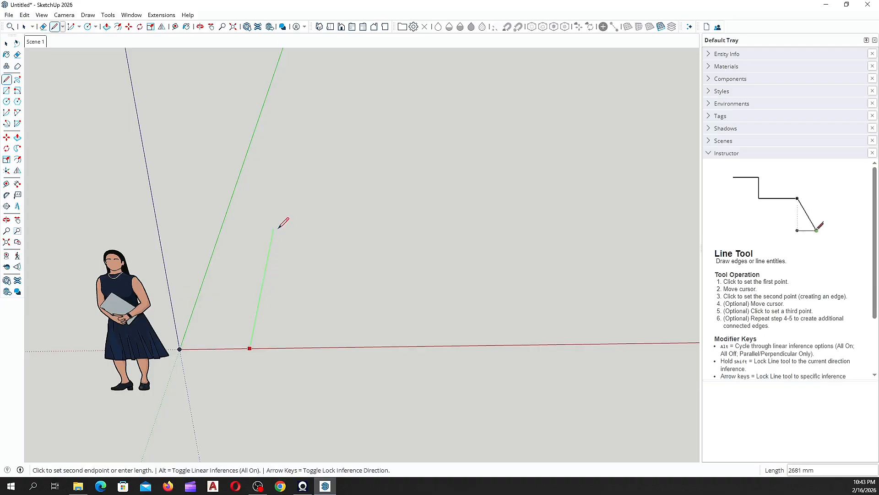
scroll(260, 311, "up", 2)
middle_click_drag(249, 308, 231, 272)
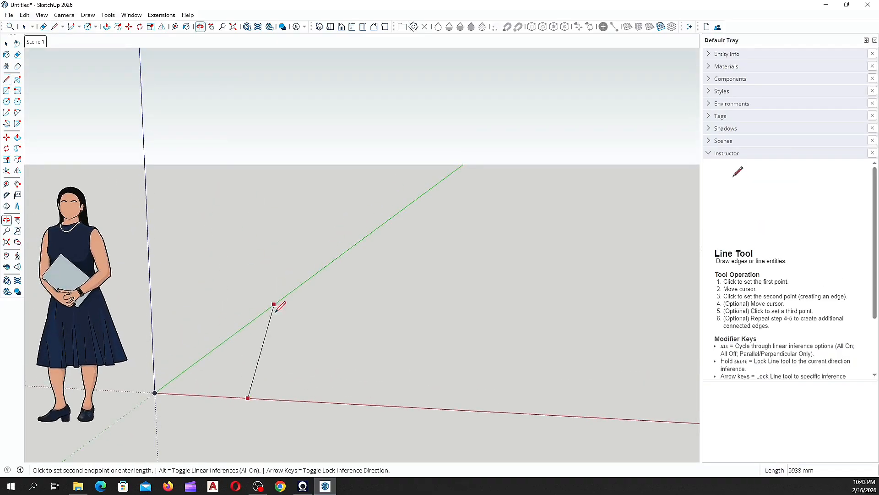
scroll(274, 314, "up", 2)
scroll(271, 371, "down", 3)
middle_click_drag(270, 371, 137, 394)
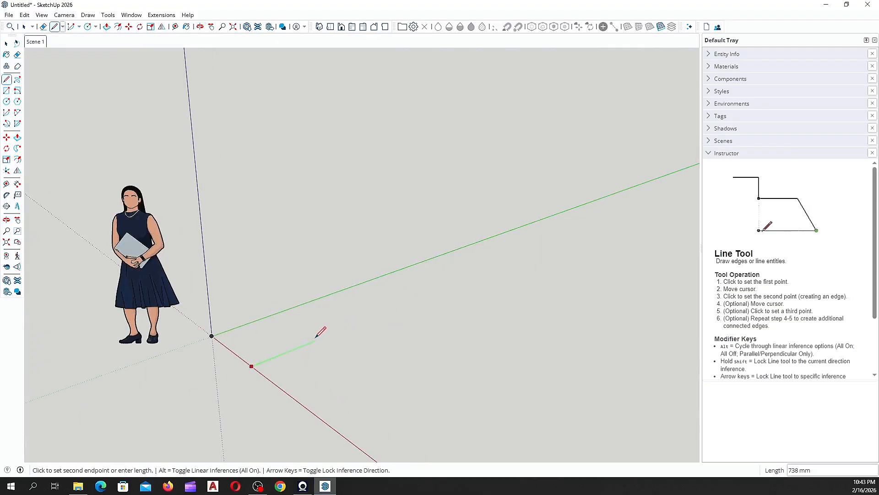
scroll(283, 369, "down", 1)
middle_click_drag(282, 372, 288, 396)
scroll(325, 366, "up", 2)
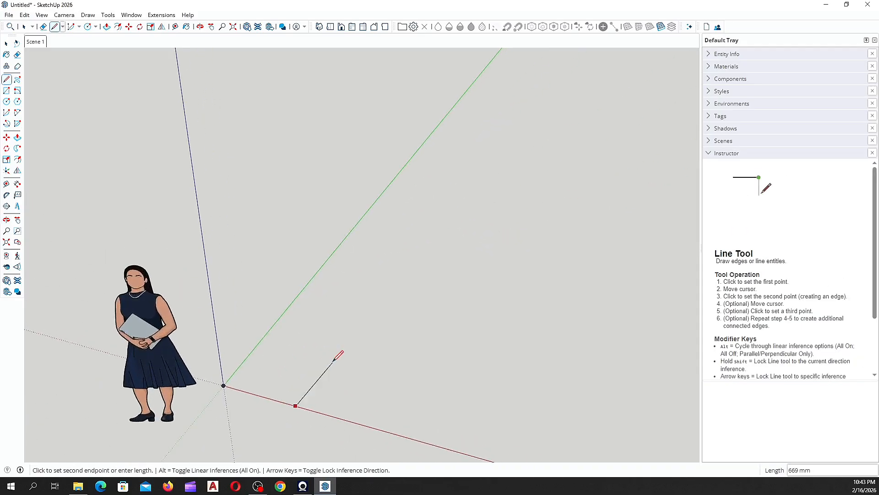
scroll(329, 357, "down", 1)
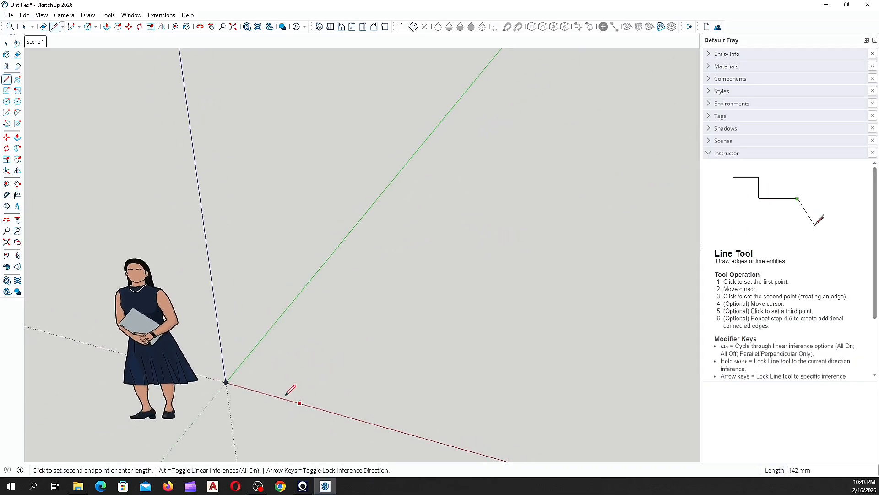
scroll(306, 389, "up", 1)
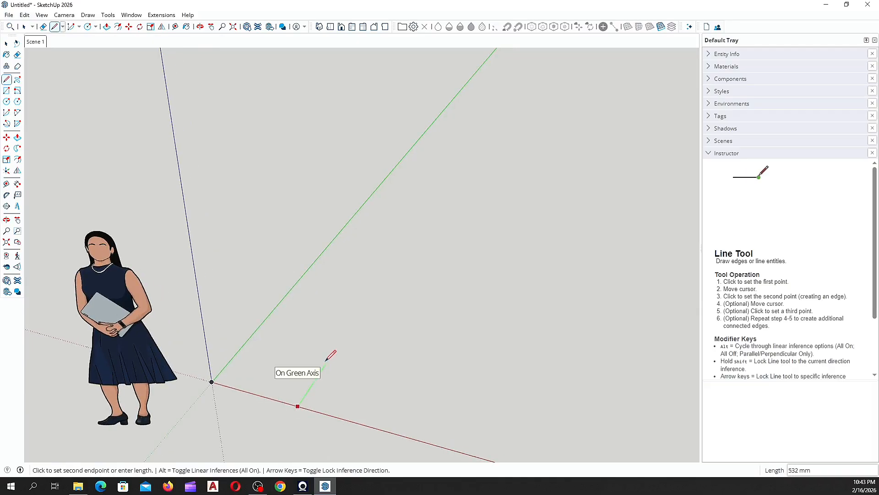
scroll(331, 357, "up", 1)
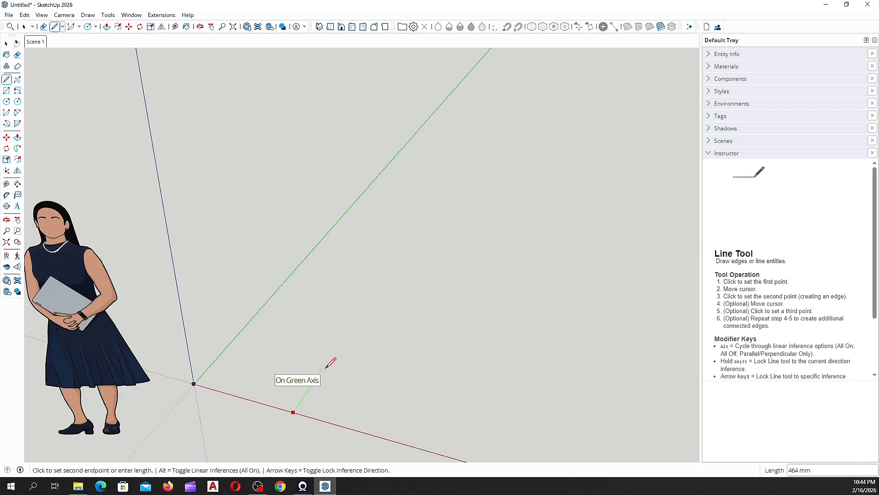
key("Right")
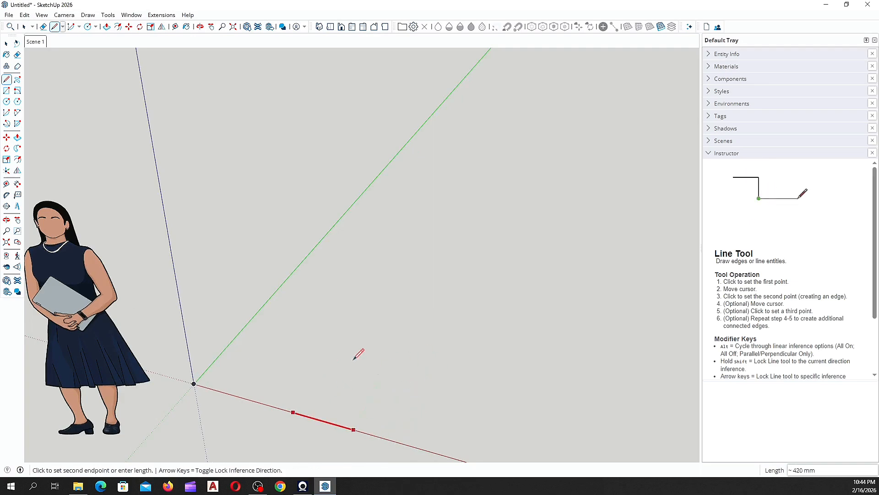
scroll(320, 308, "down", 1)
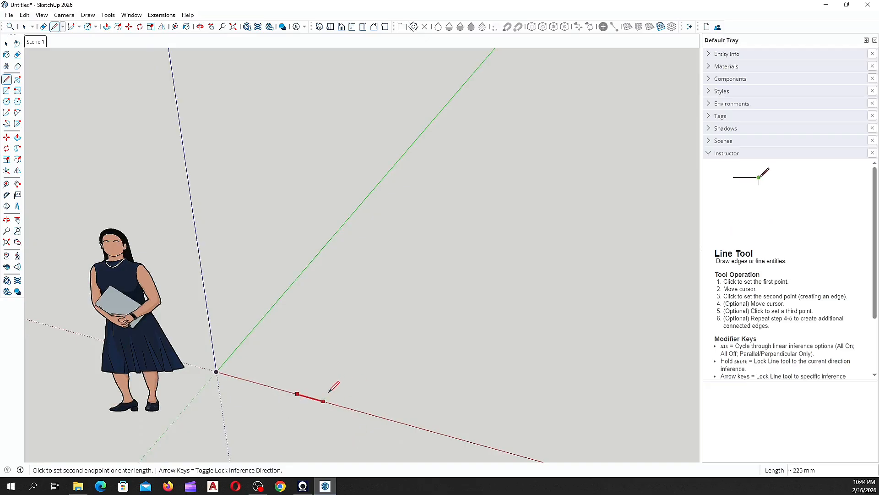
scroll(274, 362, "up", 1)
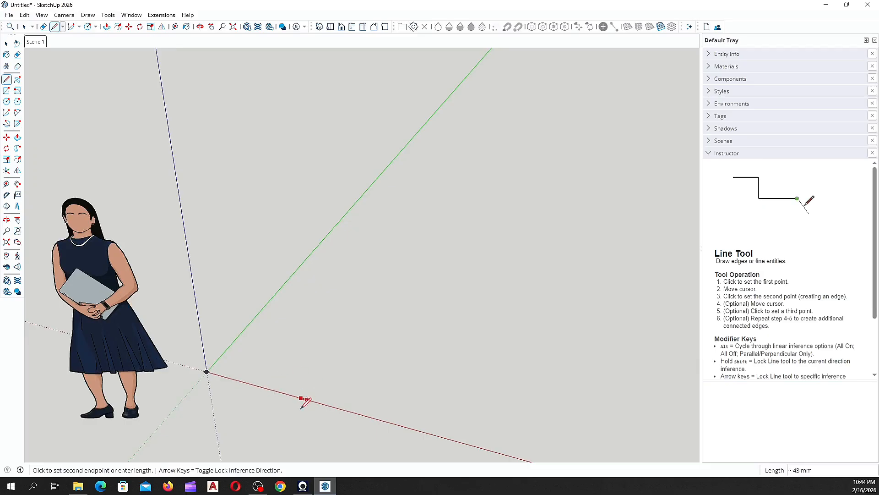
scroll(316, 387, "up", 1)
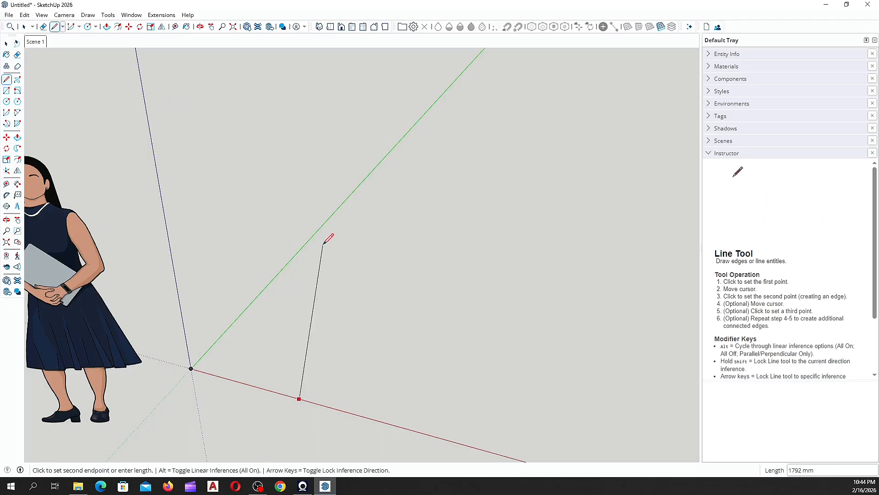
scroll(372, 244, "down", 2)
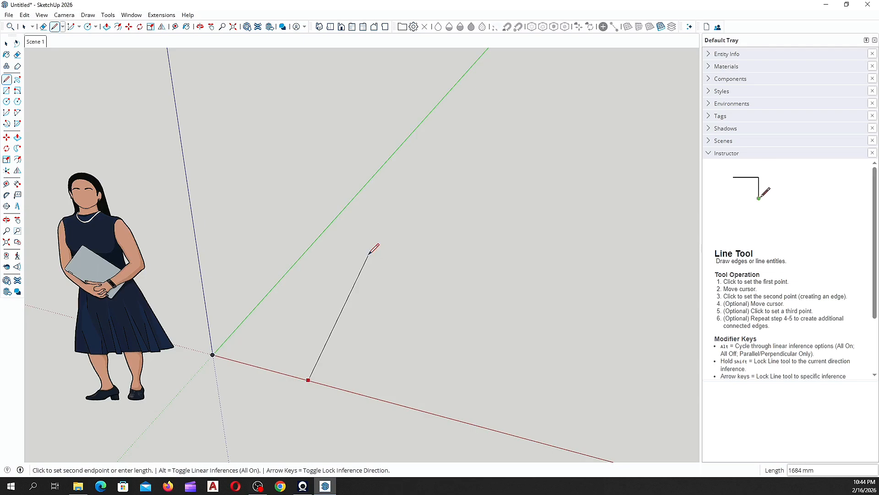
key("Left")
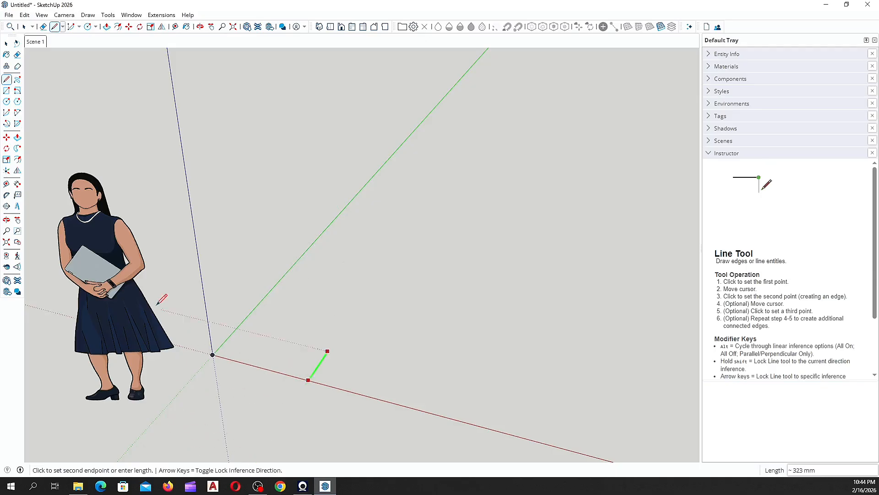
scroll(362, 300, "down", 2)
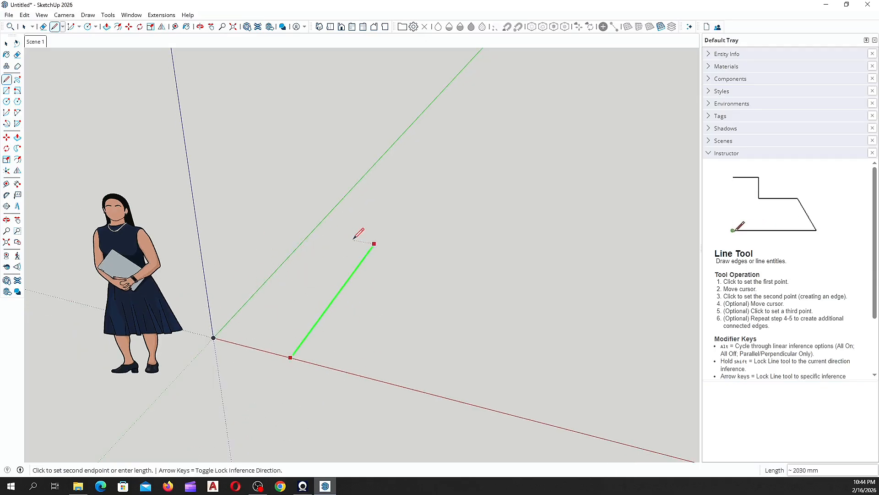
key("Escape")
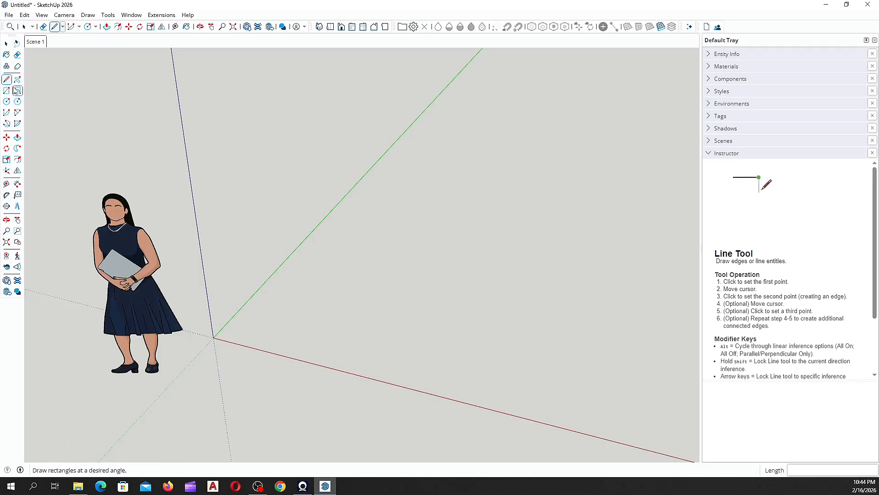
Step: From a red-axis corner, draw 4000 mm along green, 4000 mm along red, then back to the red axis
left_click(309, 362)
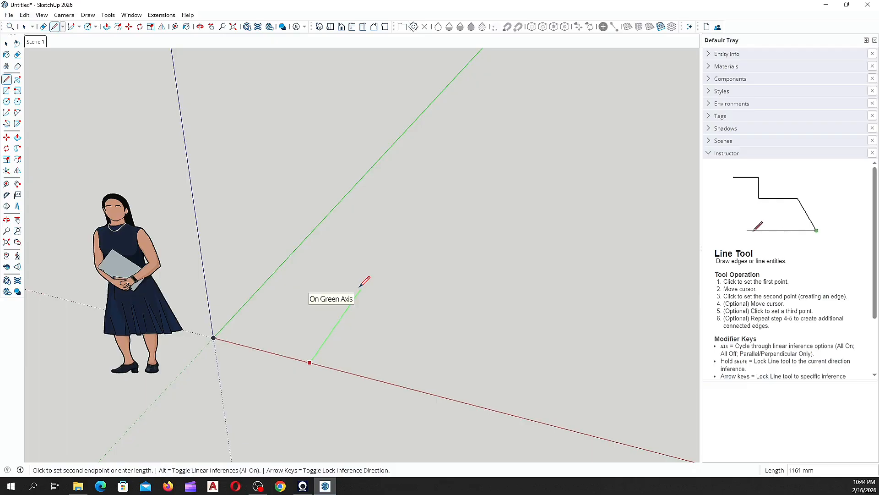
type("4000")
key("Return")
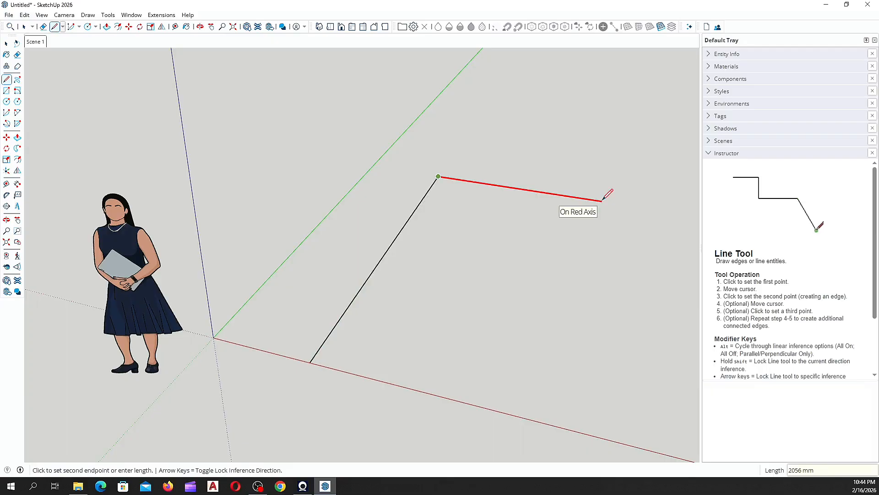
type("40")
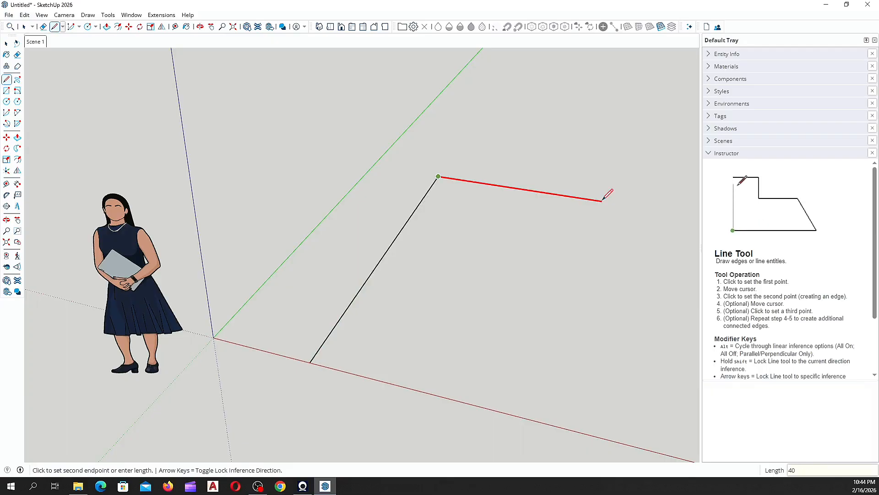
type("00")
key("Return")
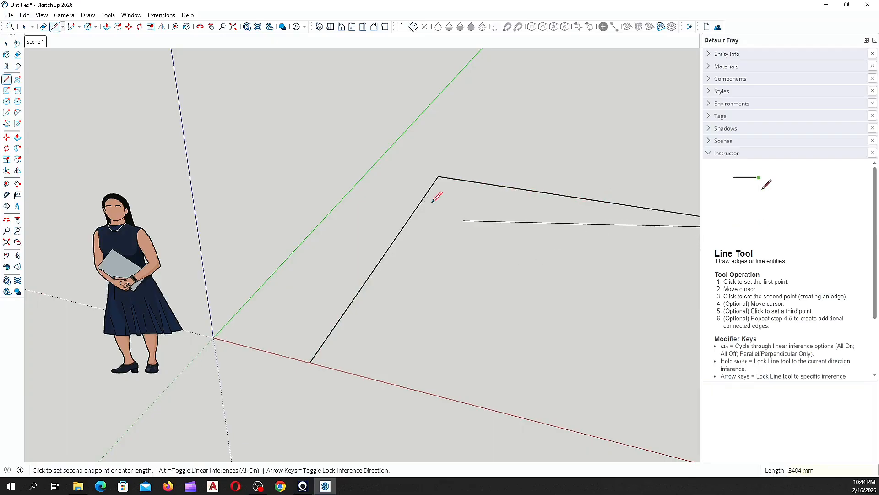
scroll(439, 238, "down", 5)
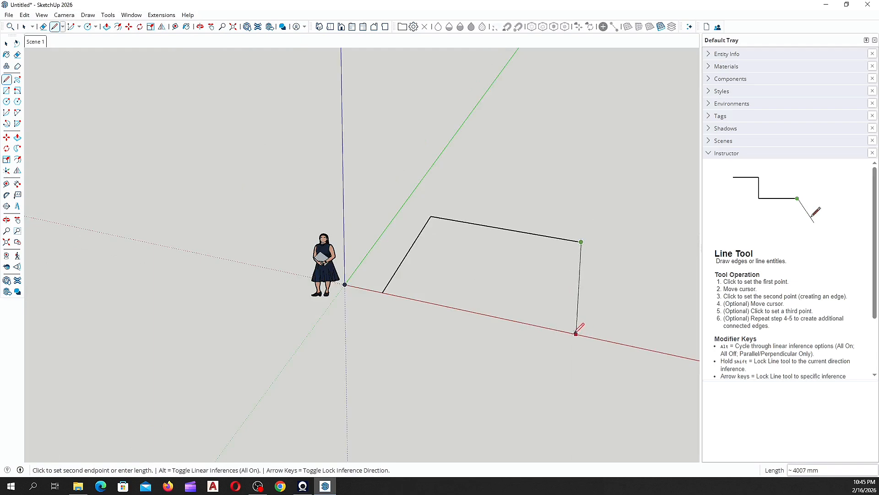
scroll(409, 278, "up", 3)
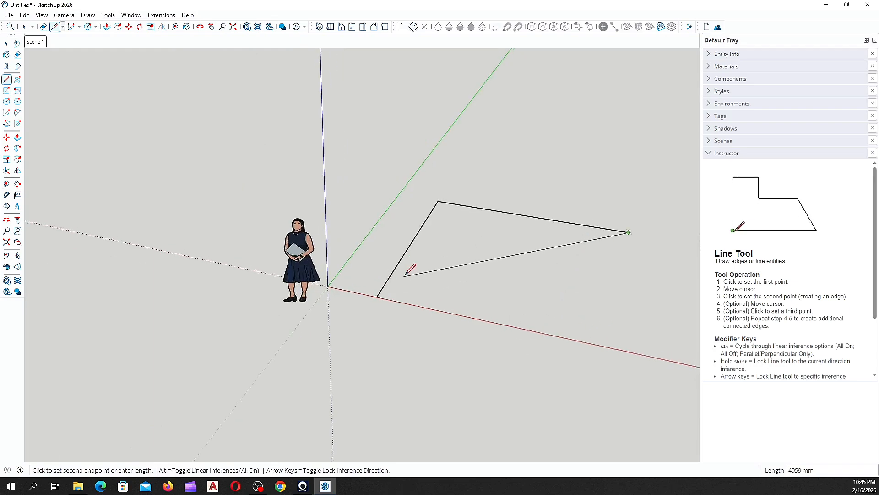
scroll(368, 302, "down", 1)
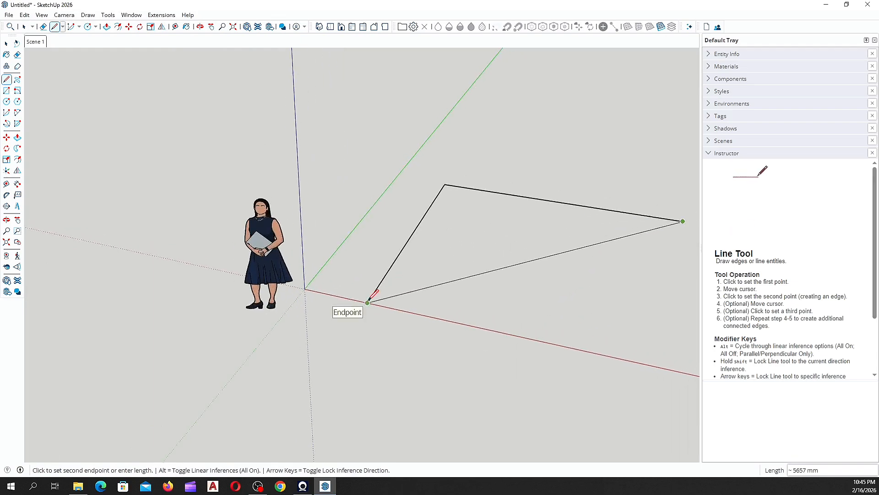
scroll(367, 302, "down", 1)
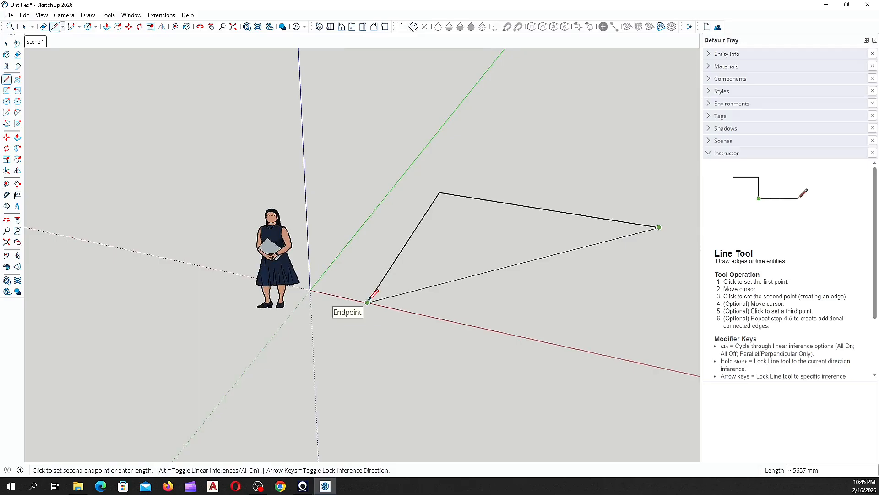
scroll(368, 300, "down", 1)
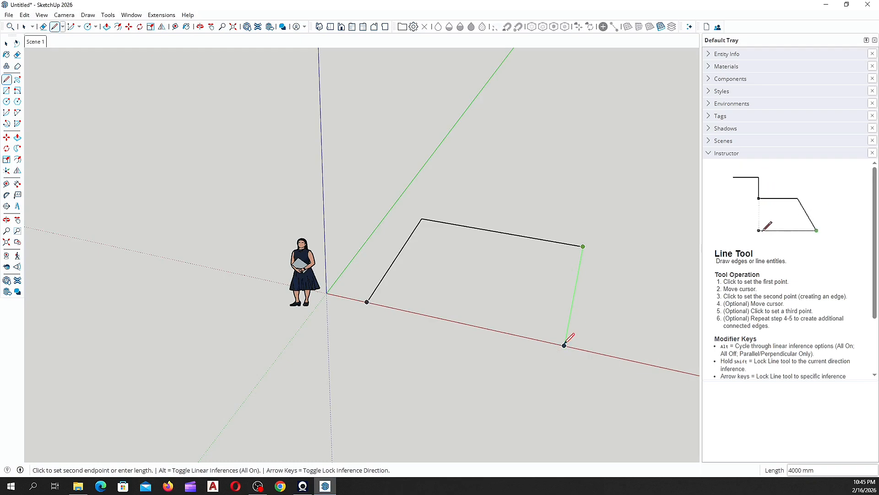
left_click(565, 344)
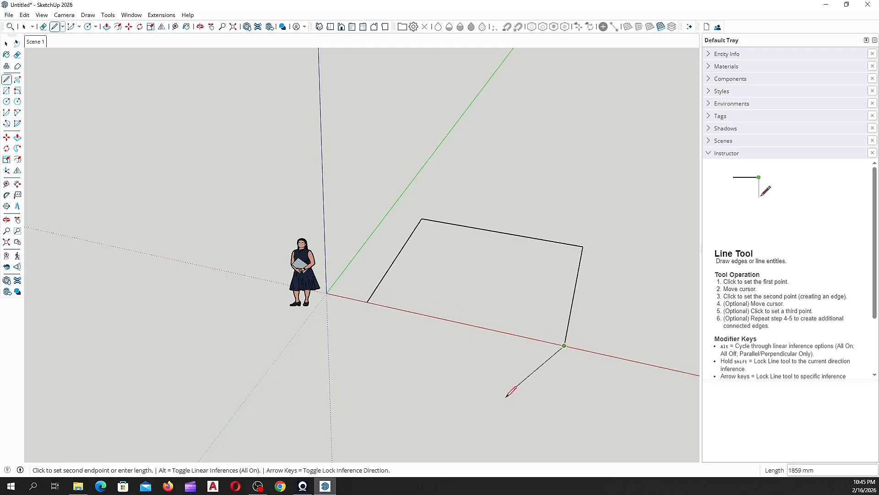
Step: Close the square's outline at its start corner so it fills in as a face
left_click(367, 301)
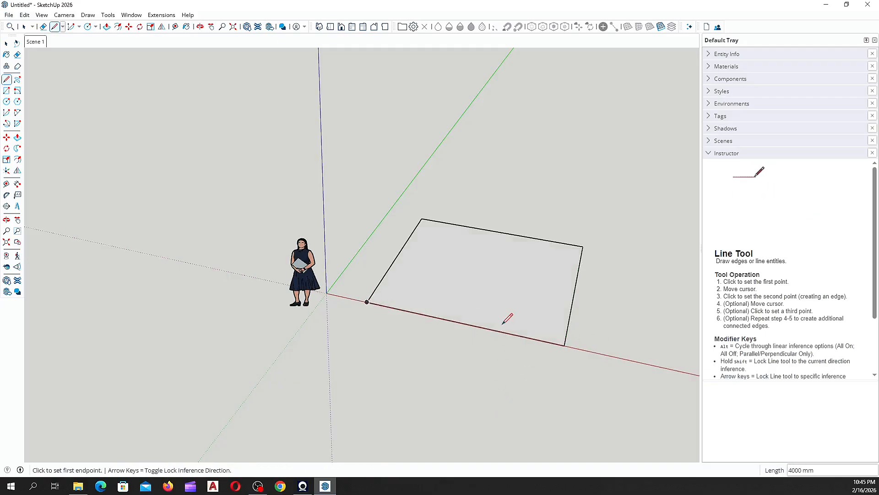
middle_click_drag(507, 314, 226, 315)
scroll(226, 315, "down", 2)
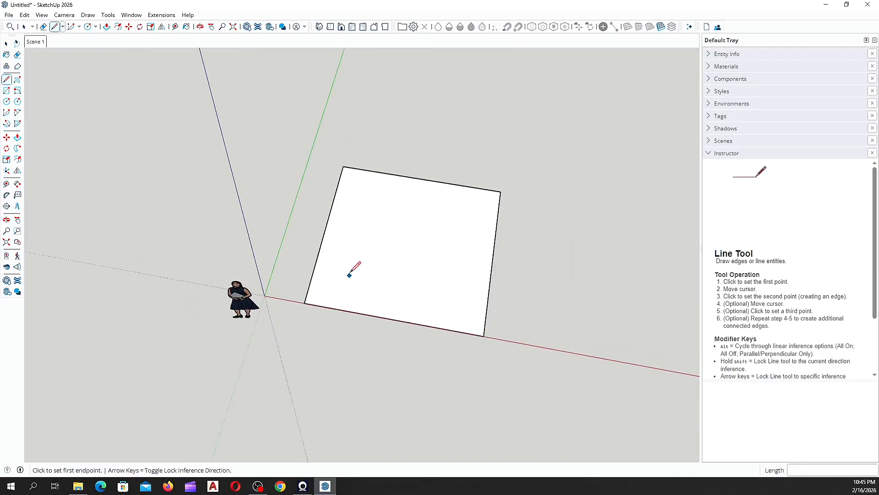
key("space")
scroll(408, 165, "up", 2)
scroll(404, 198, "up", 1)
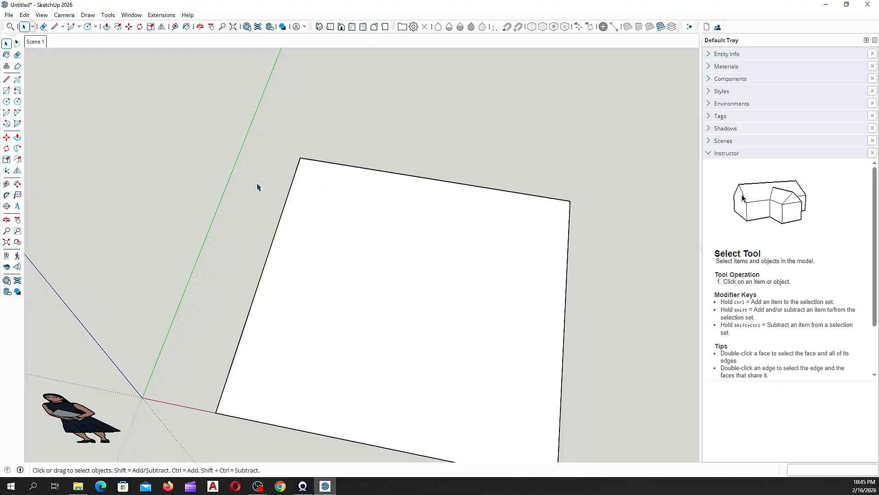
scroll(257, 187, "down", 1)
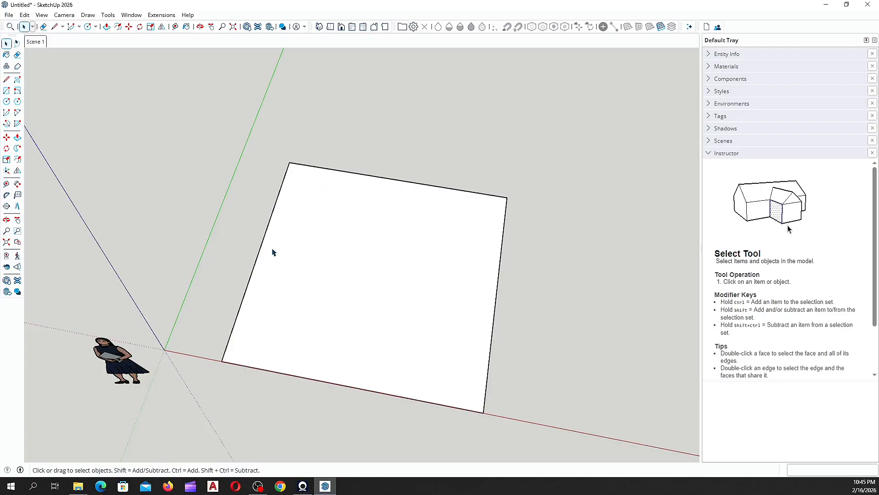
Step: Select the square's face and delete it, keeping its four edges
left_click(341, 173)
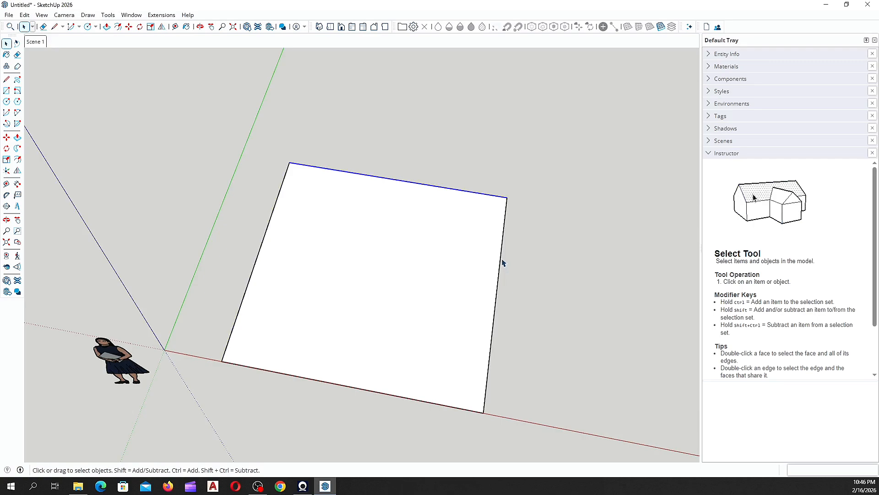
left_click(326, 380)
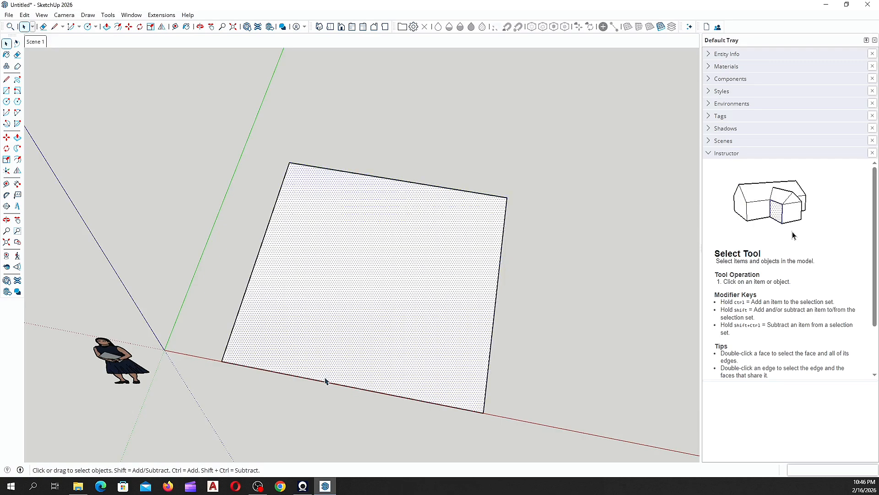
left_click(311, 382)
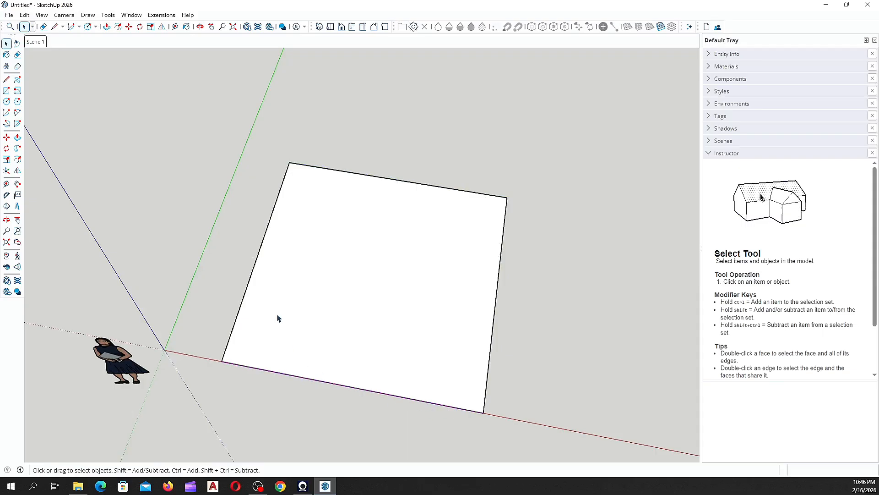
left_click(374, 249)
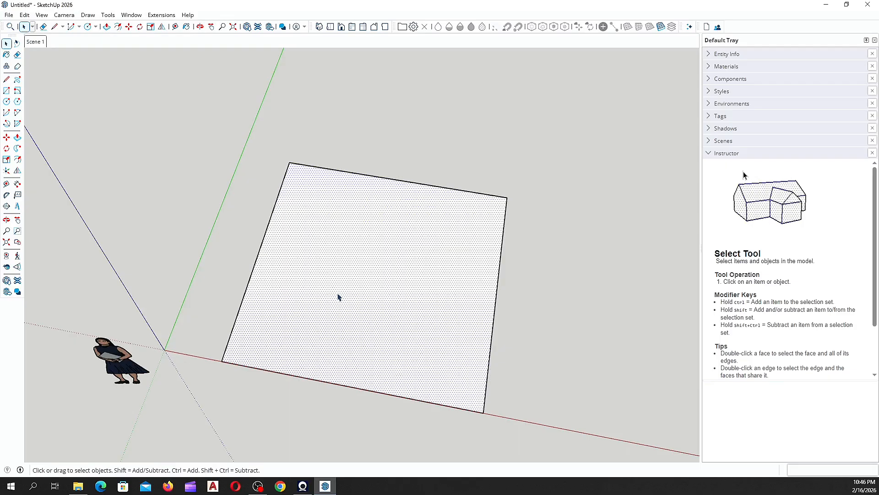
key("Delete")
middle_click_drag(294, 342, 407, 99)
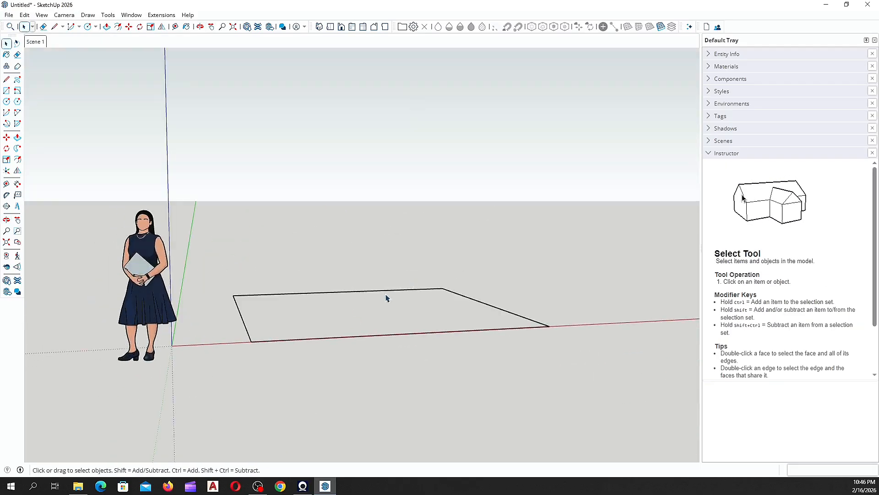
Step: Redraw the square's top edge from top-left to top-right corner so the 4000 mm face refills
middle_click_drag(387, 298, 241, 321)
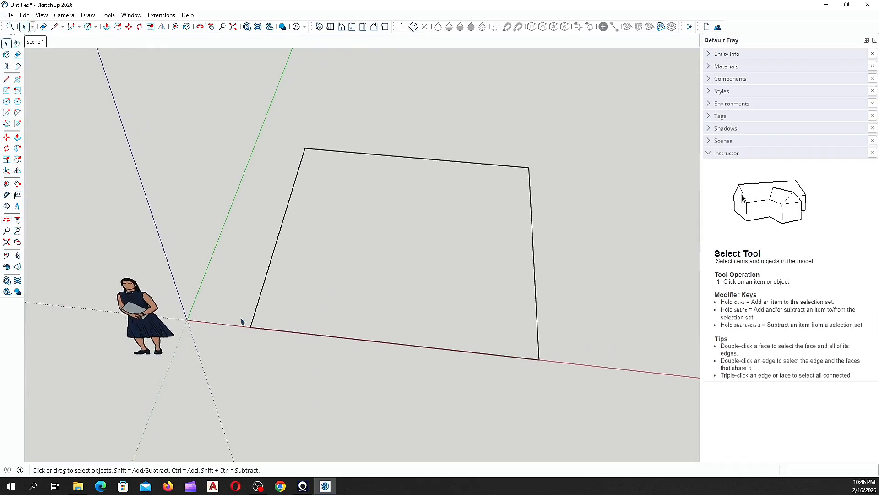
left_click(7, 79)
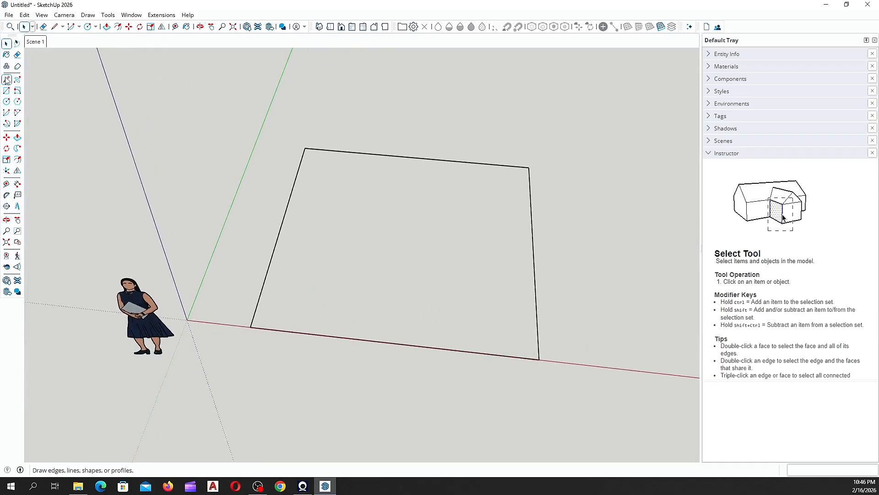
left_click(305, 148)
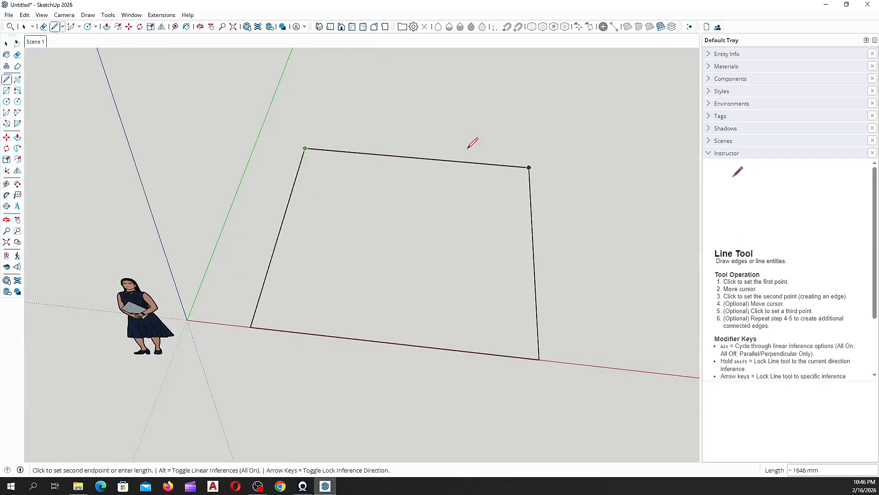
left_click(530, 168)
scroll(153, 389, "down", 1)
key("space")
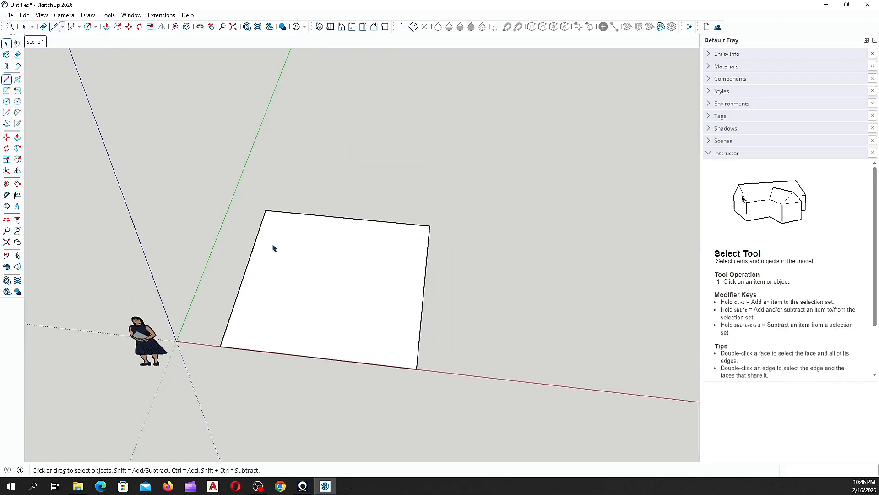
scroll(282, 231, "up", 1)
middle_click_drag(289, 262, 324, 252)
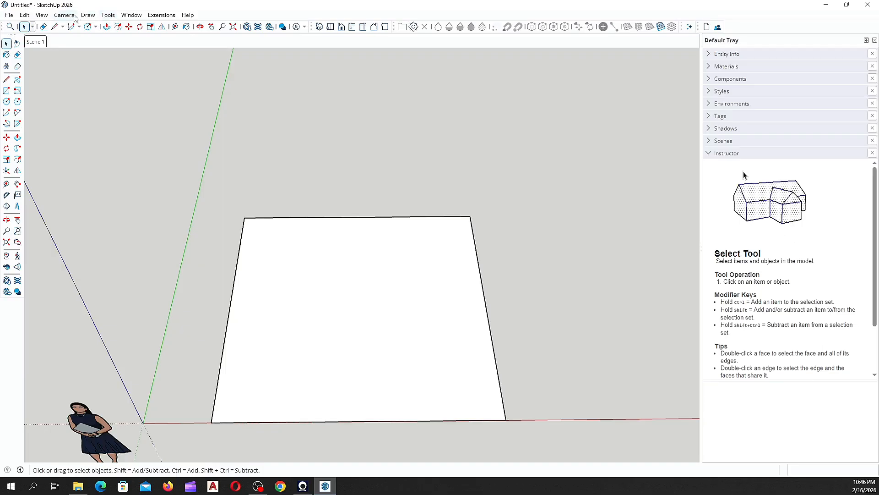
left_click(109, 15)
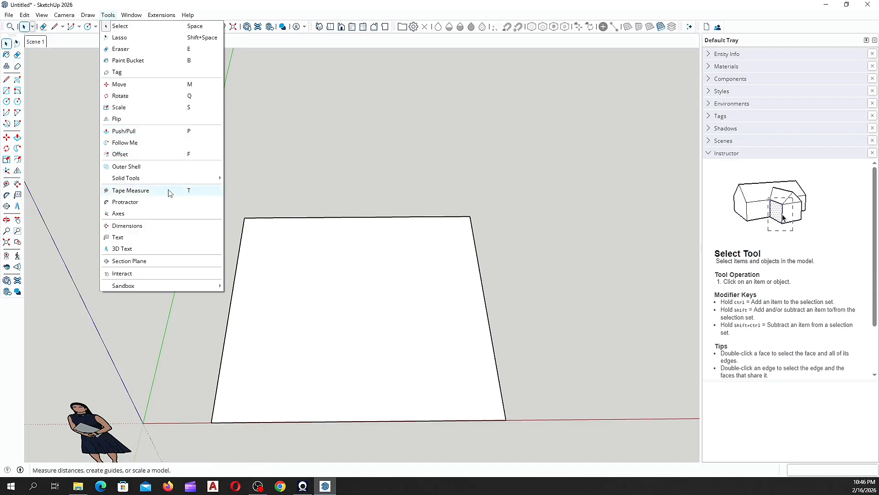
left_click(290, 150)
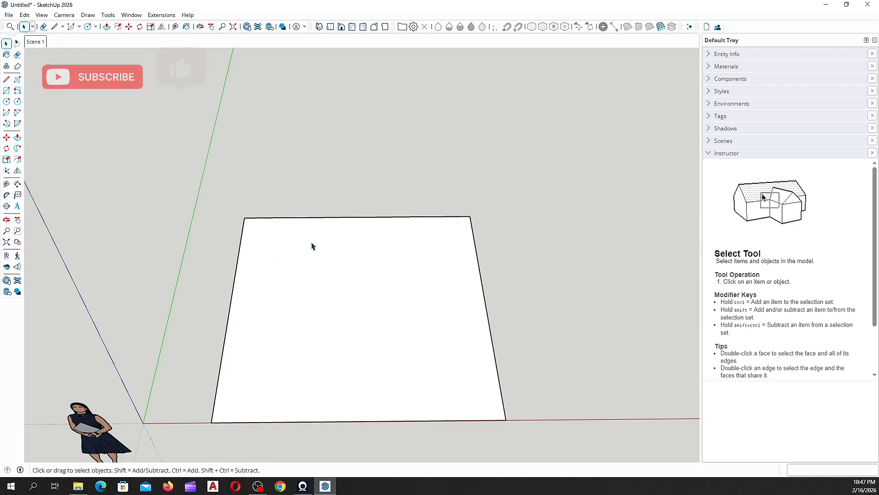
scroll(161, 254, "down", 2)
middle_click_drag(359, 298, 169, 244)
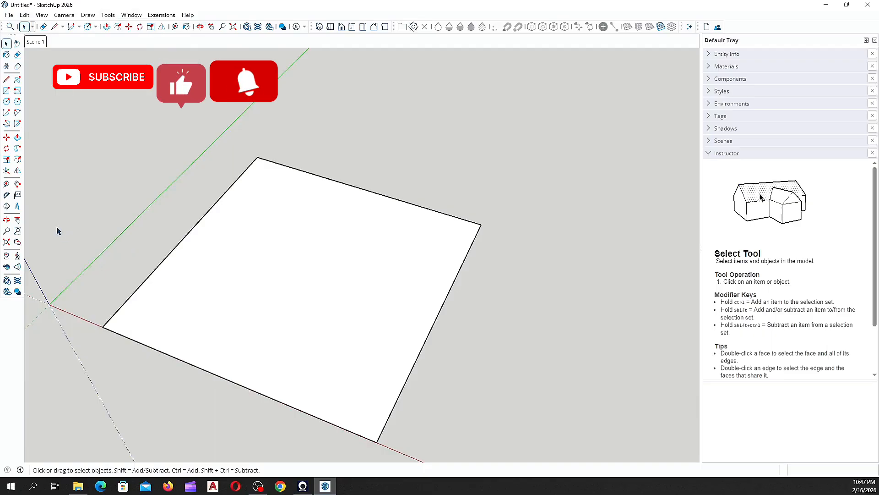
scroll(250, 284, "up", 1)
middle_click_drag(249, 284, 273, 284)
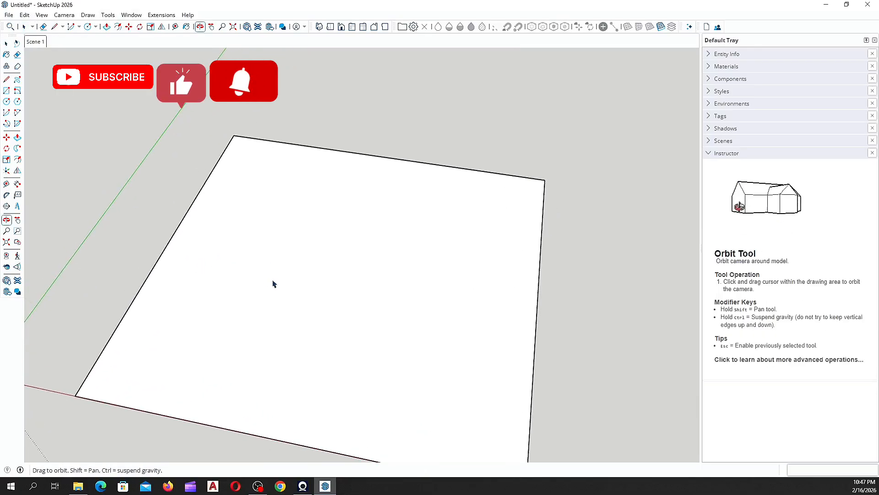
scroll(281, 229, "down", 1)
middle_click_drag(80, 249, 238, 256)
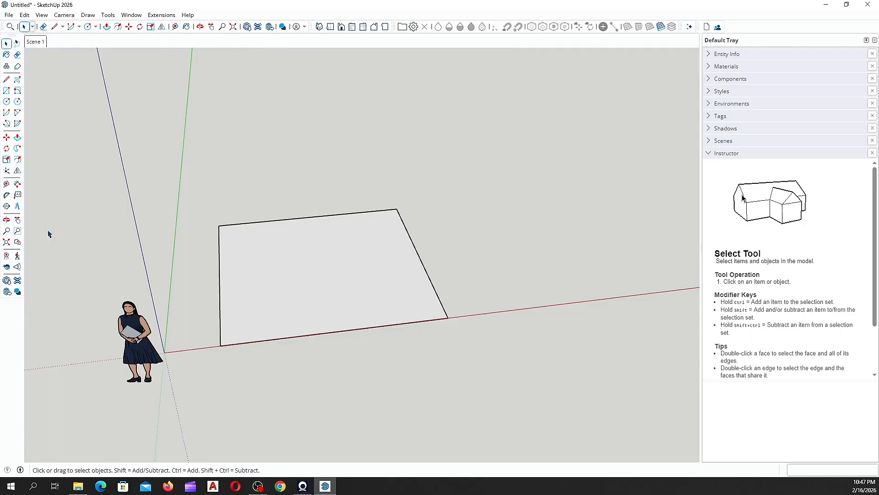
left_click(6, 221)
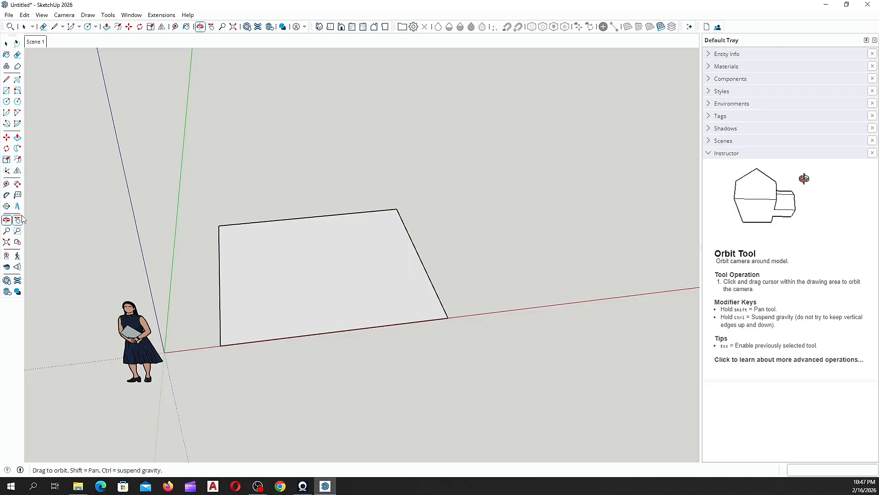
left_click_drag(291, 276, 249, 265)
key("space")
middle_click_drag(247, 252, 275, 254)
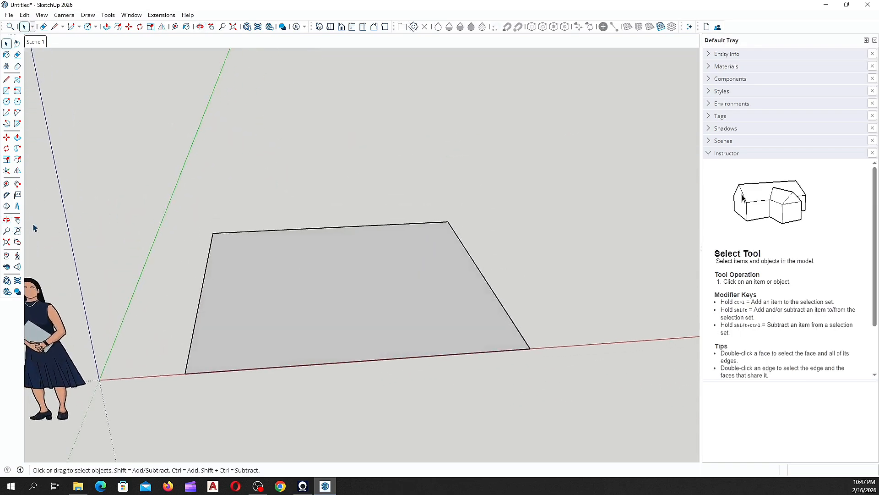
left_click(7, 220)
left_click_drag(137, 247, 314, 268)
middle_click_drag(314, 268, 310, 261)
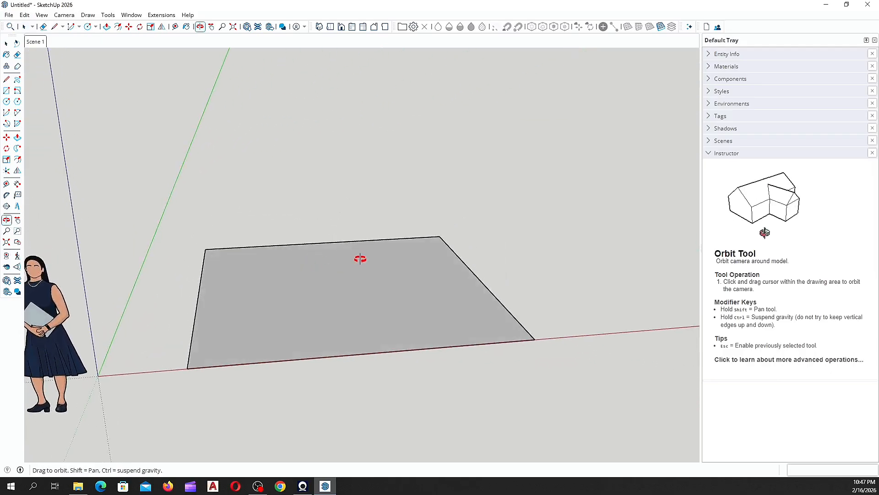
left_click_drag(359, 243, 132, 219)
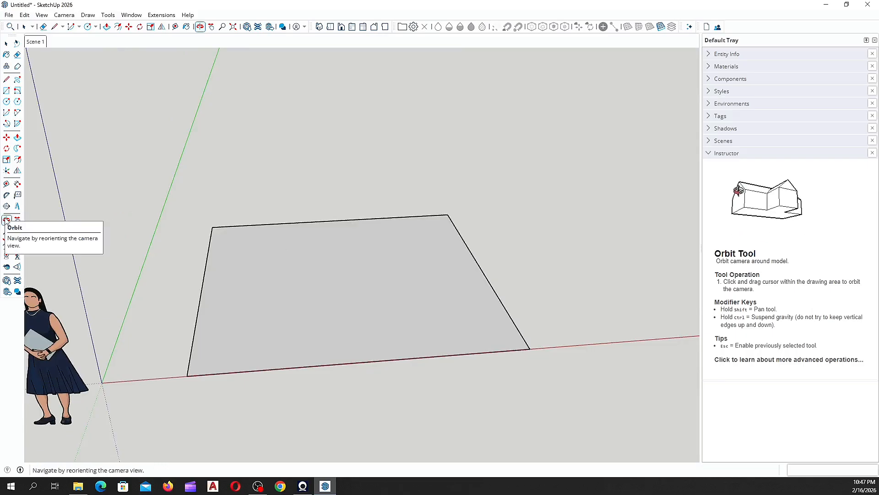
key("space")
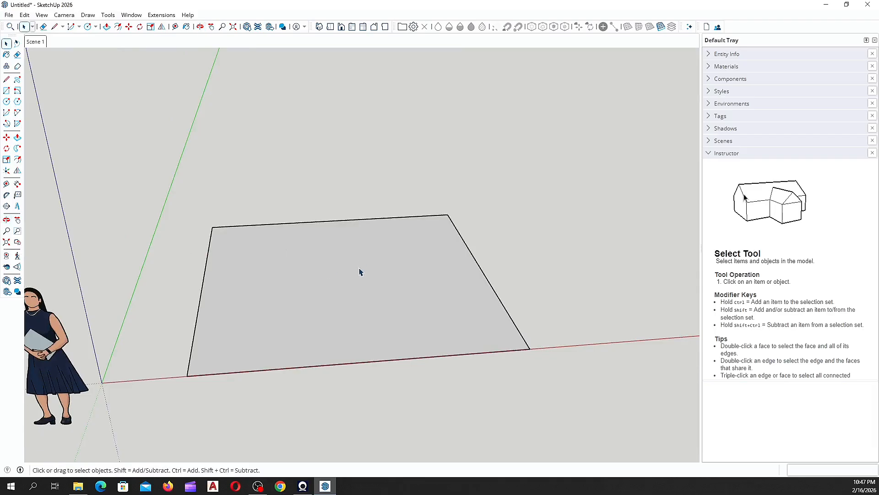
key("o")
left_click_drag(330, 249, 311, 287)
key("space")
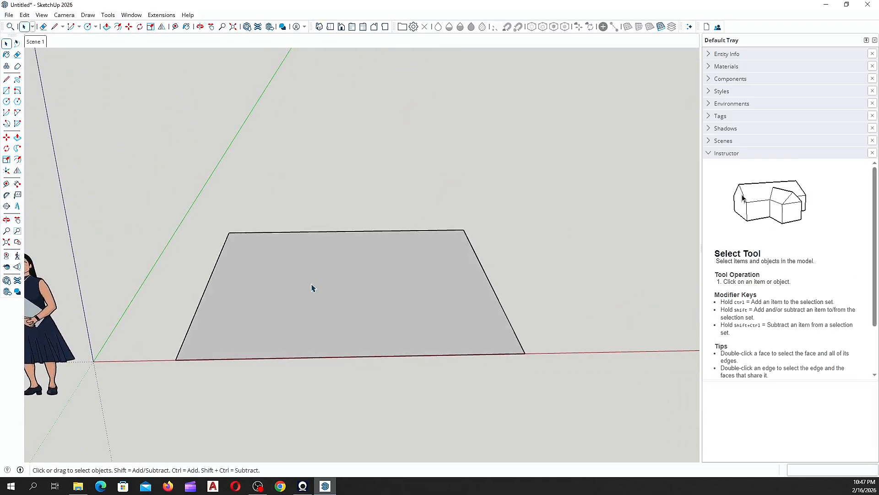
key("o")
left_click_drag(334, 242, 366, 247)
key("space")
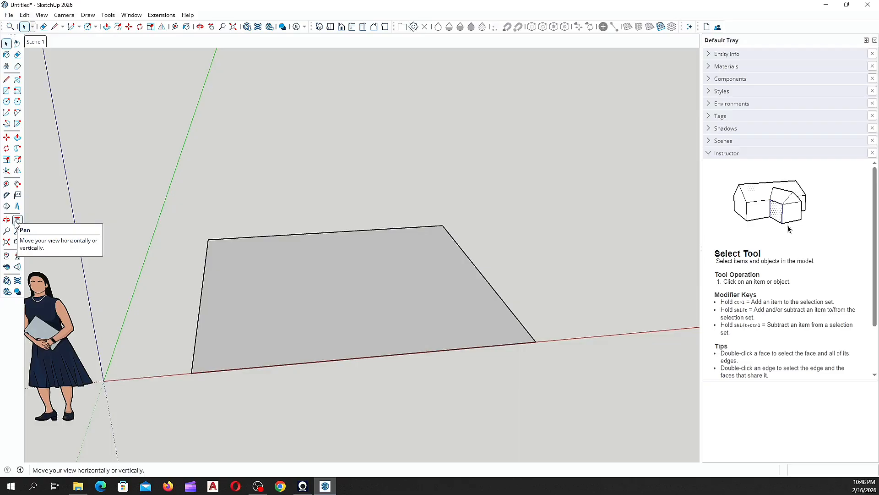
left_click(17, 220)
left_click_drag(352, 285, 332, 299)
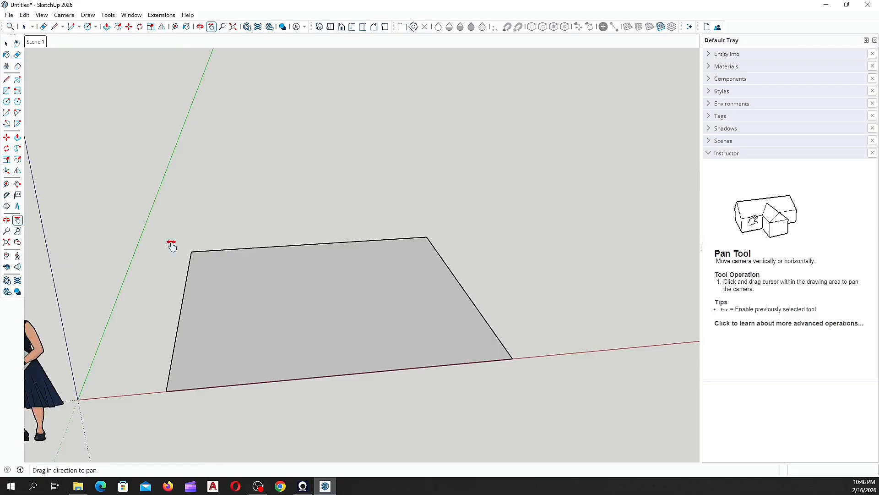
key("space")
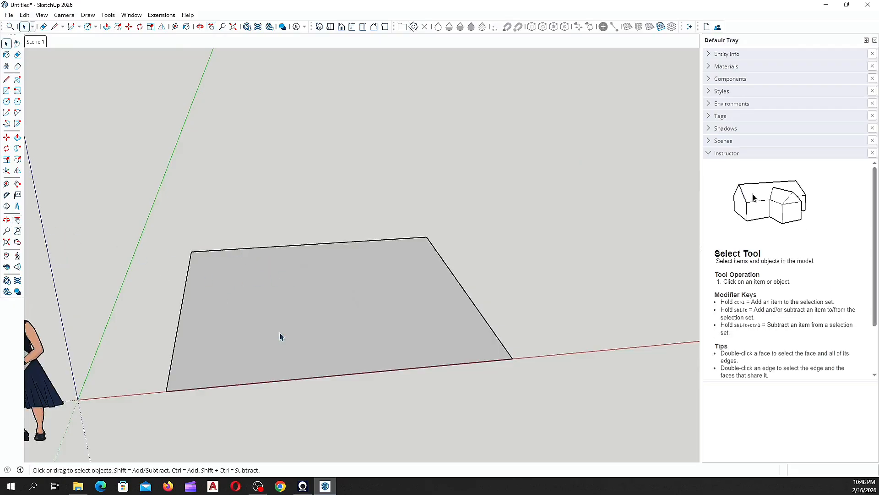
left_click_drag(332, 287, 290, 283)
key("space")
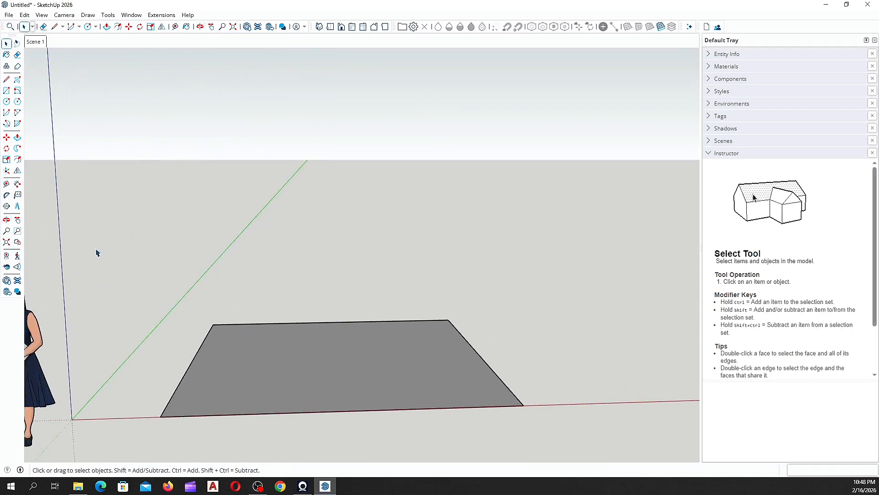
left_click(7, 231)
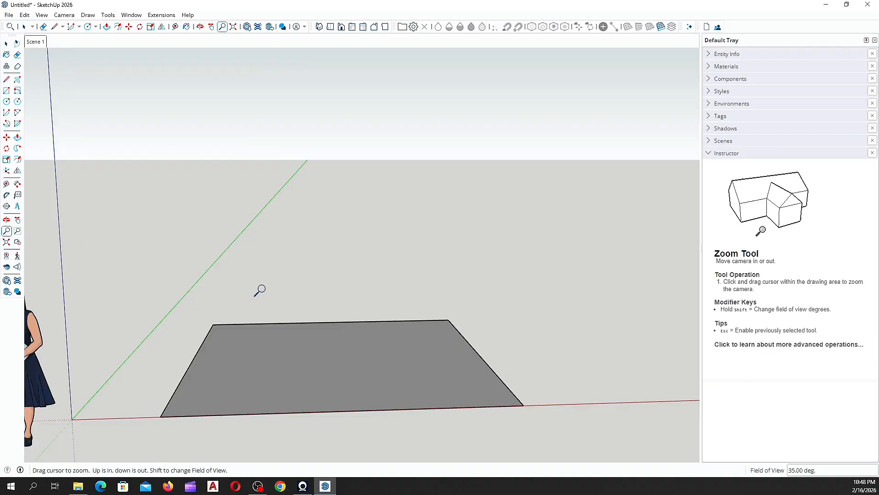
left_click_drag(256, 291, 270, 310)
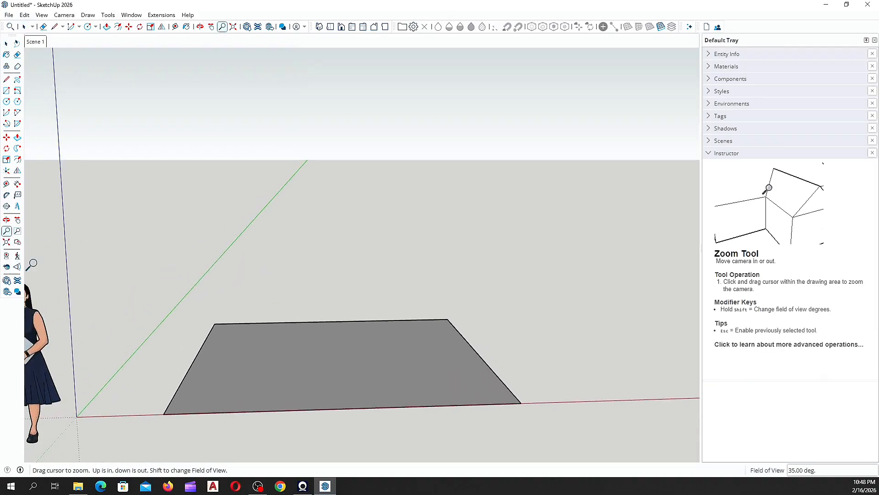
left_click(3, 232)
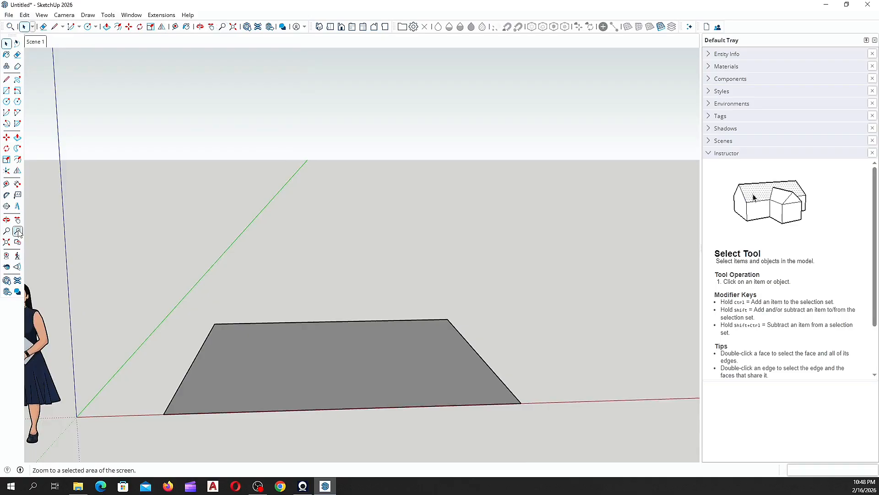
left_click(7, 230)
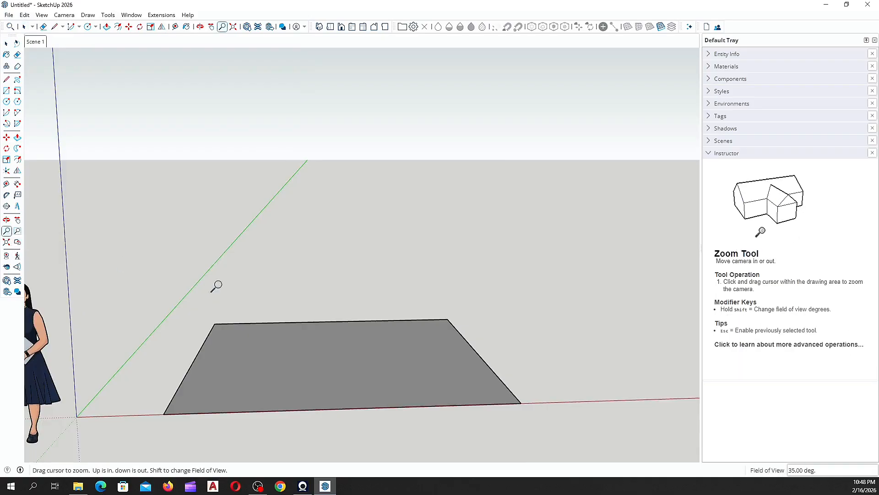
left_click_drag(216, 286, 323, 317)
scroll(286, 290, "down", 2)
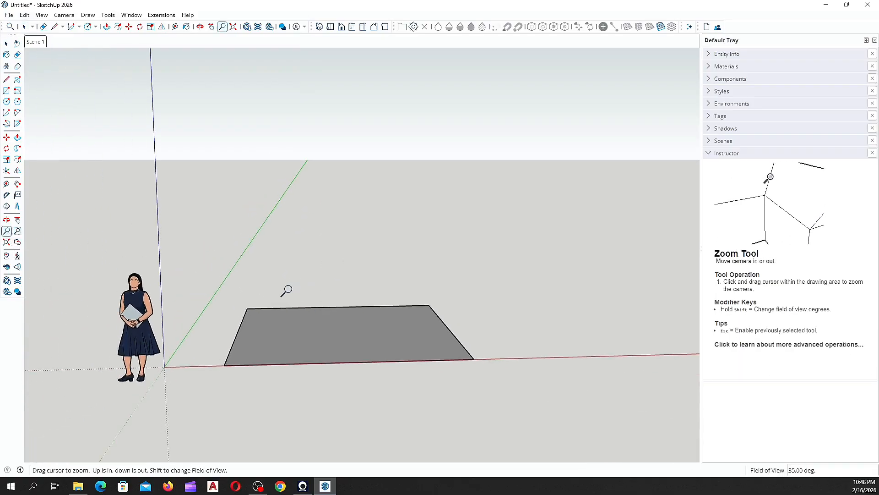
key("space")
scroll(287, 283, "up", 3)
scroll(287, 283, "down", 6)
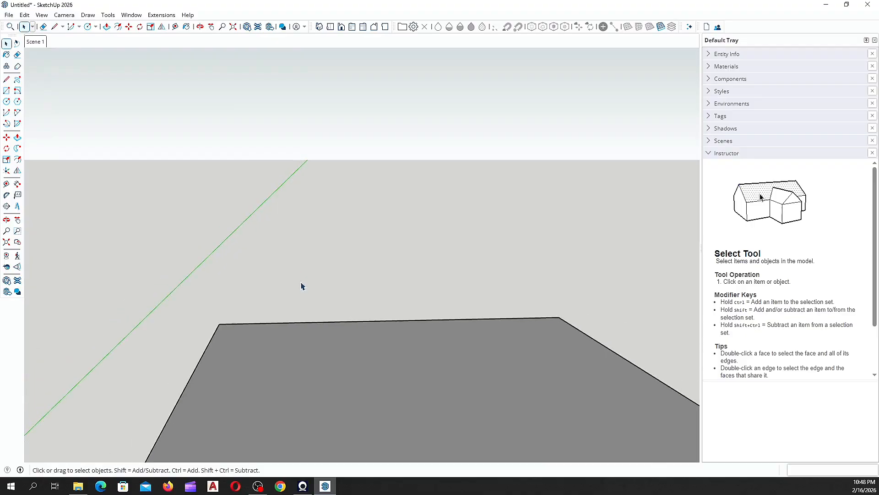
scroll(187, 392, "up", 6)
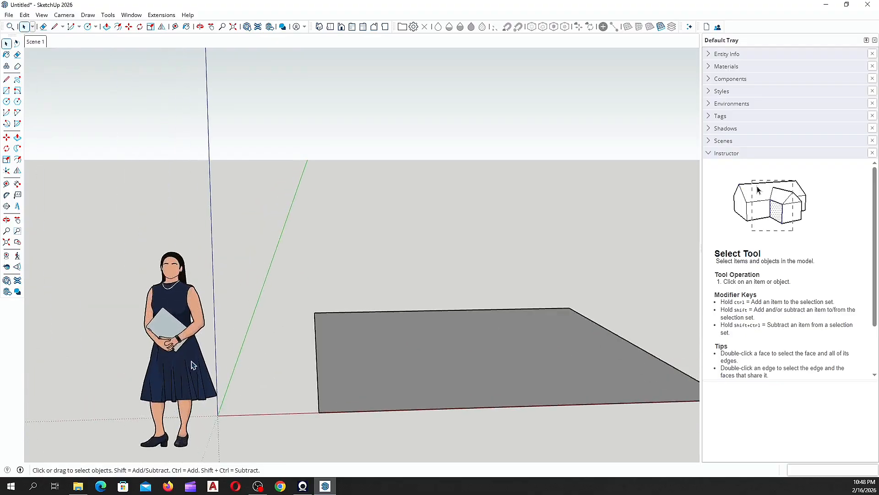
scroll(106, 348, "up", 1)
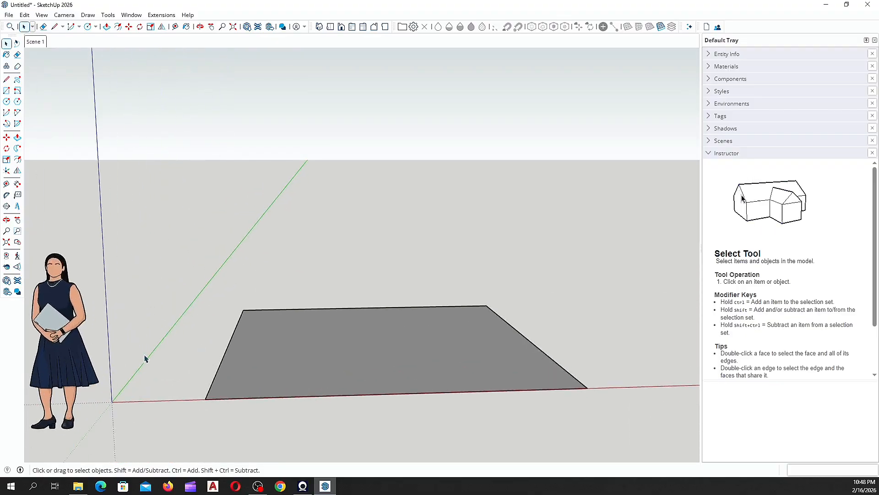
left_click(6, 243)
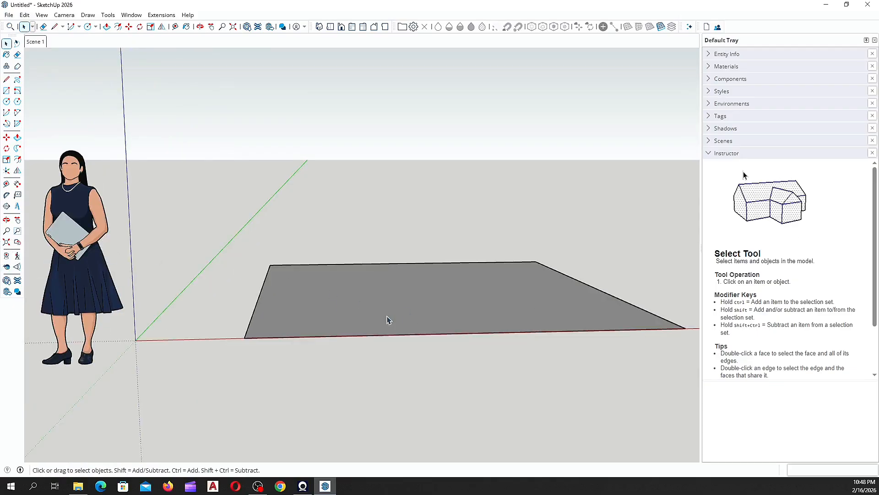
scroll(225, 301, "up", 6)
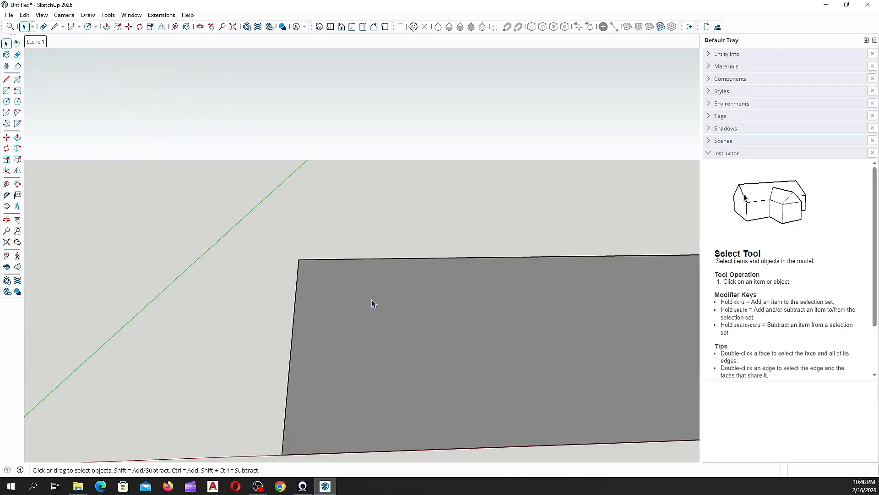
scroll(411, 329, "down", 3)
scroll(176, 147, "up", 6)
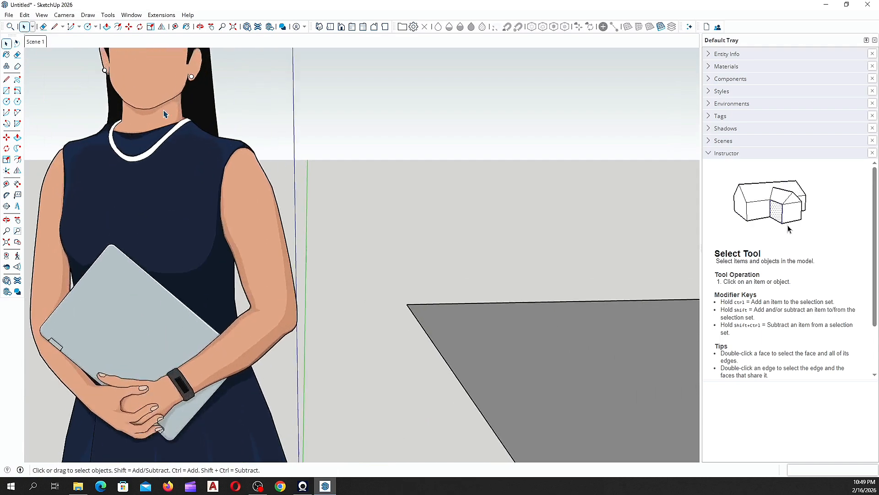
scroll(176, 147, "up", 6)
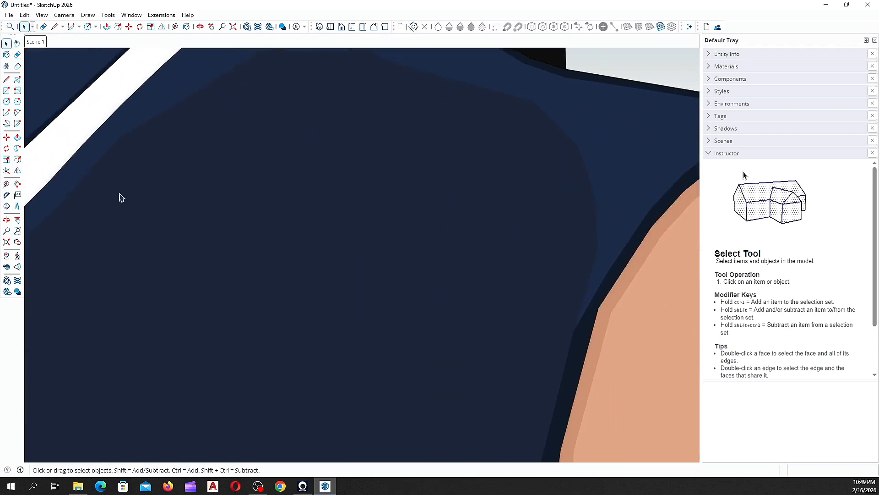
scroll(91, 206, "up", 2)
middle_click_drag(57, 204, 195, 208)
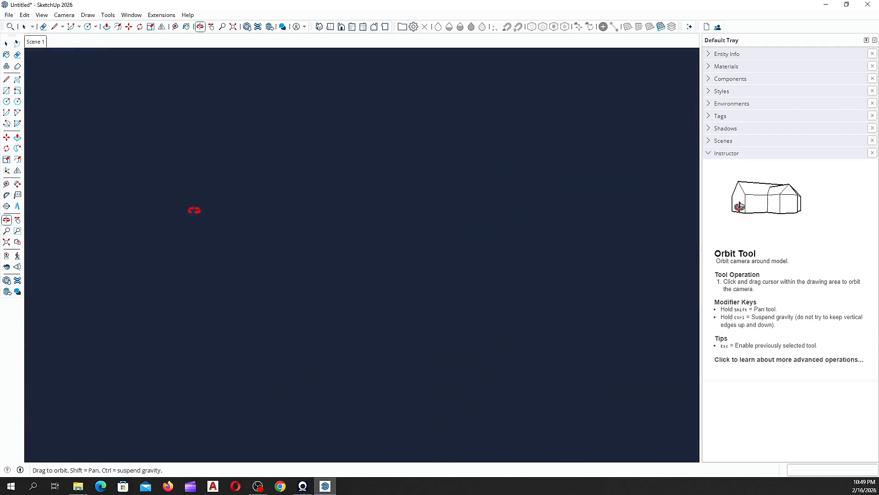
left_click(7, 242)
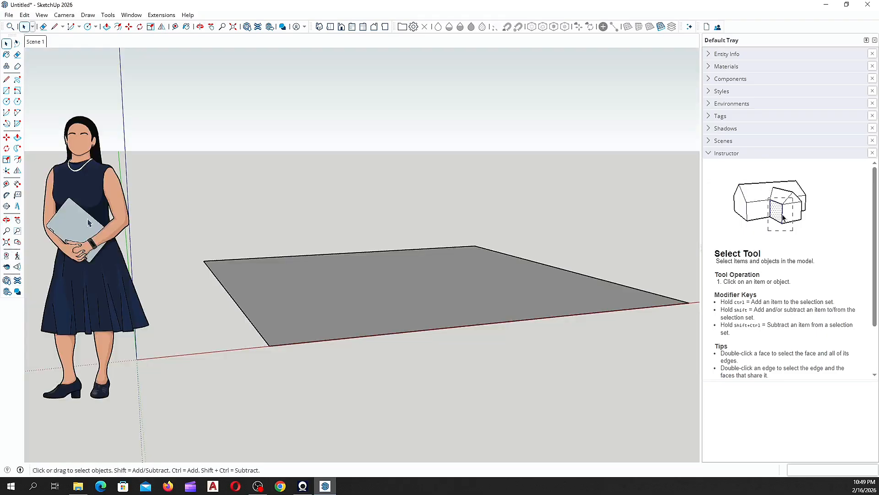
scroll(238, 232, "down", 2)
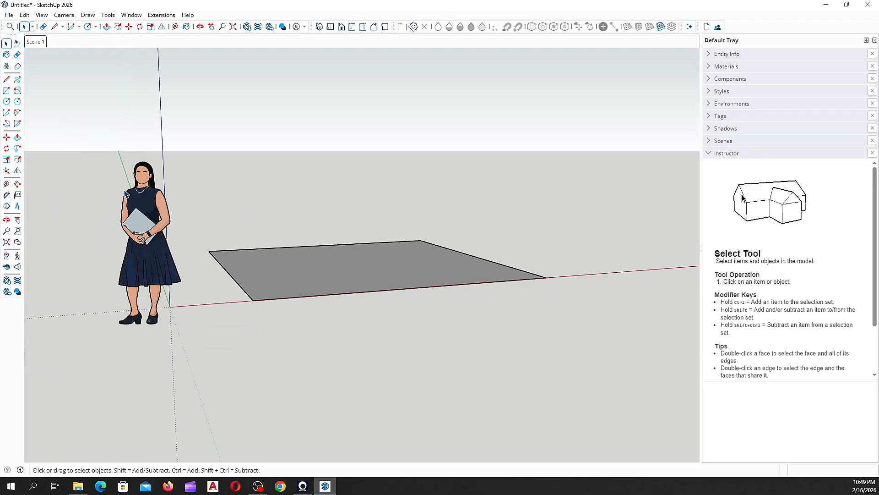
scroll(129, 202, "up", 1)
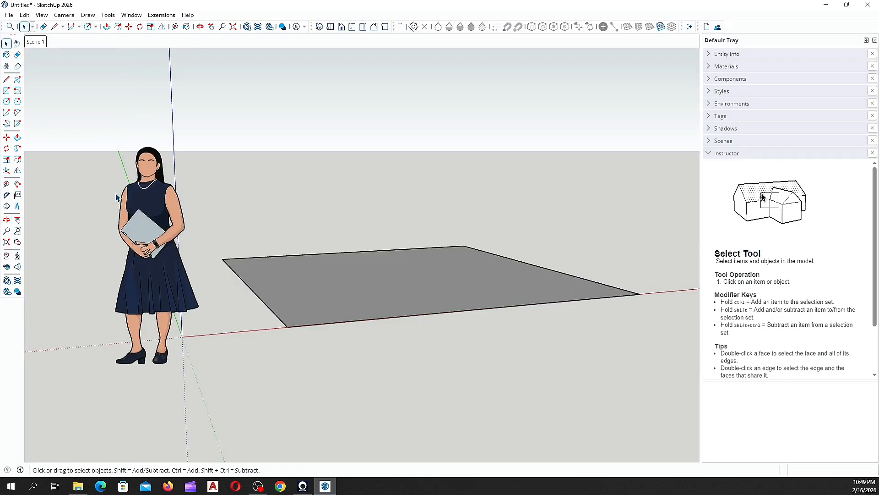
scroll(188, 255, "down", 3)
middle_click_drag(128, 257, 113, 265)
scroll(199, 252, "up", 3)
middle_click_drag(250, 278, 265, 359)
scroll(265, 359, "down", 3)
scroll(339, 303, "up", 5)
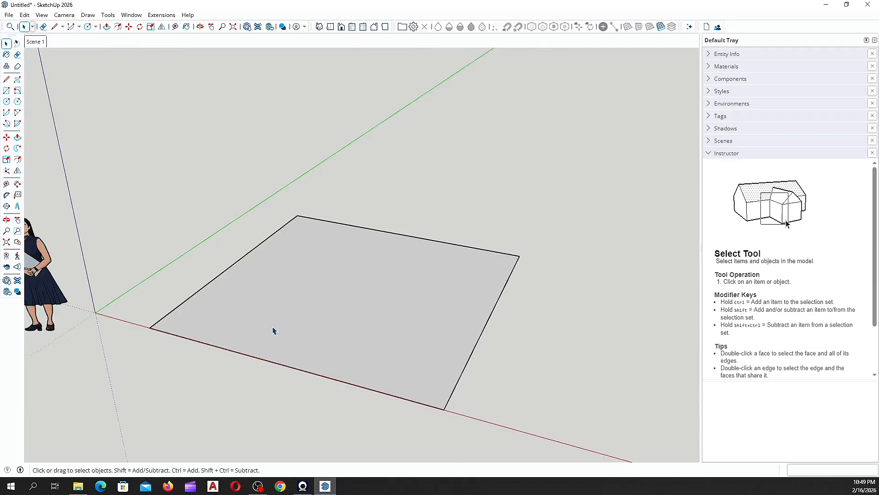
middle_click_drag(328, 327, 154, 314)
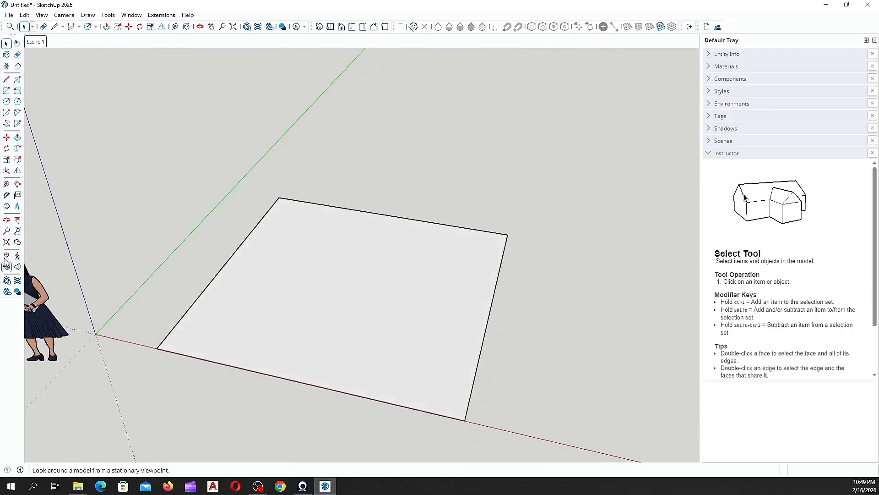
Step: Place a guide 1000 mm in from the square's left edge and a second guide off its top edge
left_click(6, 184)
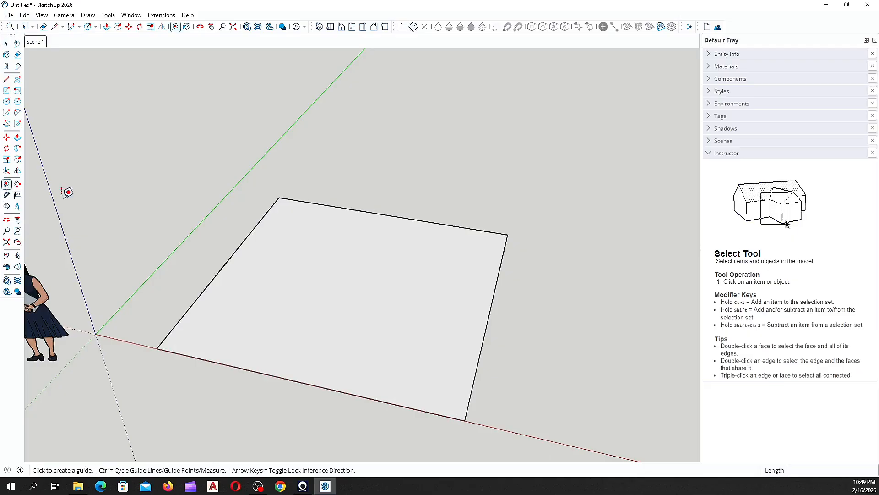
left_click(245, 238)
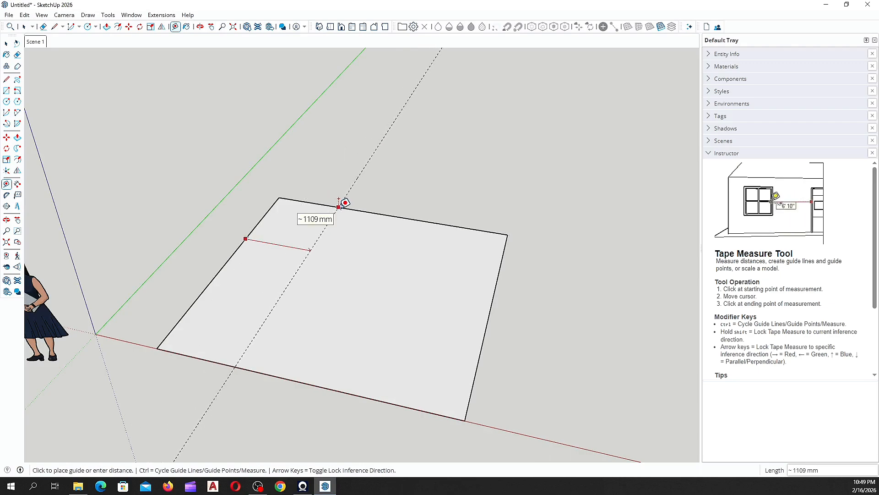
type("1000")
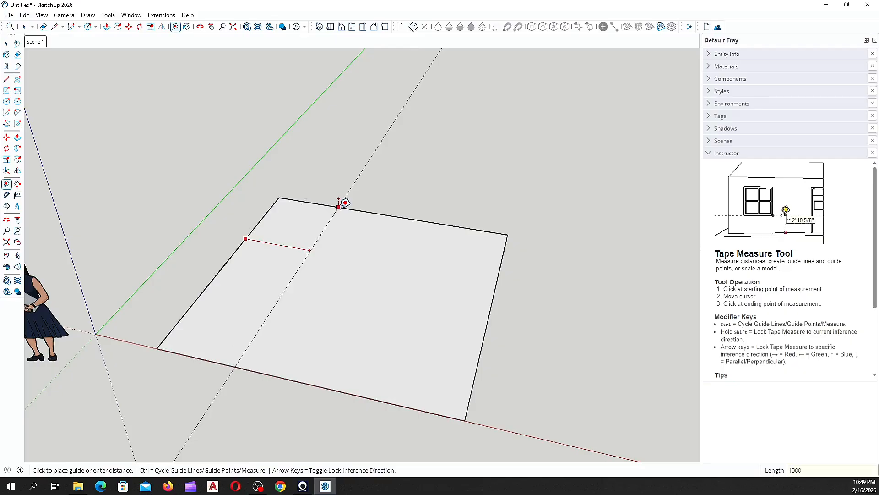
key("Return")
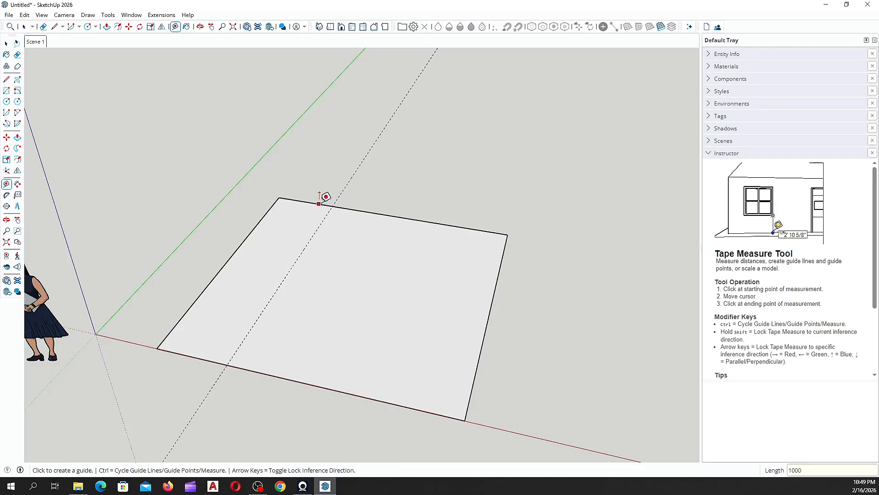
left_click(319, 204)
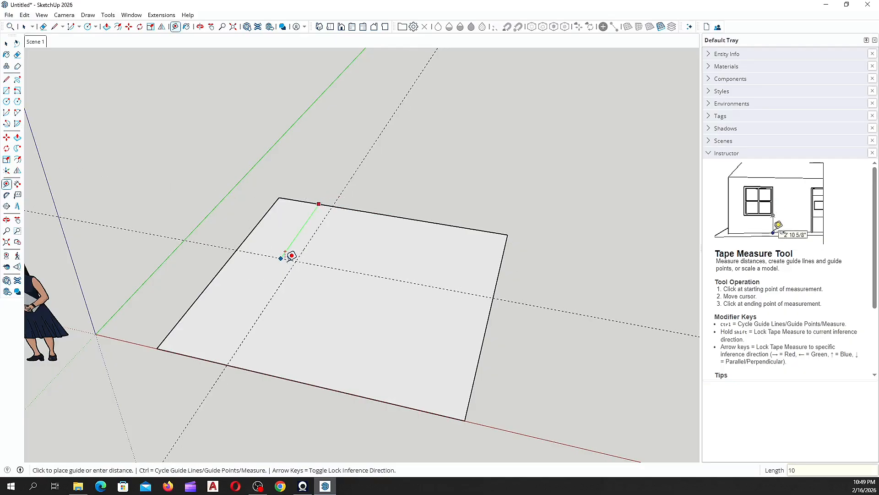
left_click(270, 229)
middle_click_drag(344, 275, 359, 422)
scroll(296, 219, "down", 3)
scroll(276, 183, "up", 6)
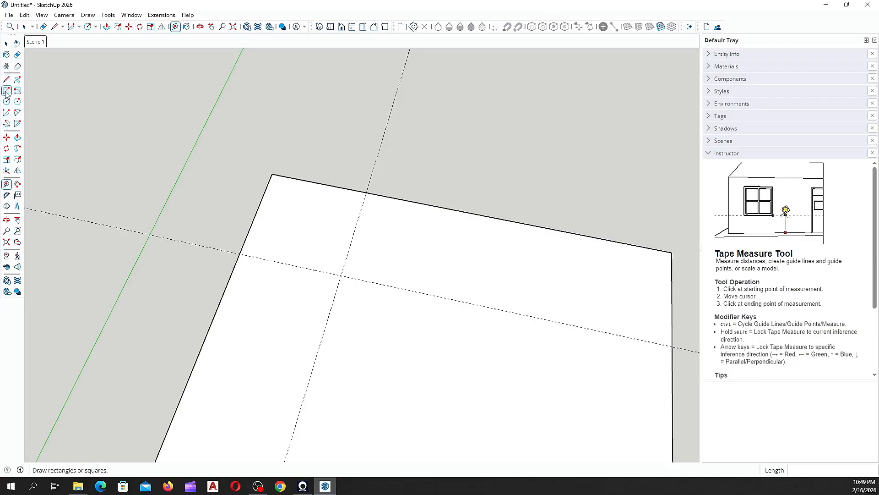
Step: Draw a 4000,4000 mm rectangle from a corner point on the red axis
left_click(6, 91)
scroll(141, 148, "down", 3)
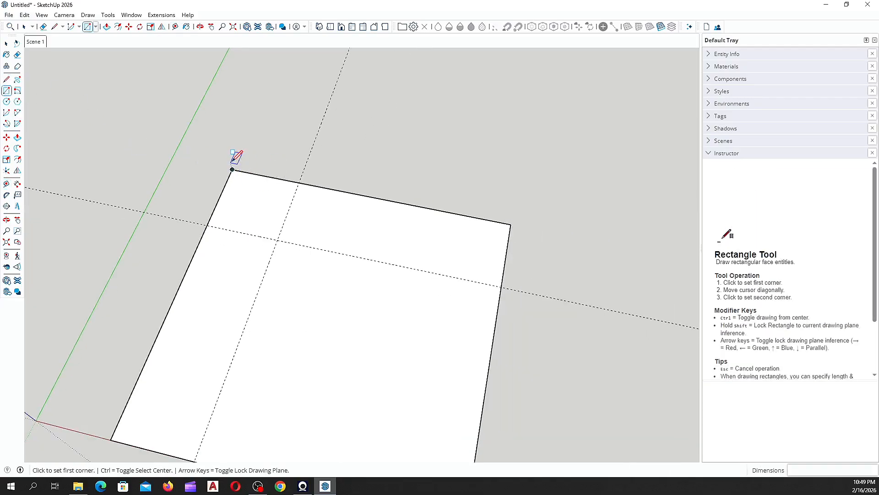
scroll(235, 160, "down", 3)
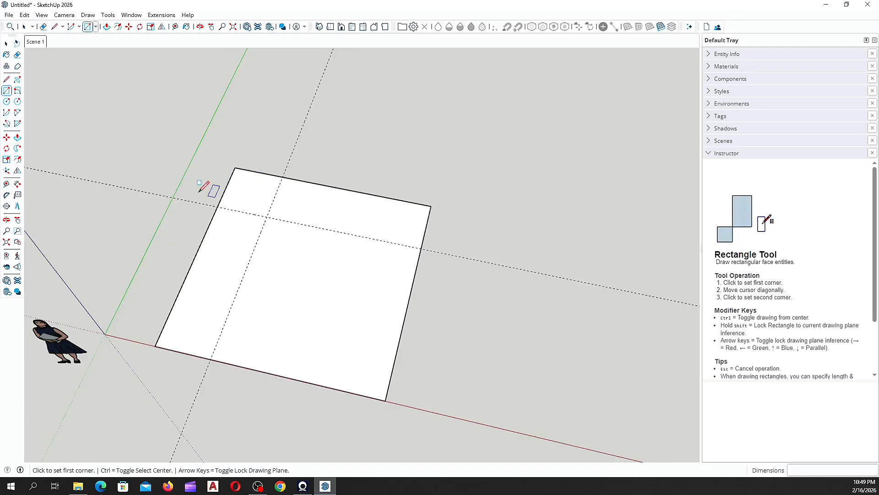
scroll(200, 190, "down", 3)
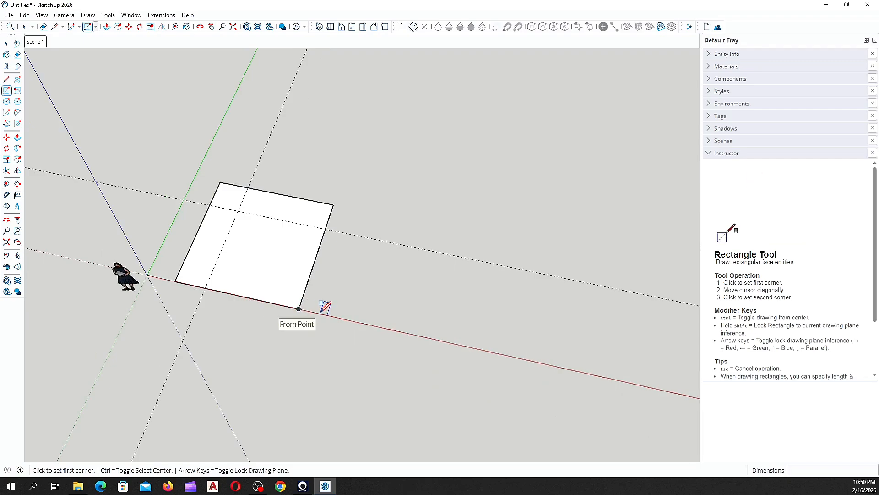
left_click(347, 319)
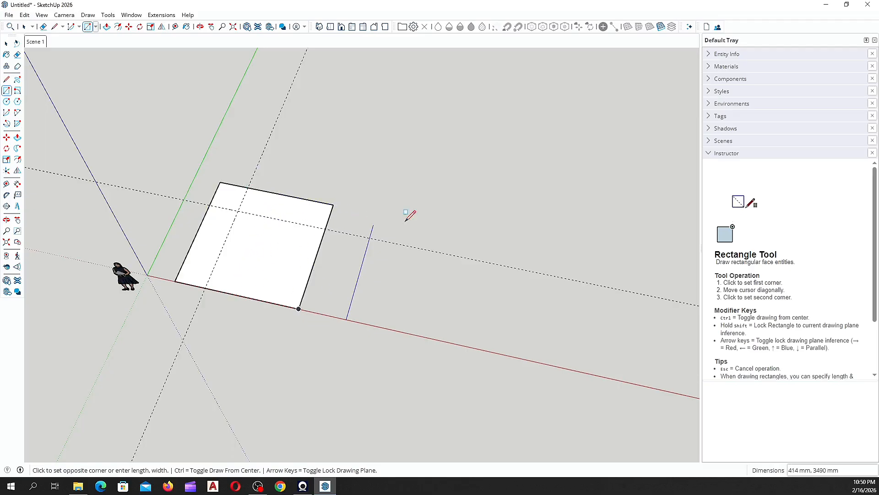
type("4")
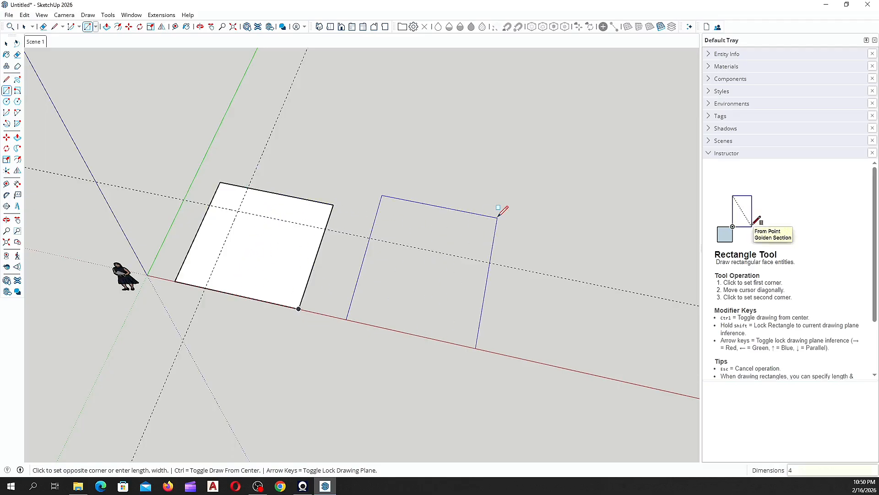
type("000")
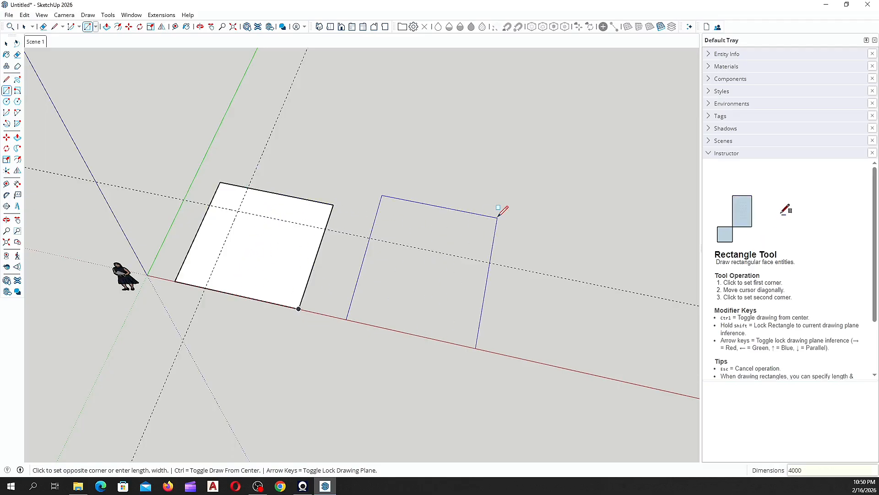
type(",")
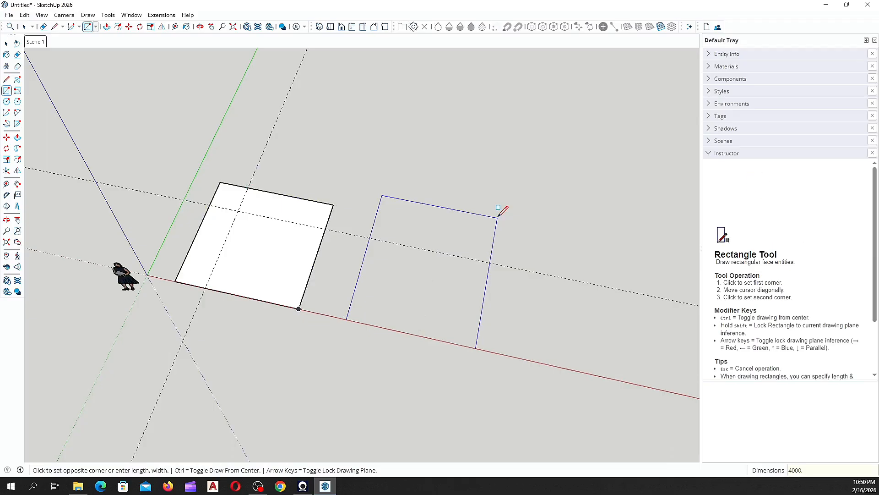
type("400")
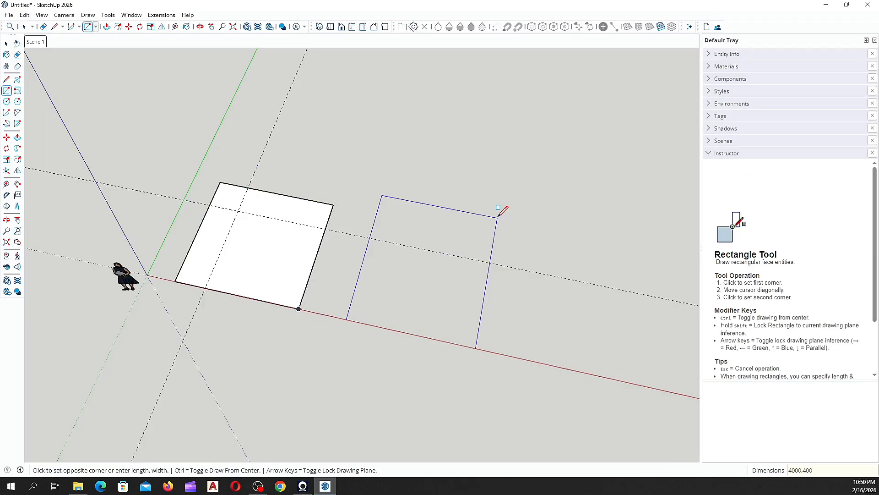
type("0")
key("Return")
Step: Return to Select and orbit around to view both squares together
scroll(397, 227, "up", 1)
middle_click_drag(397, 227, 464, 278)
key("space")
scroll(337, 272, "up", 4)
middle_click_drag(337, 271, 293, 293)
scroll(453, 255, "down", 3)
scroll(441, 247, "up", 2)
scroll(355, 260, "up", 1)
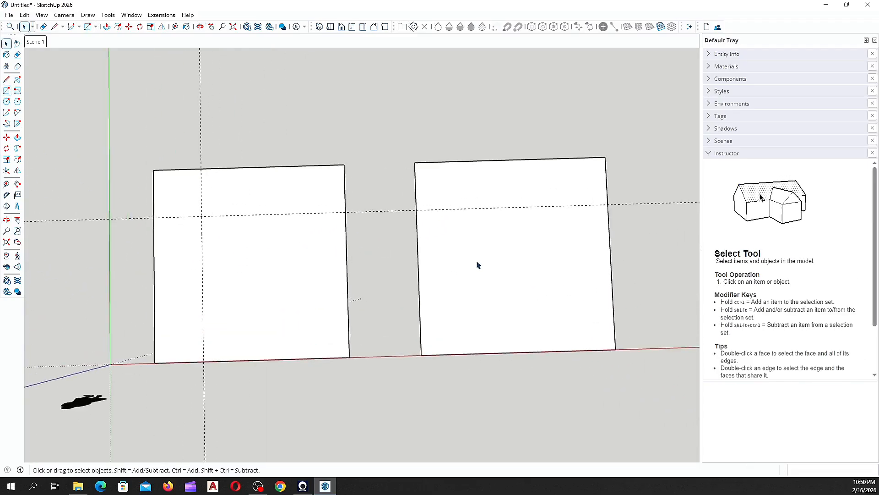
scroll(444, 261, "down", 2)
scroll(239, 248, "up", 4)
middle_click_drag(293, 256, 246, 288)
scroll(495, 239, "down", 1)
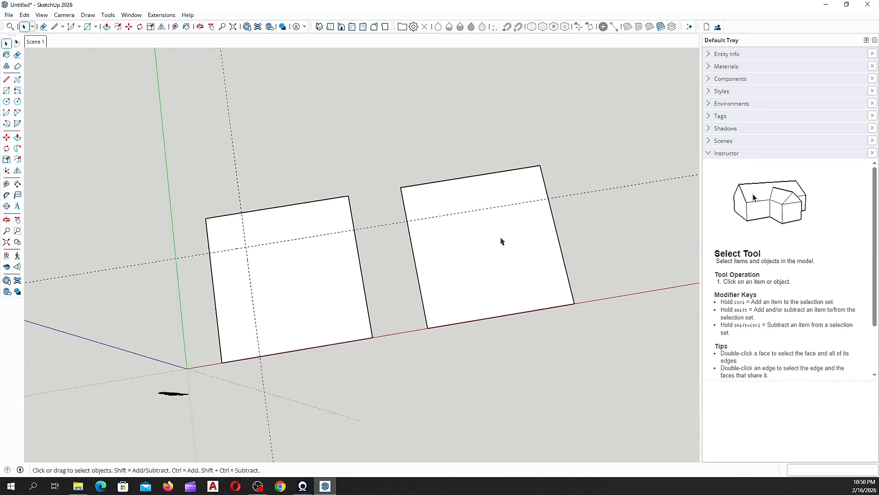
scroll(280, 265, "up", 2)
middle_click_drag(281, 265, 230, 257)
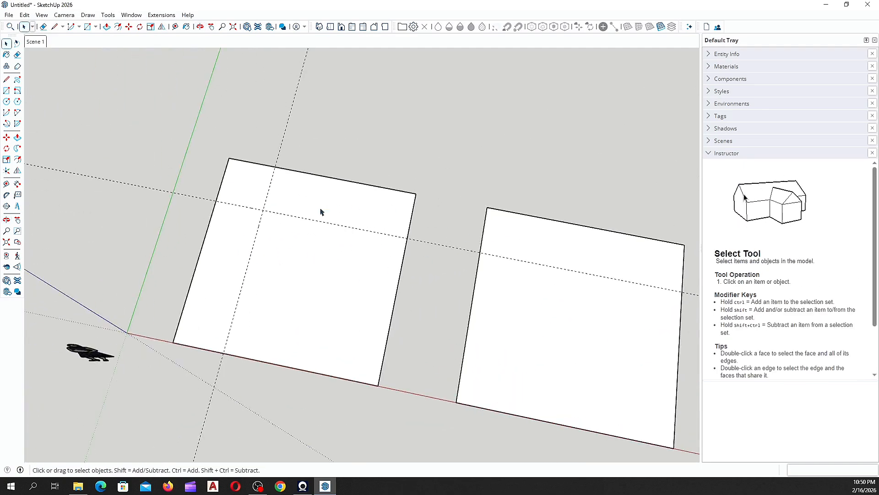
scroll(271, 232, "down", 1)
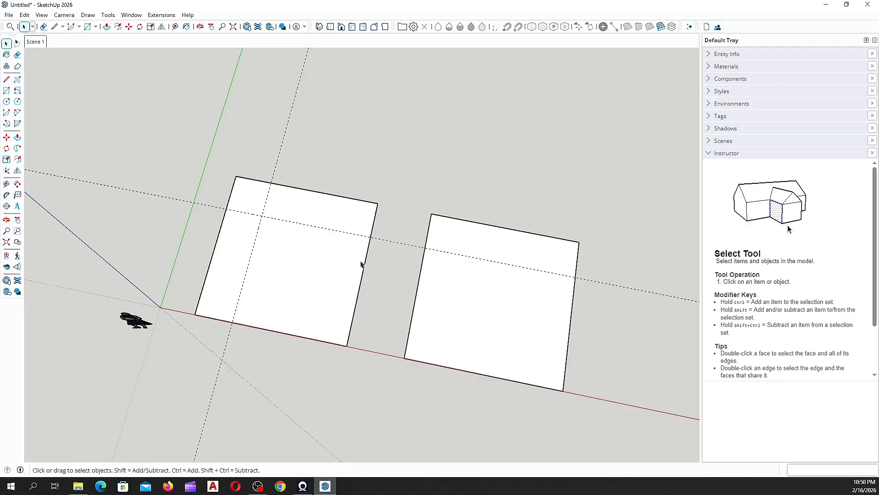
middle_click_drag(266, 222, 141, 197)
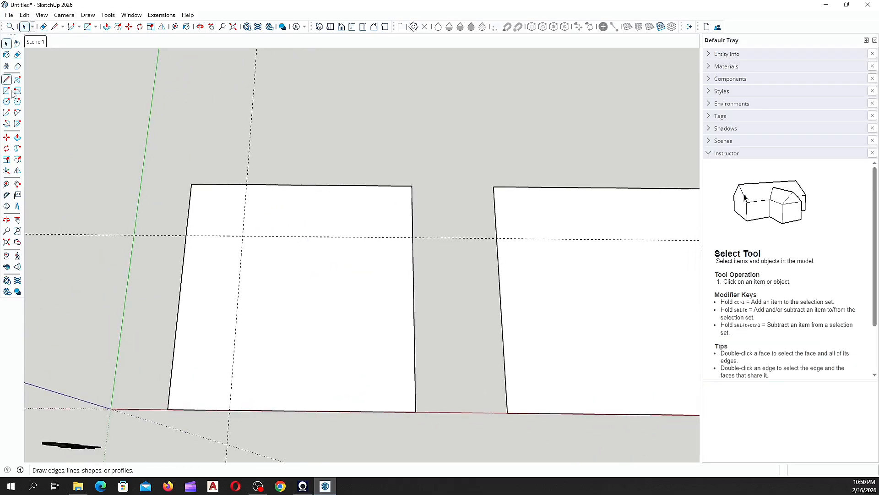
scroll(224, 208, "up", 3)
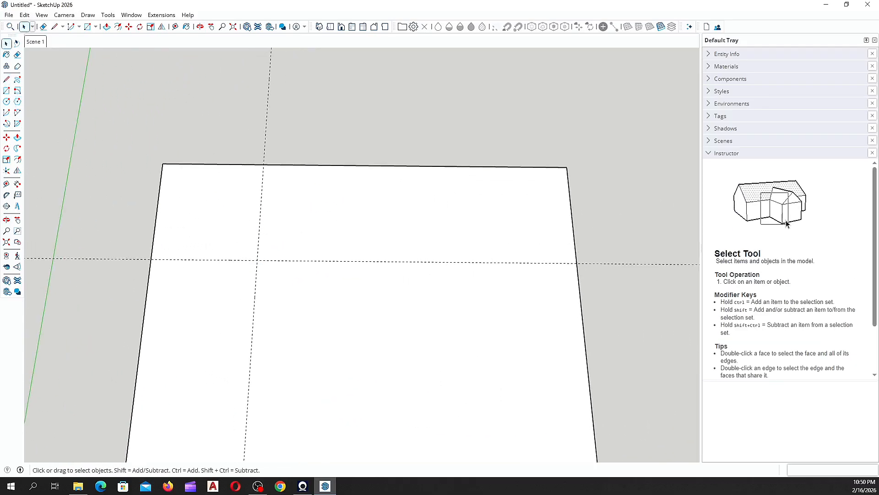
Step: Try a small rectangle in the left square's top-left corner at the guide, then return to Select
left_click(6, 91)
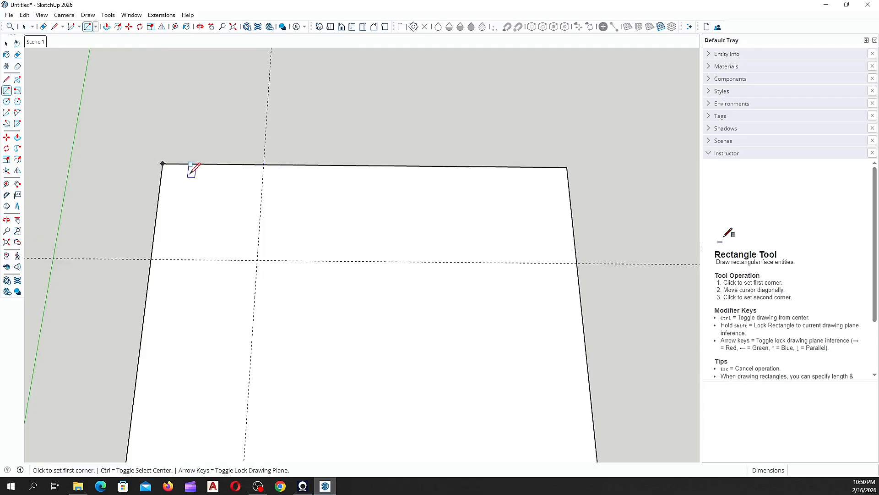
left_click(265, 164)
left_click(154, 258)
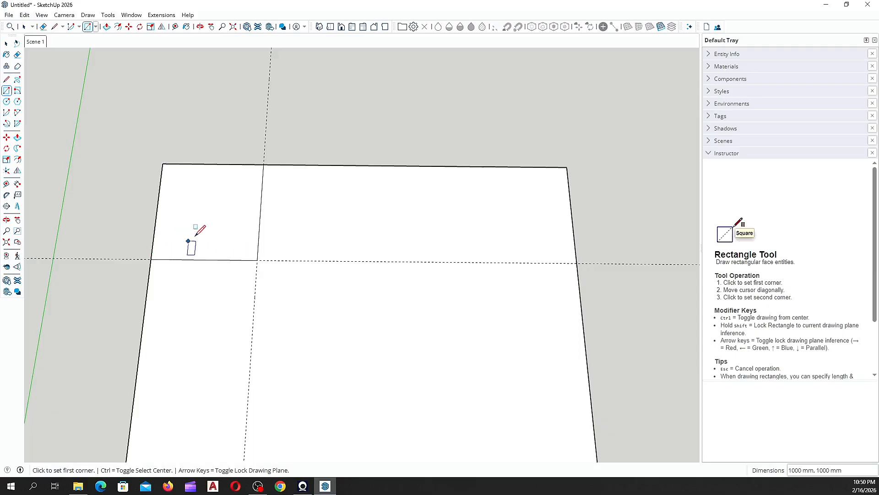
scroll(241, 237, "down", 2)
scroll(241, 236, "down", 2)
scroll(278, 249, "up", 4)
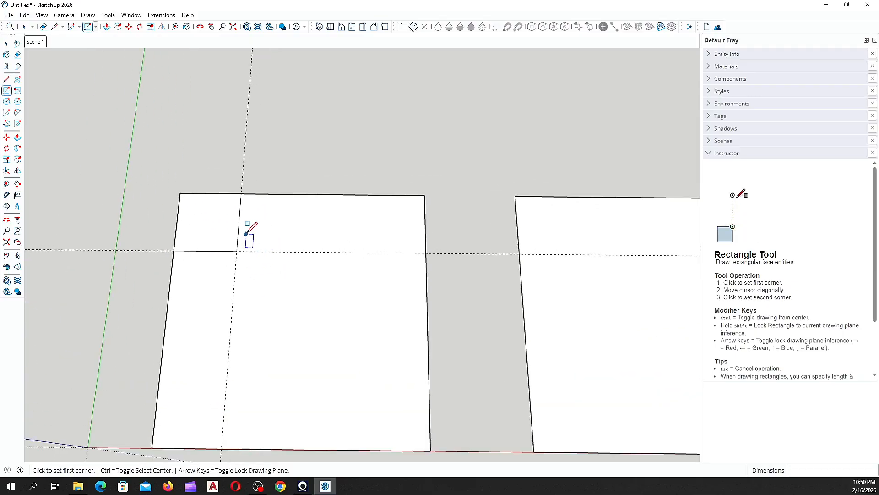
scroll(230, 226, "up", 2)
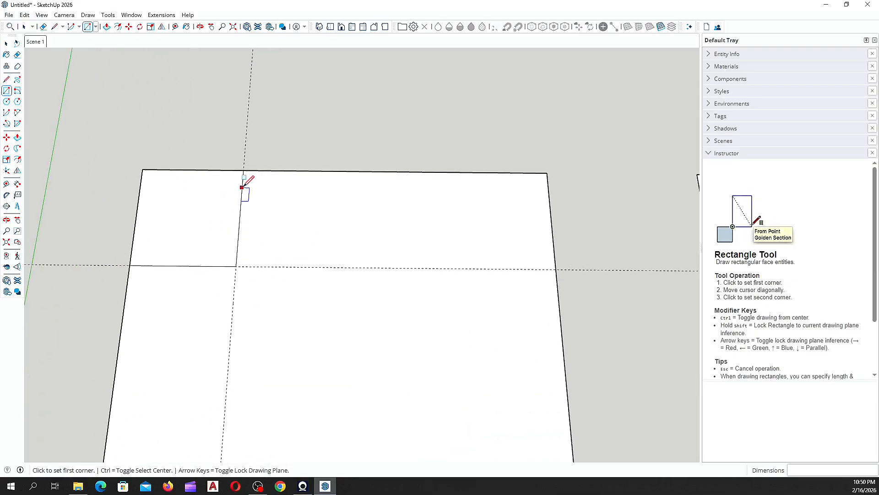
key("space")
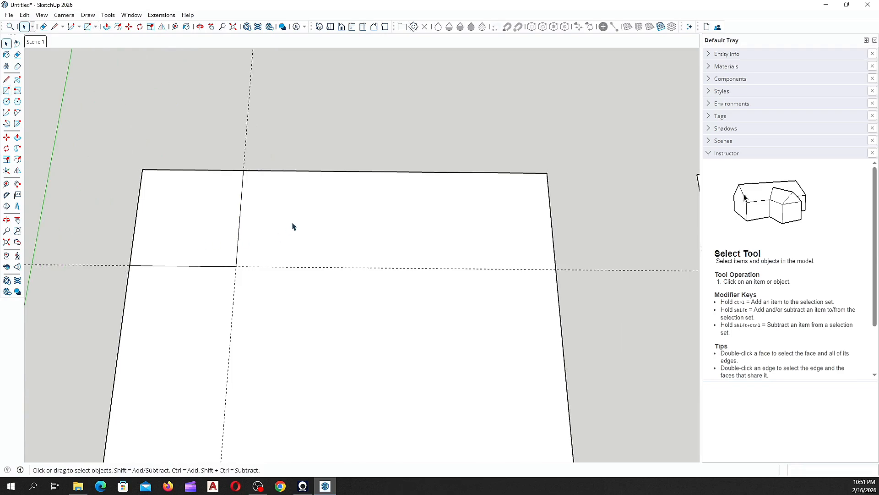
scroll(239, 191, "down", 3)
scroll(218, 218, "up", 4)
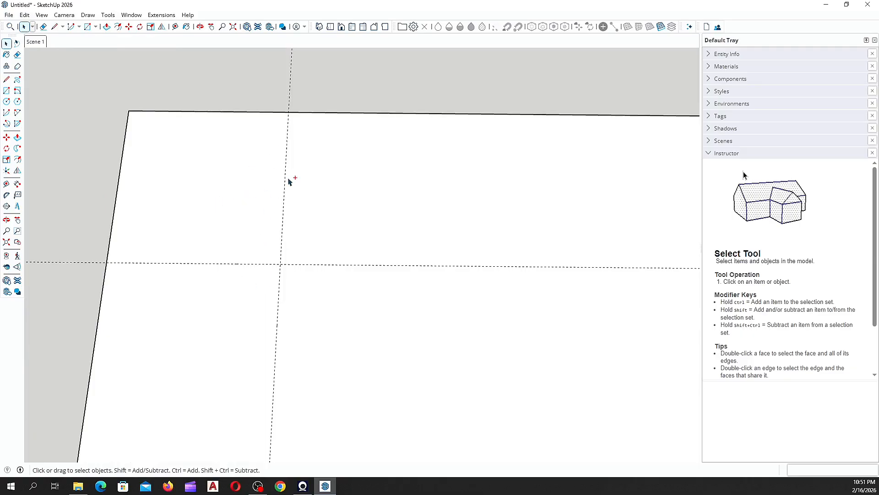
scroll(261, 247, "down", 5)
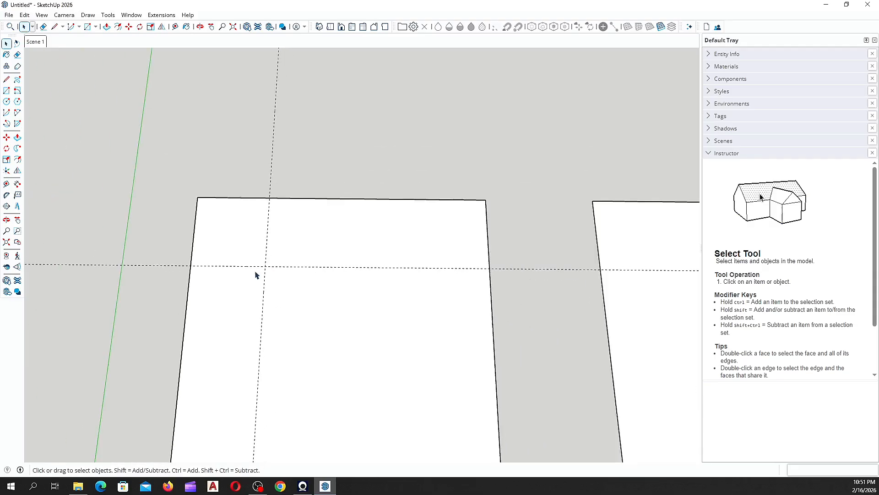
Step: Erase the vertical and horizontal guide lines and the left square's top edge
left_click(18, 55)
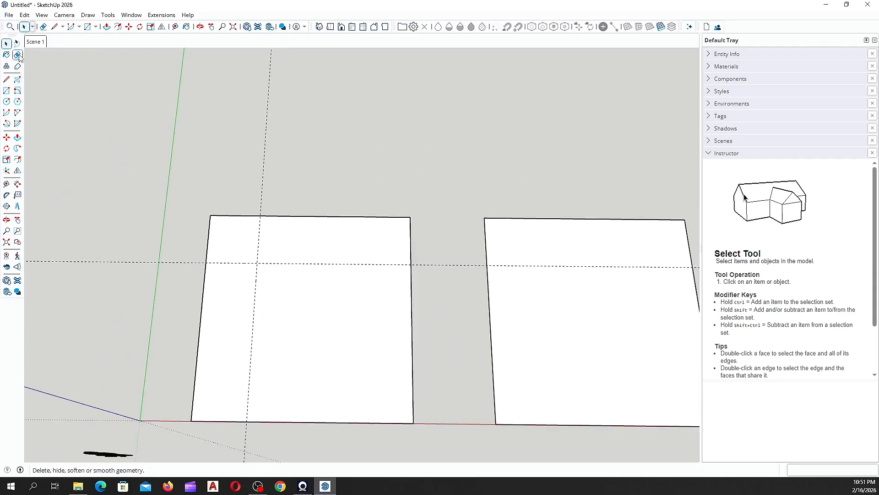
left_click(262, 175)
left_click(184, 263)
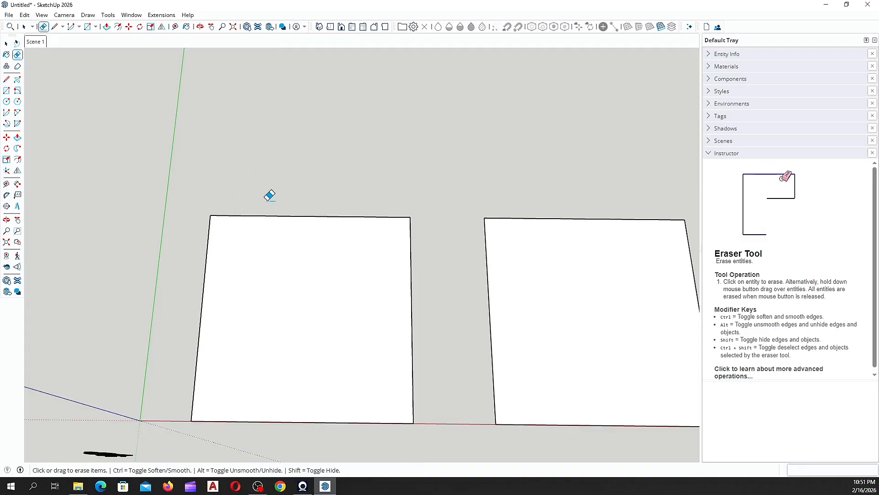
left_click(294, 216)
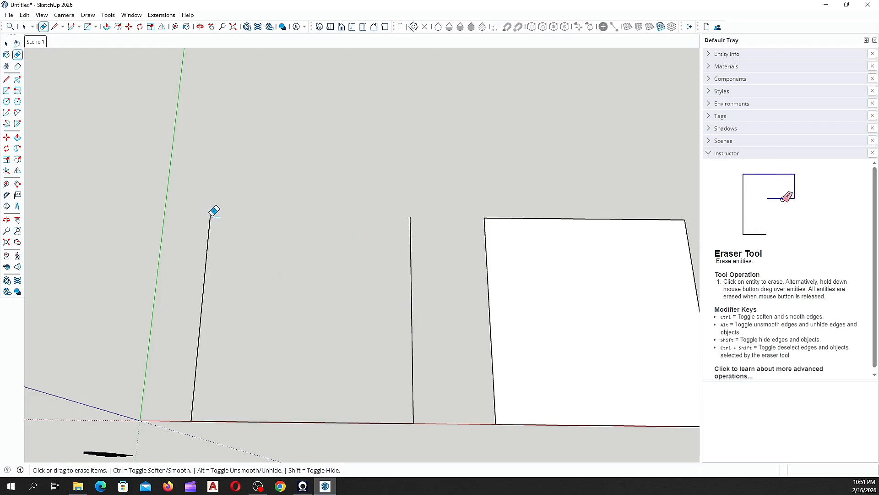
Step: Redraw the left square's top edge between its side edges' top endpoints, refilling the face
left_click(7, 79)
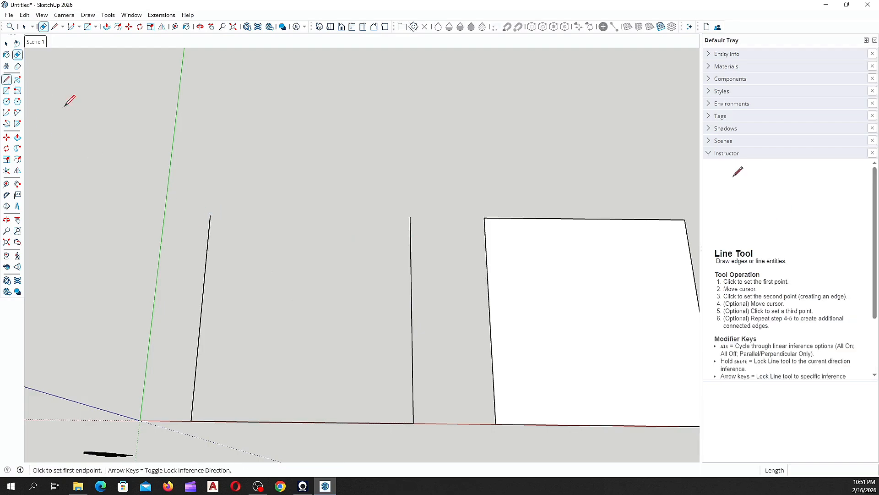
left_click(210, 215)
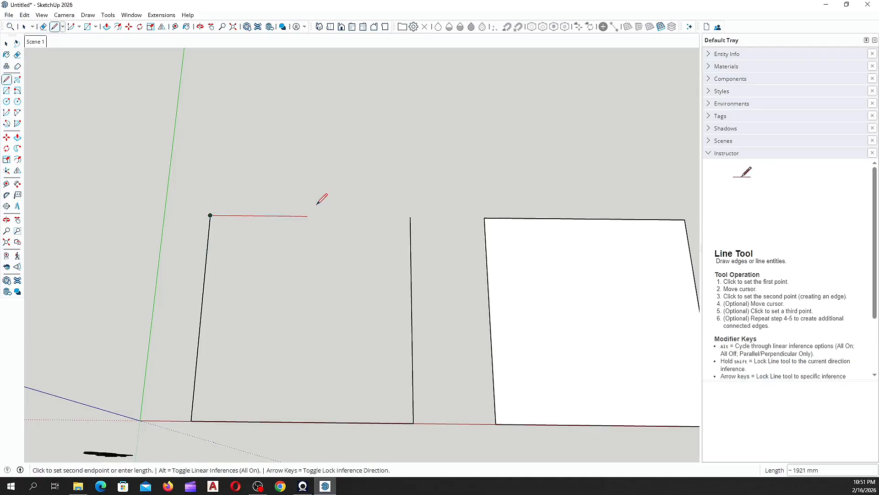
left_click(410, 217)
key("space")
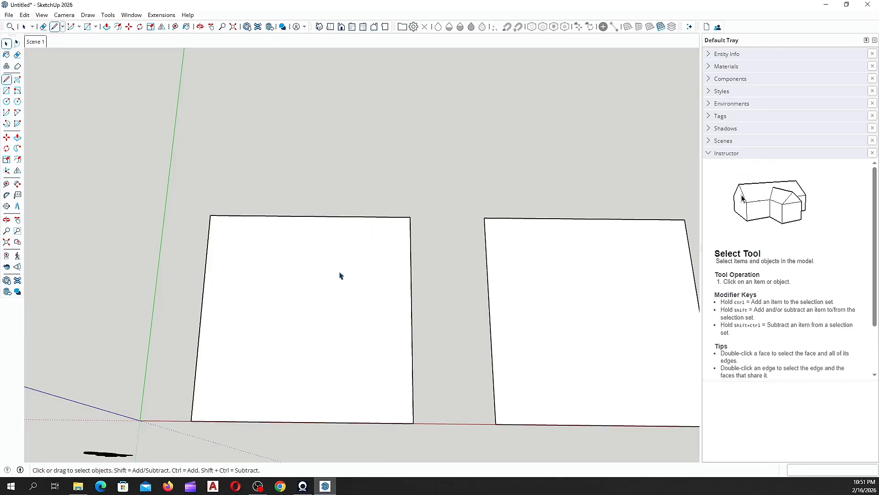
left_click(322, 272)
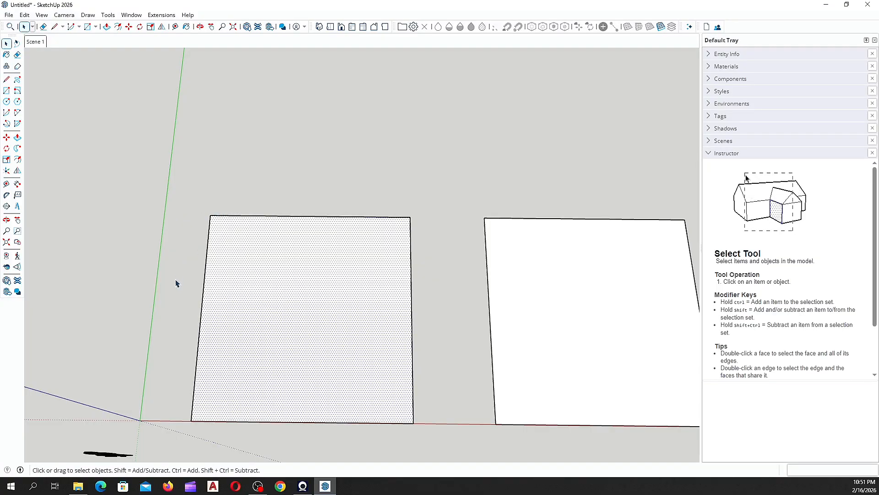
Step: Clear the selection, orbit to look down on the squares, and pick Push/Pull
middle_click_drag(175, 283, 185, 269)
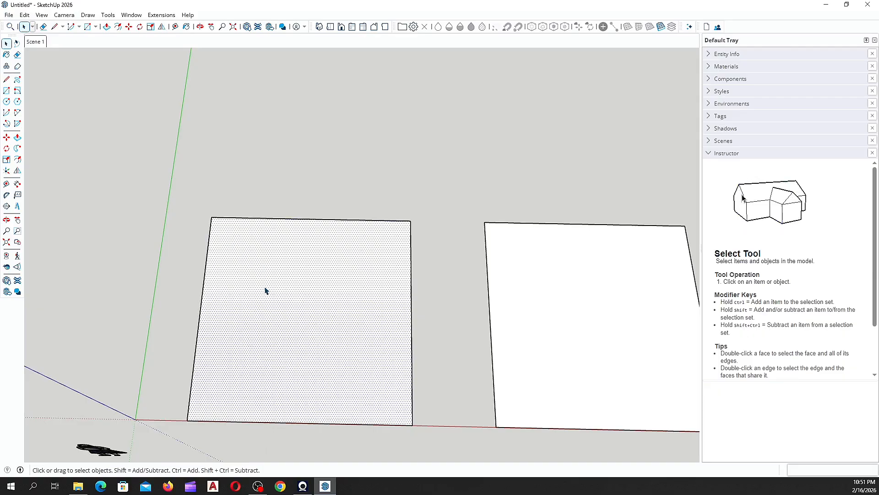
left_click(210, 202)
scroll(175, 288, "down", 2)
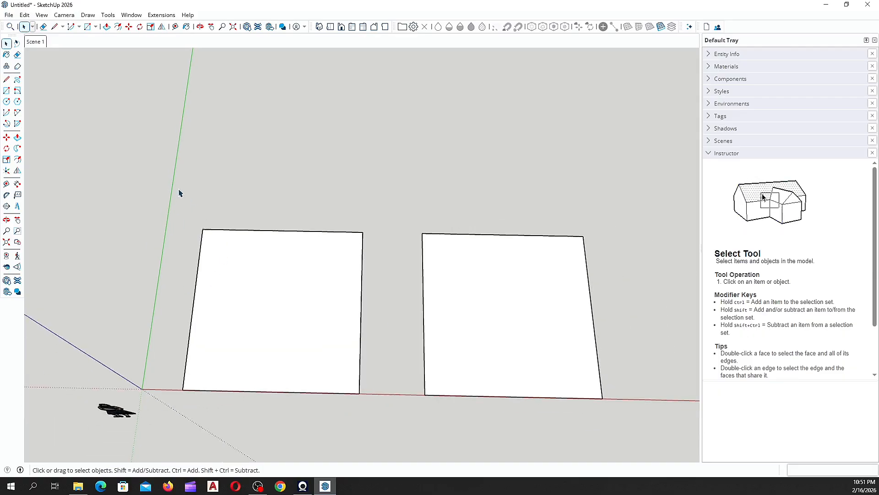
middle_click_drag(179, 192, 57, 133)
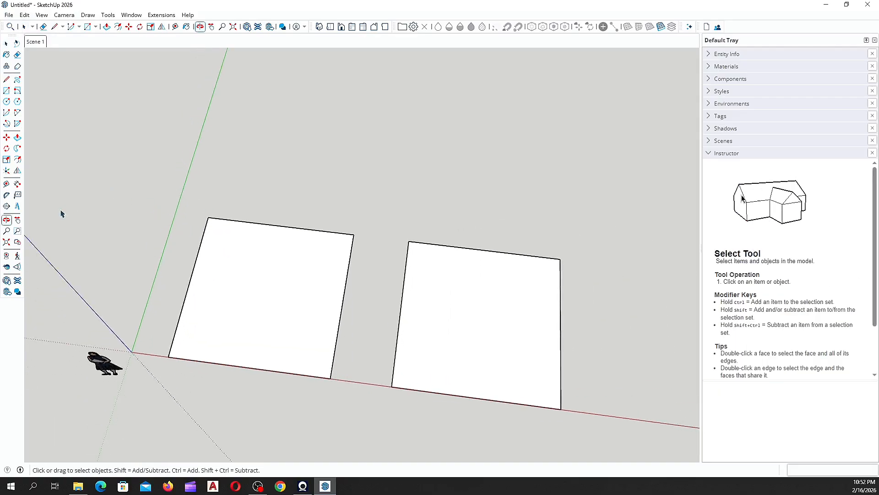
left_click(17, 138)
middle_click_drag(294, 249, 198, 227)
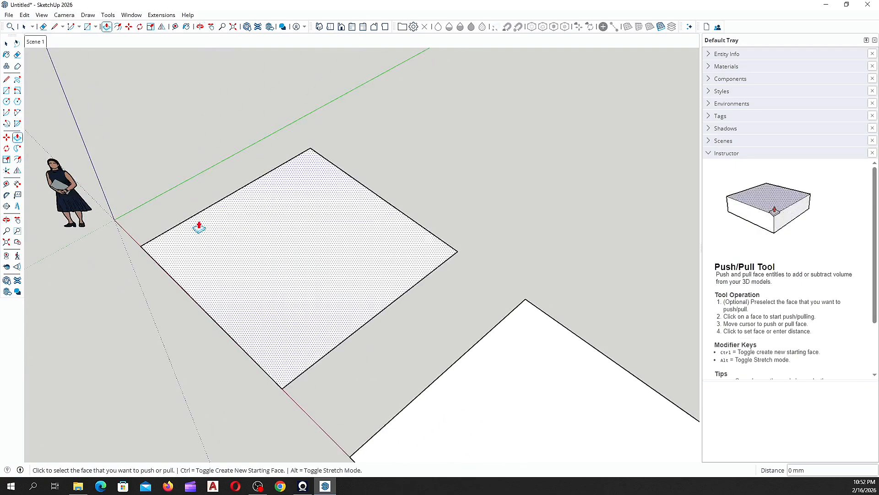
Step: Push/pull the left face up into a 3000 mm tall box, undoing two 300 mm attempts
scroll(215, 243, "up", 3)
left_click(237, 285)
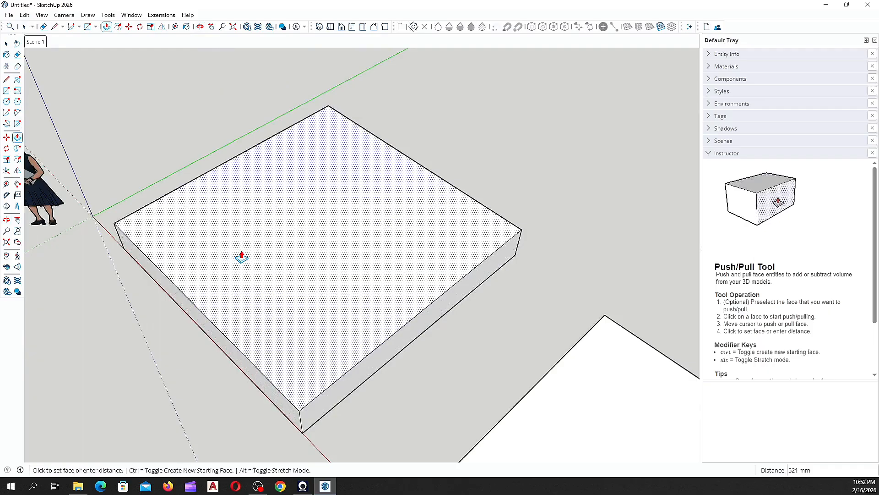
key("Return")
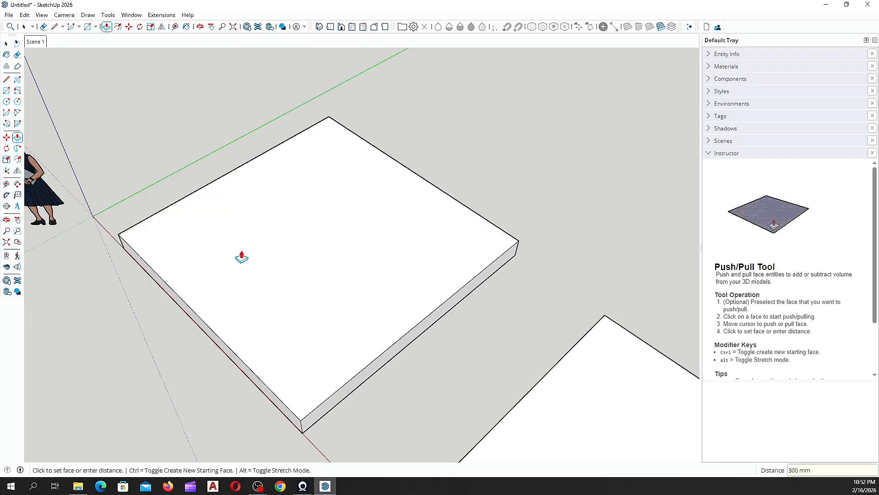
key("ctrl+z")
left_click(241, 258)
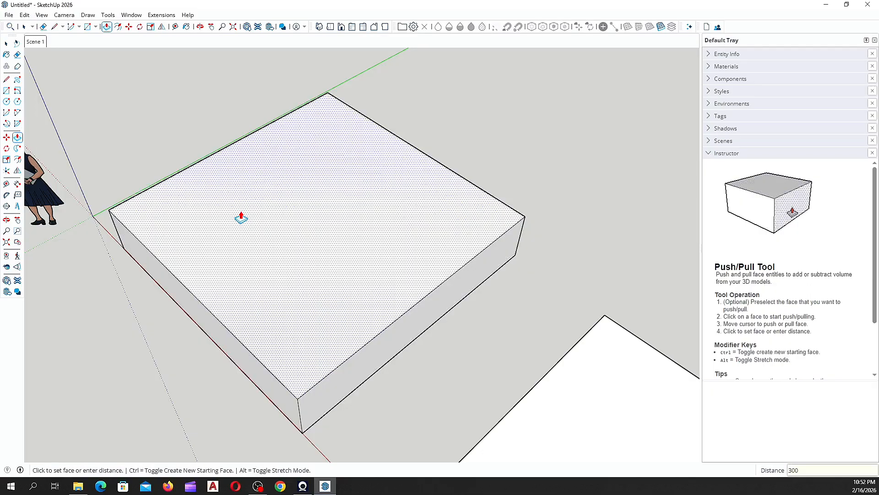
key("Return")
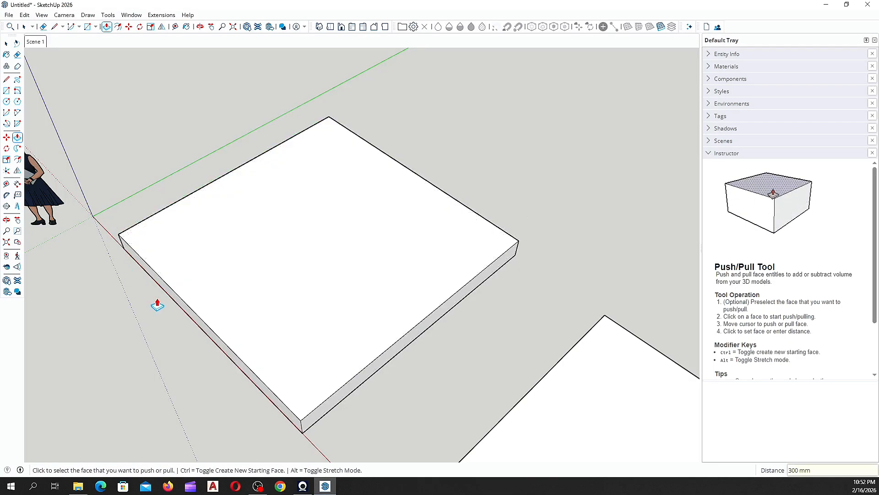
key("ctrl+z")
left_click(204, 298)
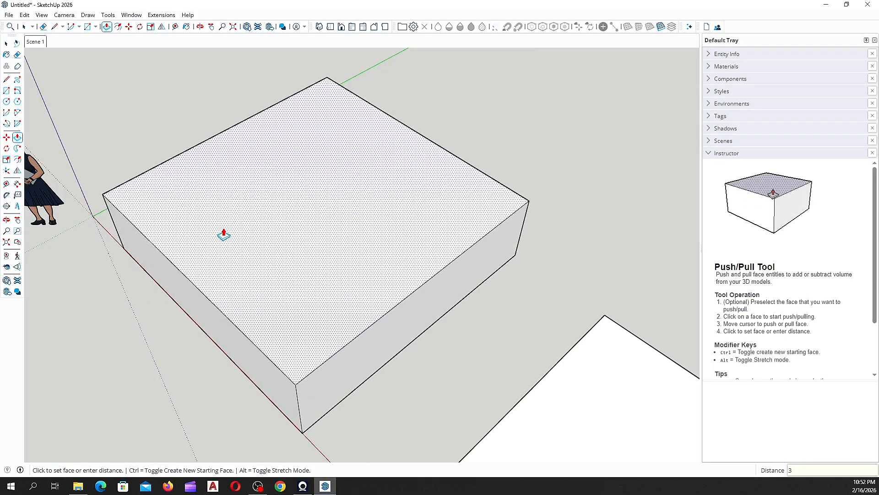
key("Return")
Step: Orbit around the new box to bring its right side into view
middle_click_drag(223, 232, 396, 64)
scroll(294, 246, "down", 5)
middle_click_drag(274, 233, 126, 243)
scroll(327, 211, "up", 3)
middle_click_drag(322, 213, 159, 254)
scroll(327, 254, "down", 4)
middle_click_drag(352, 251, 281, 263)
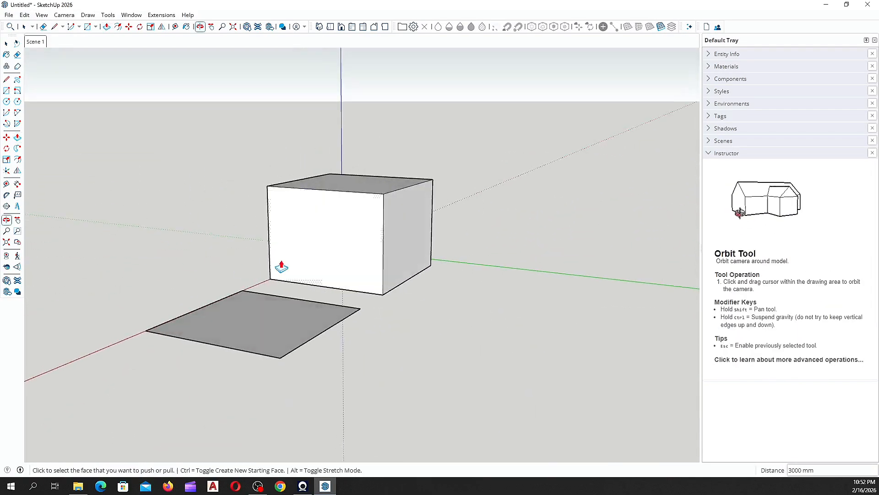
Step: Push/pull the box's right face outward by 3000 mm, following a first 300 mm pull
left_click(410, 252)
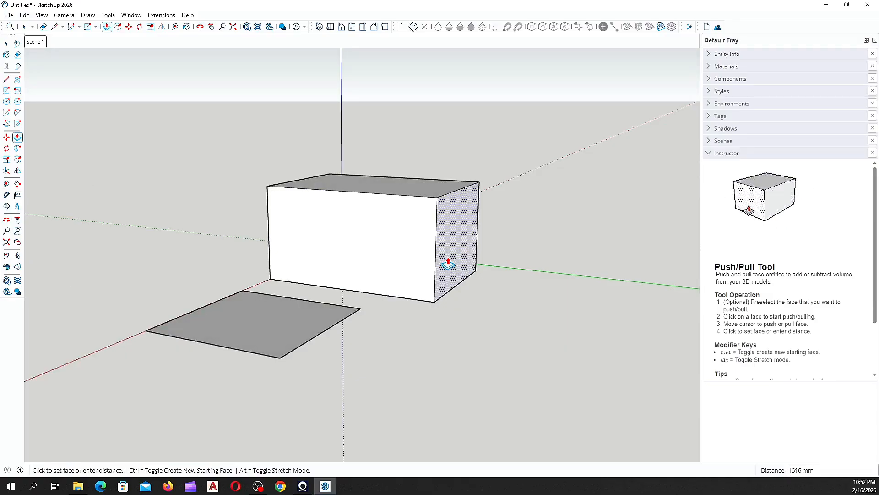
type("300")
key("Return")
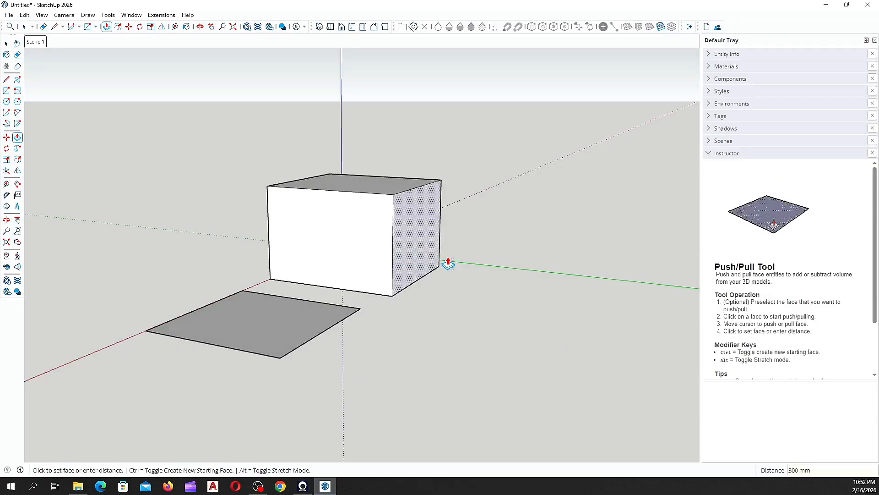
left_click(407, 243)
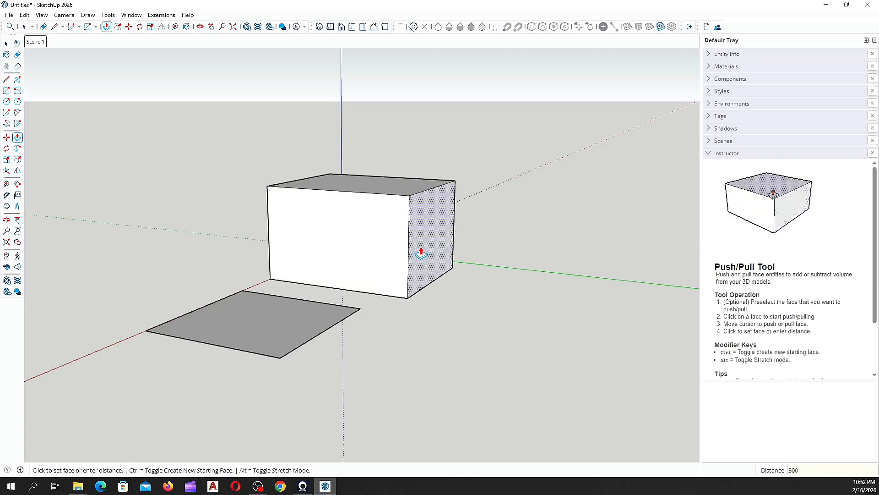
key("Return")
scroll(198, 249, "down", 3)
middle_click_drag(198, 249, 513, 250)
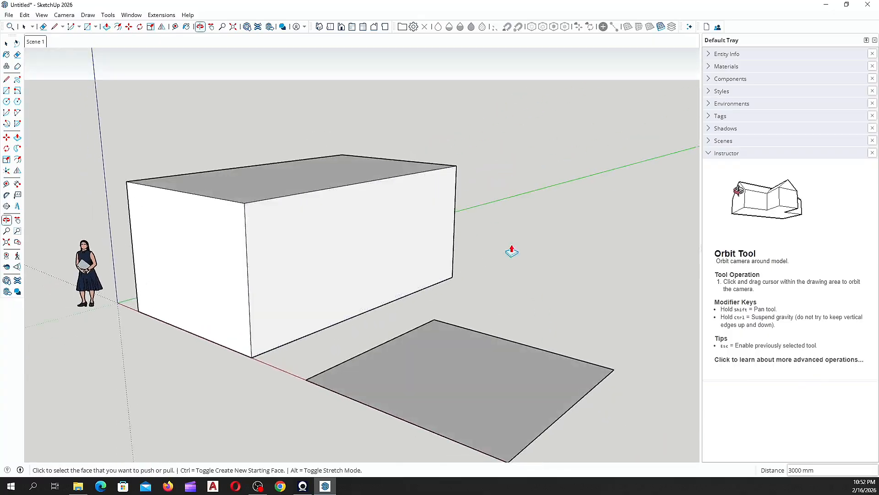
left_click(293, 190)
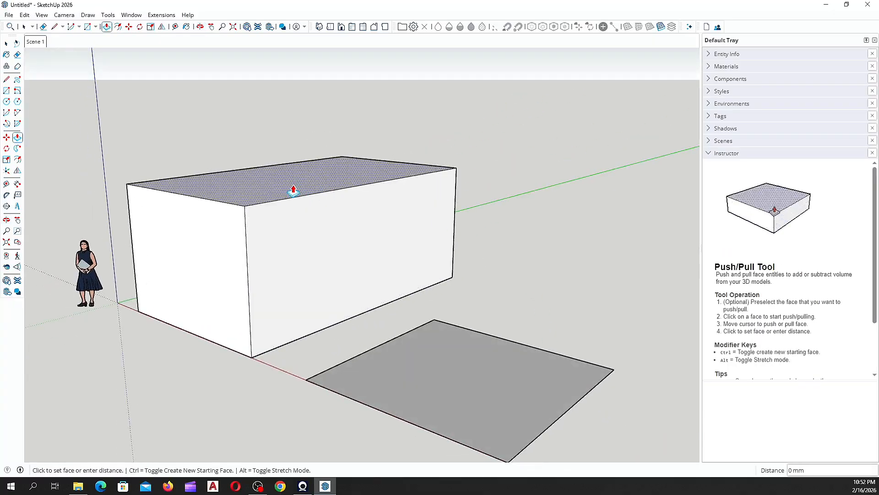
left_click(320, 193)
middle_click_drag(212, 246, 251, 255)
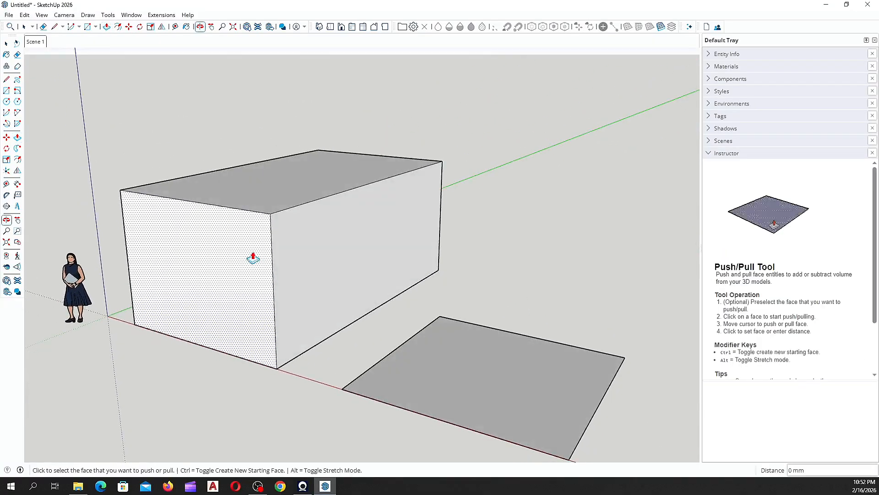
scroll(249, 202, "up", 6)
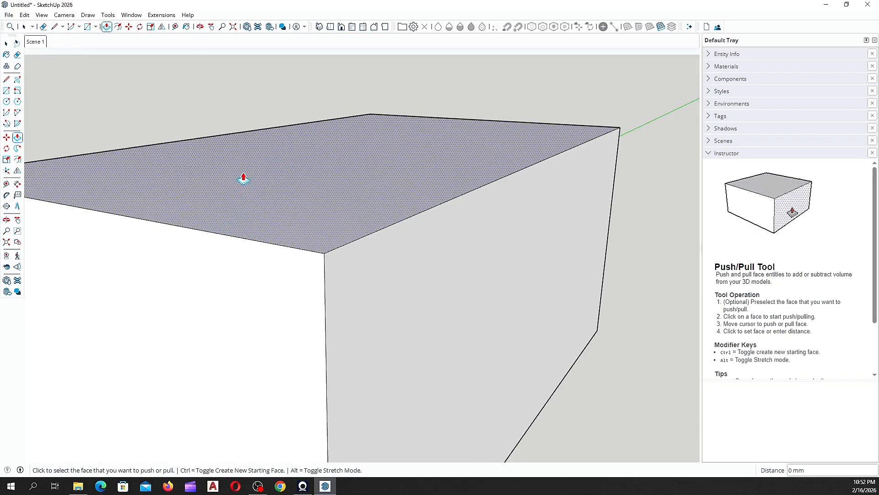
middle_click_drag(243, 179, 264, 193)
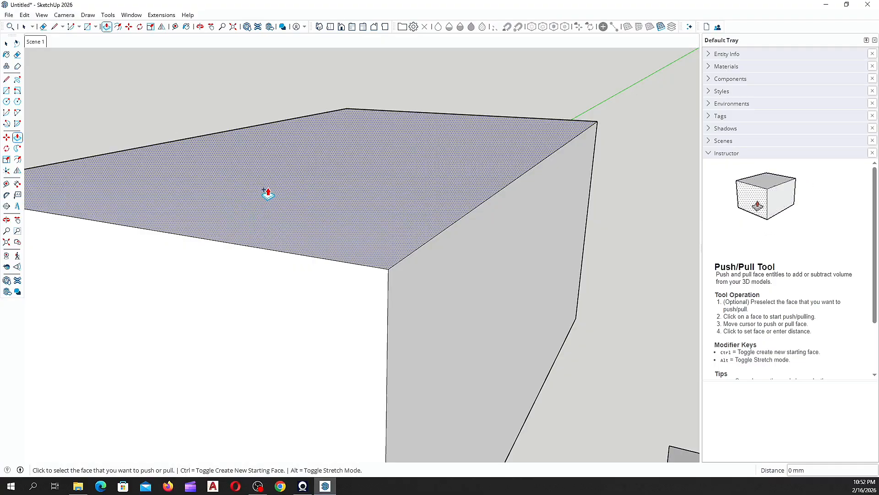
scroll(280, 239, "up", 6)
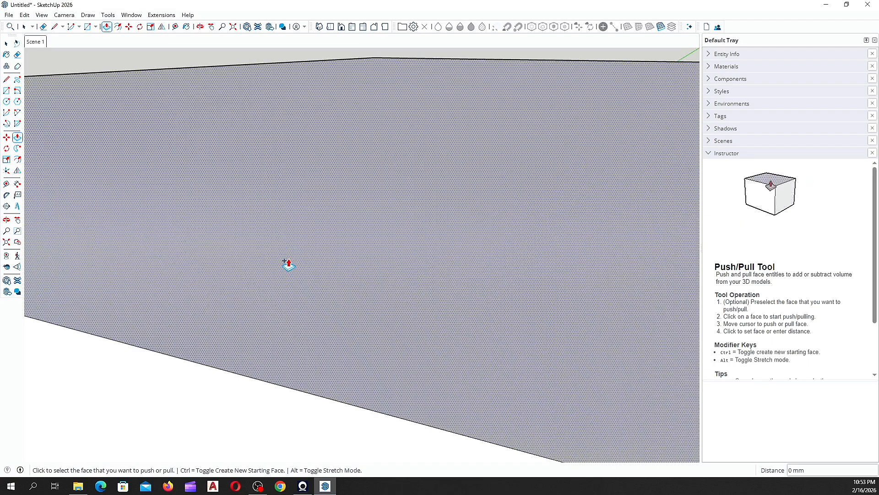
scroll(288, 265, "down", 6)
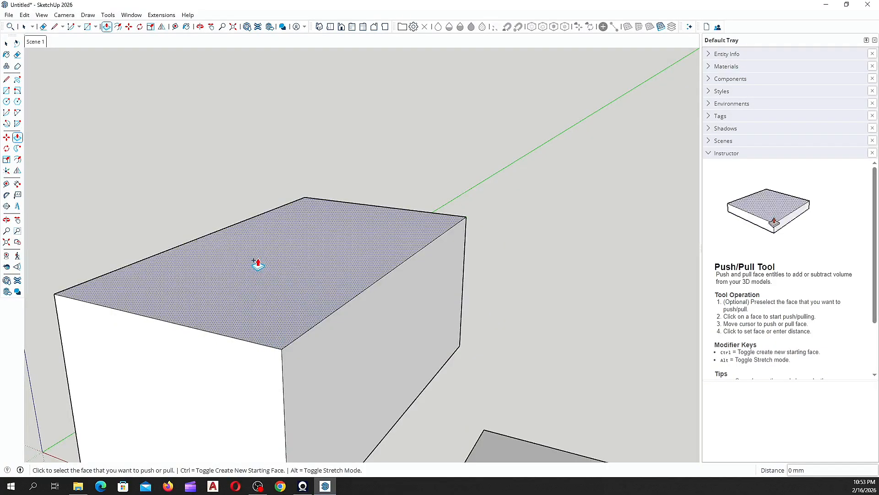
scroll(202, 331, "up", 2)
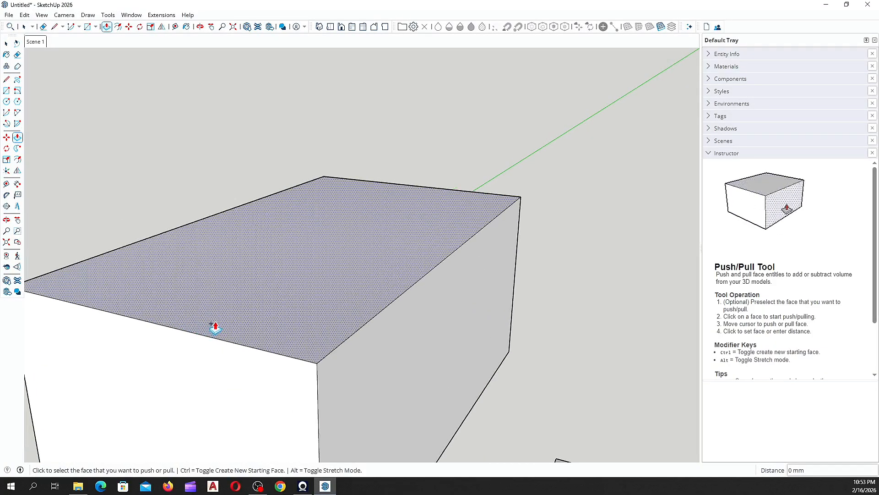
scroll(232, 288, "down", 3)
scroll(237, 289, "up", 2)
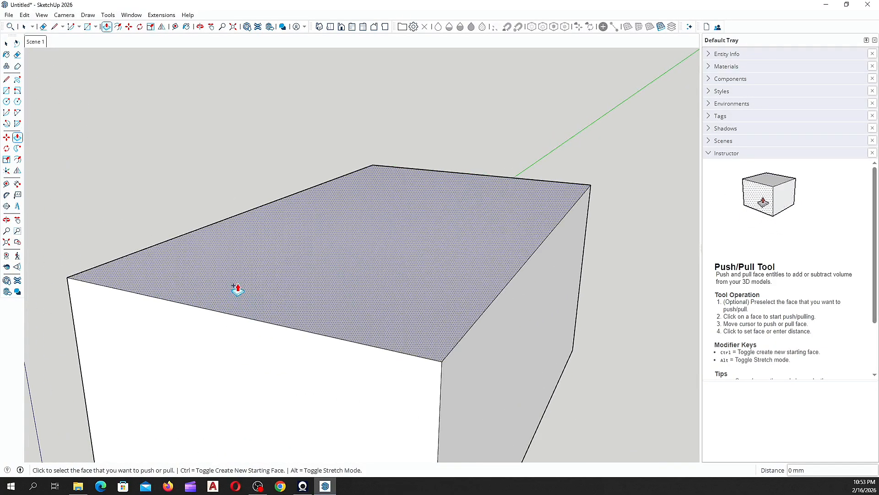
left_click(236, 295)
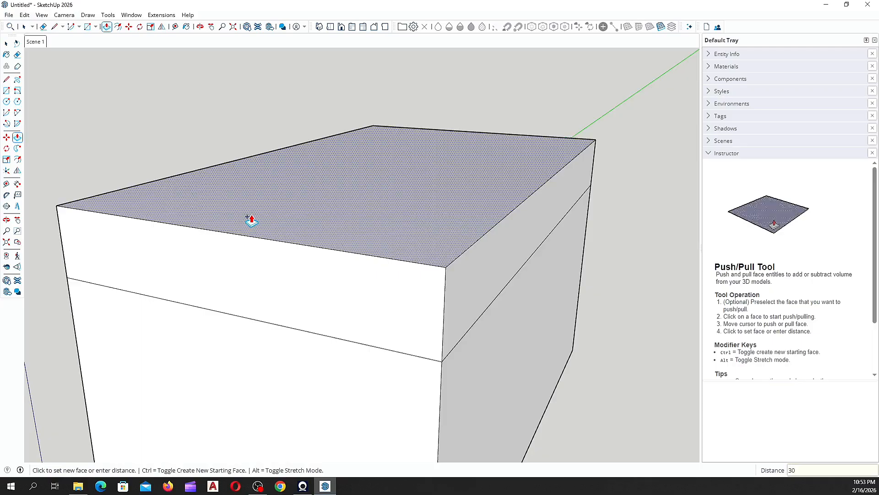
key("Return")
scroll(251, 220, "down", 5)
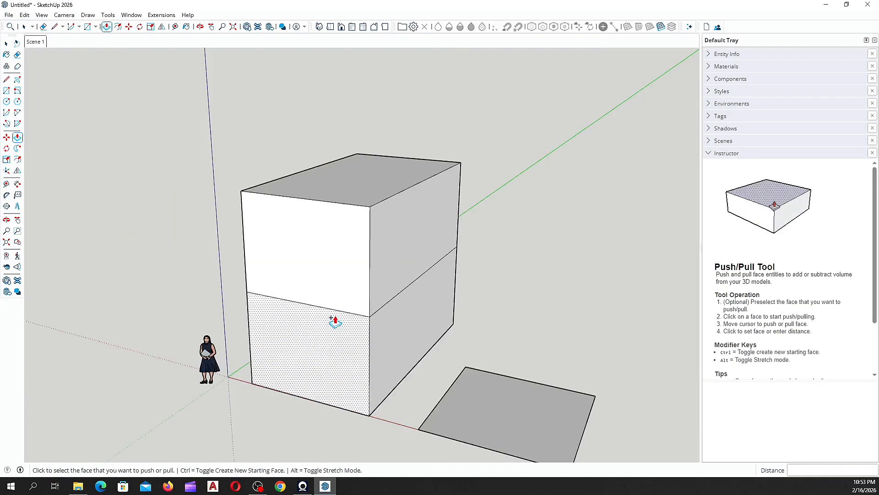
middle_click_drag(334, 320, 605, 297)
scroll(596, 289, "down", 2)
middle_click_drag(275, 281, 513, 300)
scroll(300, 298, "up", 2)
middle_click_drag(257, 293, 372, 243)
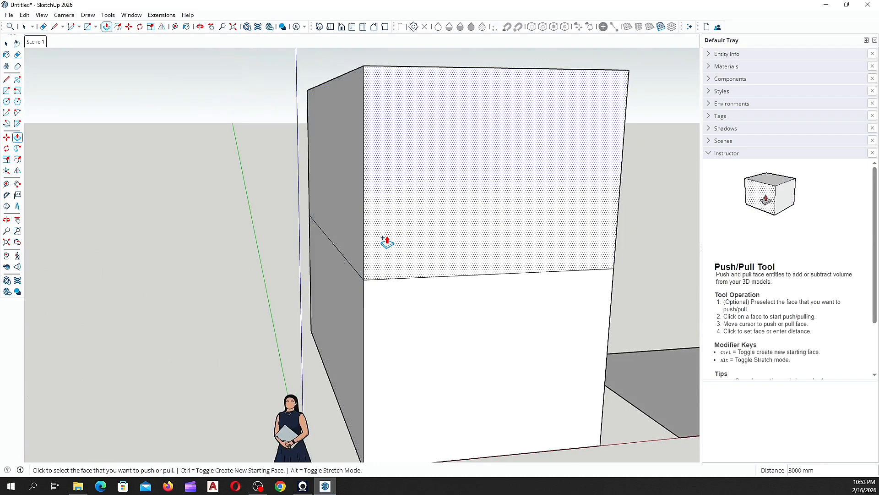
key("ctrl+z")
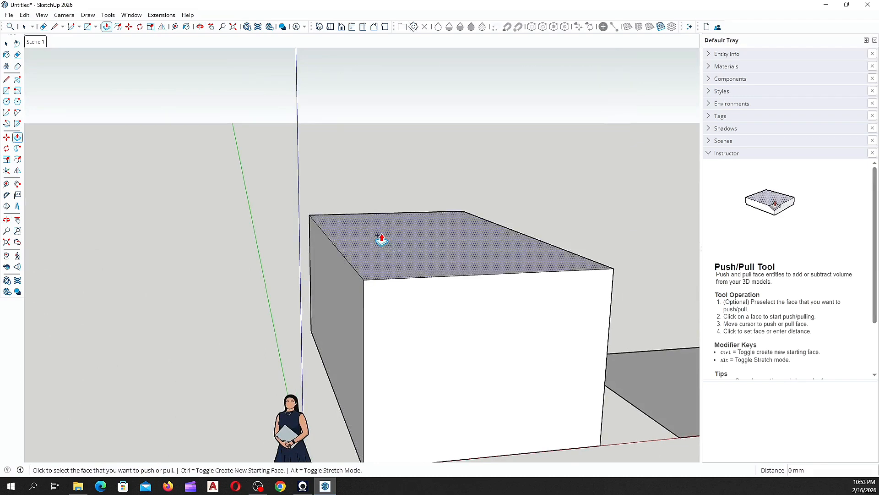
middle_click_drag(385, 260, 251, 289)
key("space")
Step: Draw a 2500 mm vertical edge up from the midpoint of the box's top front edge
left_click(6, 79)
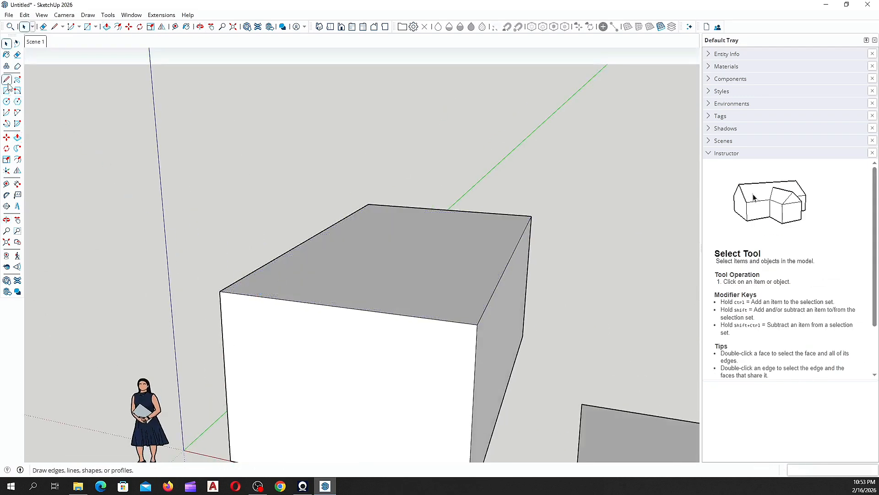
mouse_move(371, 394)
middle_mouse_down()
mouse_move(463, 357)
mouse_move(444, 363)
mouse_move(342, 320)
middle_mouse_up()
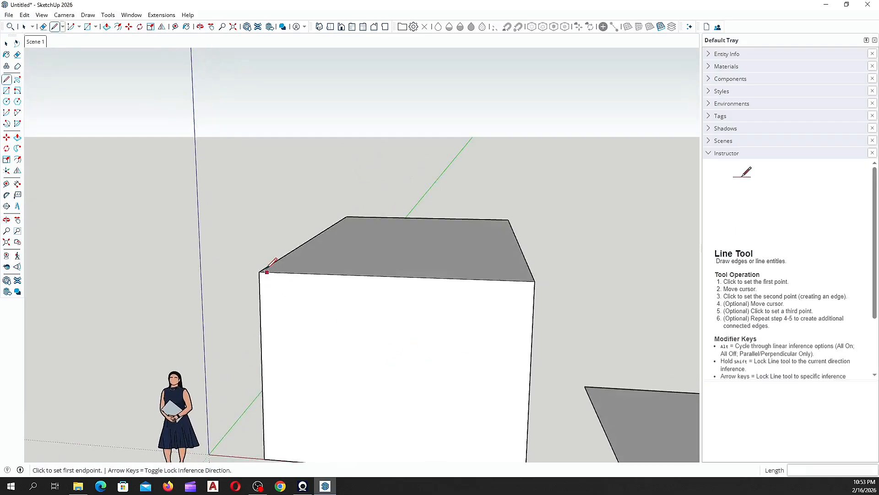
left_click(392, 276)
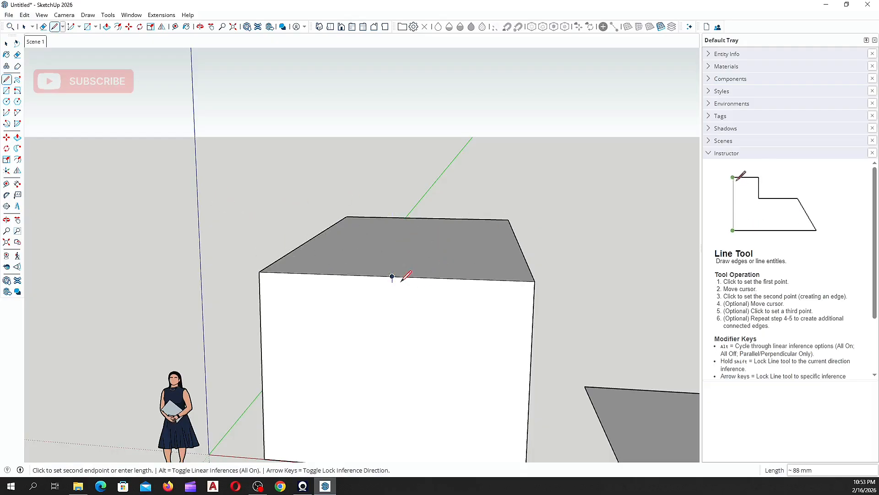
middle_click_drag(391, 274, 252, 232)
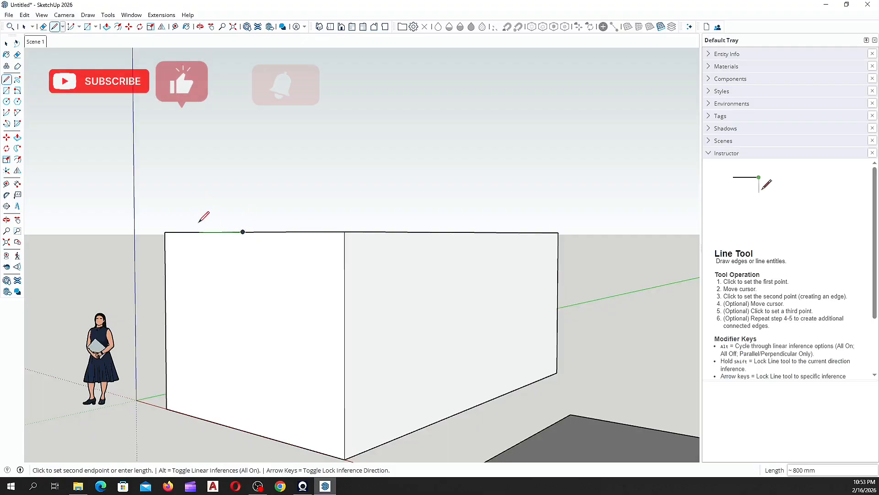
scroll(206, 224, "up", 2)
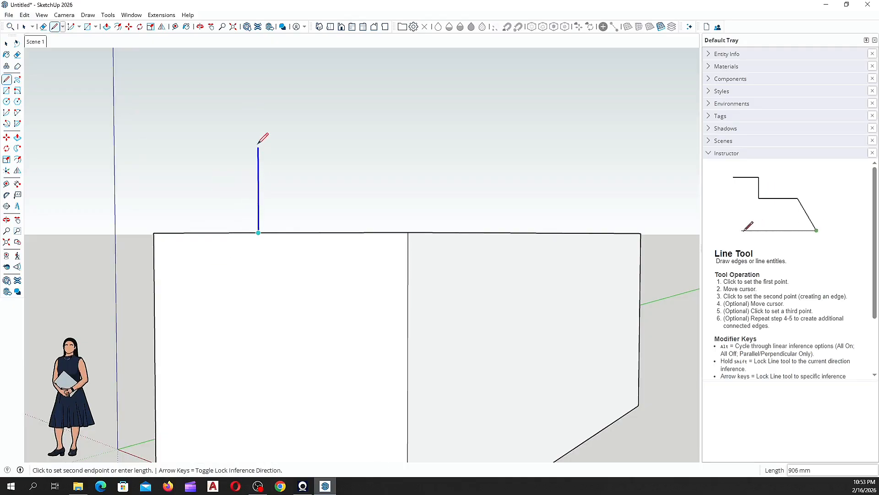
middle_click_drag(260, 149, 309, 170)
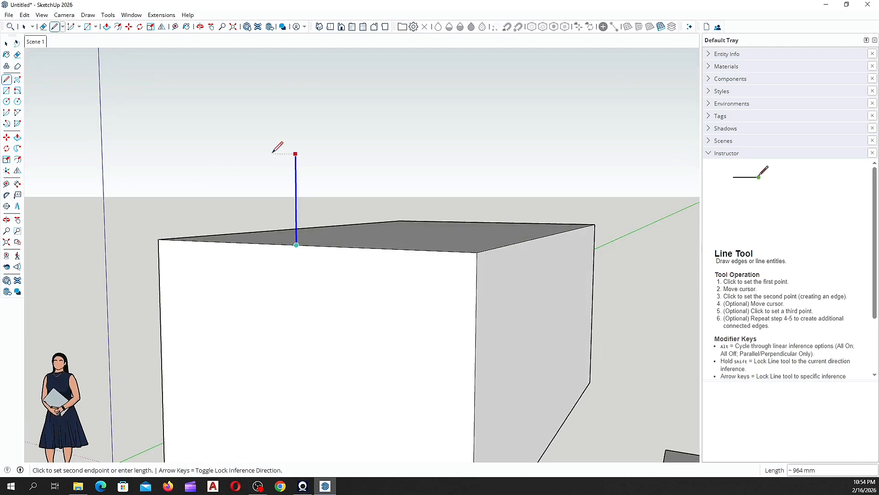
type("2500")
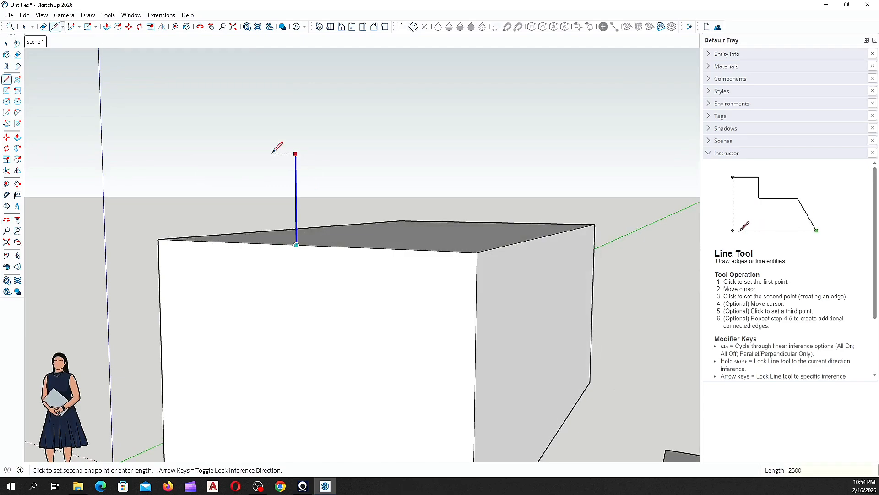
key("Return")
Step: Connect the peak to the top-left and top-right corners to complete the gable triangle
middle_click_drag(273, 151, 334, 314)
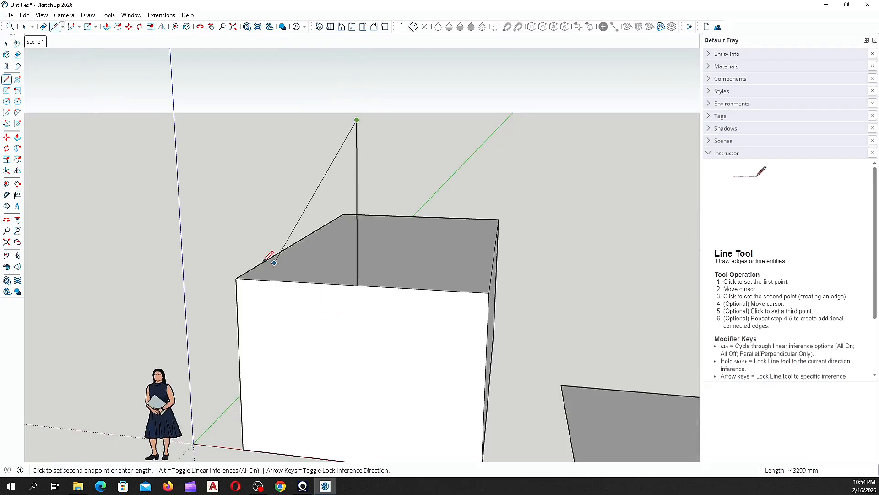
left_click(236, 278)
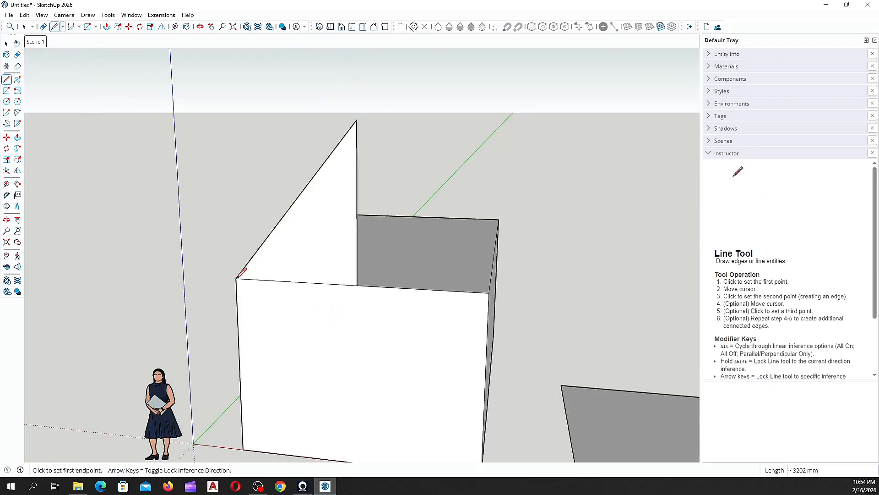
middle_click_drag(236, 275, 457, 261)
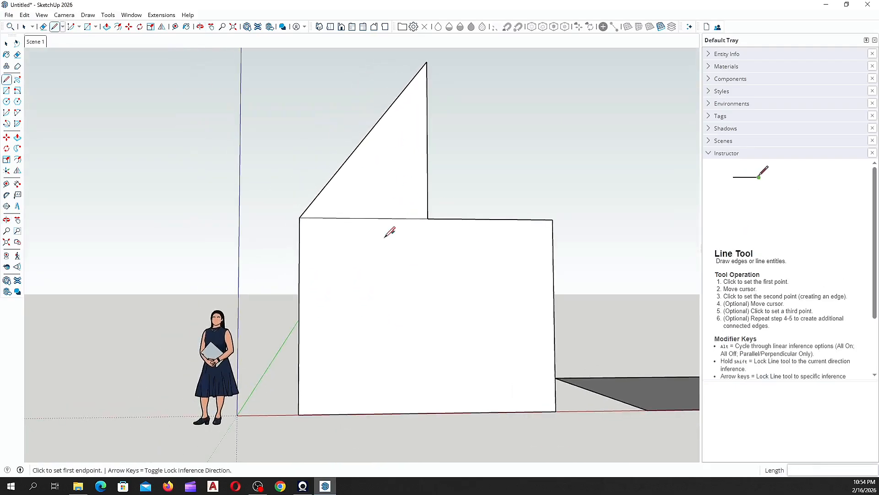
middle_click_drag(385, 237, 402, 261)
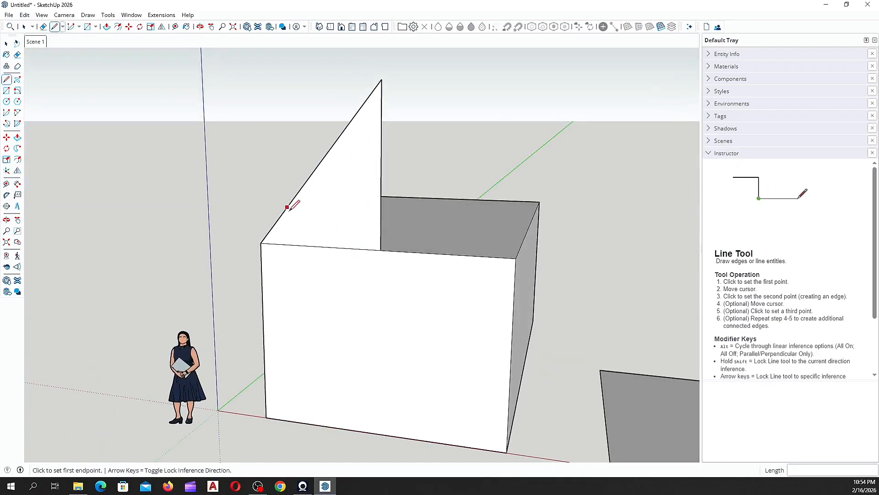
left_click(382, 80)
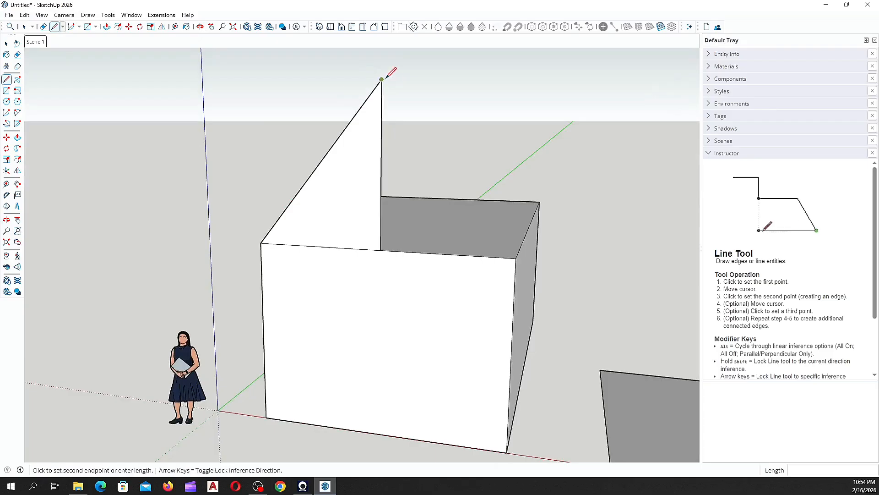
left_click(517, 258)
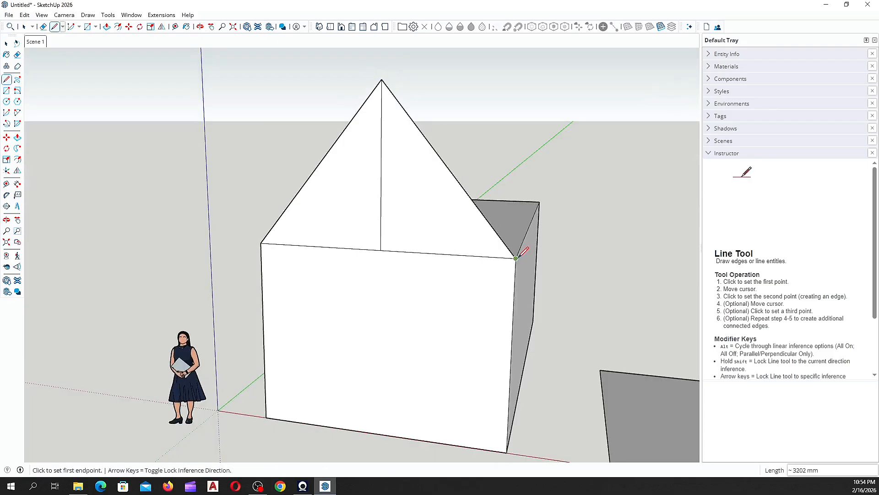
mouse_move(395, 297)
middle_mouse_down()
mouse_move(216, 328)
mouse_move(257, 349)
mouse_move(330, 311)
mouse_move(391, 371)
mouse_move(435, 369)
middle_mouse_up()
left_click(18, 54)
Step: Erase the gable triangle from the top of the box with the Eraser
mouse_move(432, 146)
middle_mouse_down()
mouse_move(425, 151)
mouse_move(403, 114)
middle_mouse_up()
left_click_drag(398, 109, 358, 112)
mouse_move(380, 197)
middle_mouse_down()
mouse_move(371, 261)
mouse_move(382, 358)
middle_mouse_up()
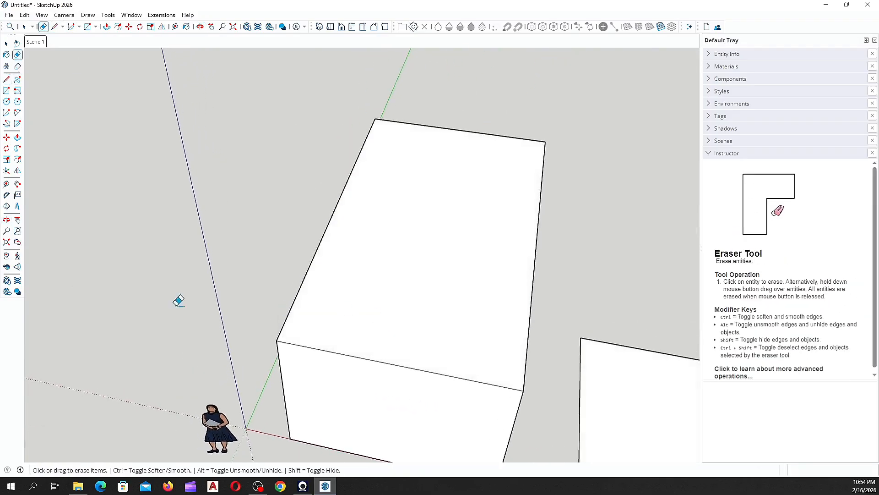
Step: Anchor the Protractor on the box's top corner with its baseline at the edge midpoint
left_click(7, 148)
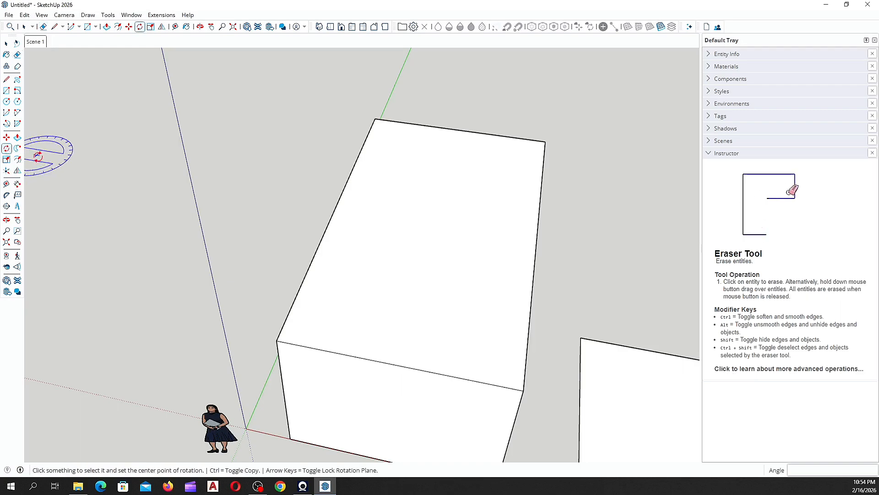
left_click(7, 196)
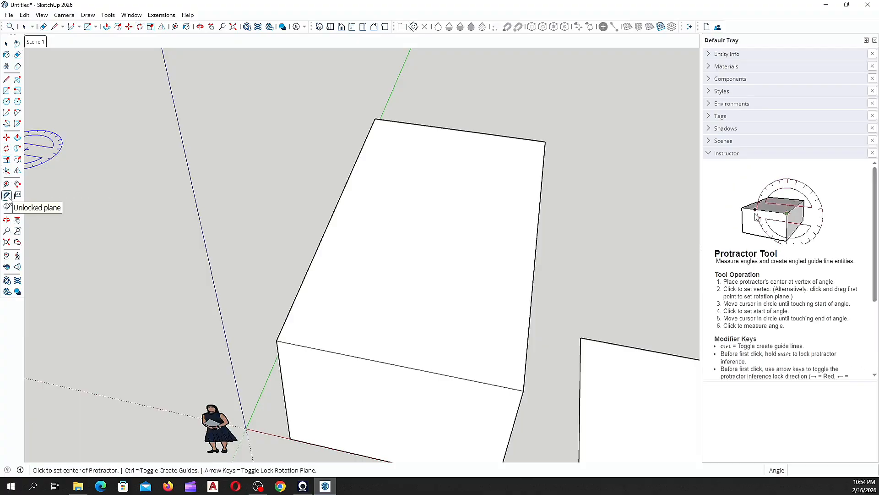
middle_click_drag(294, 330, 276, 362)
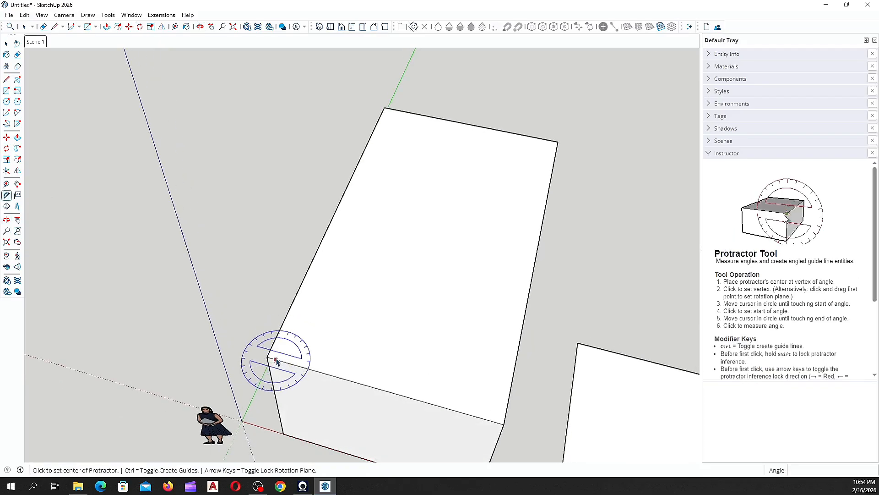
scroll(276, 362, "up", 3)
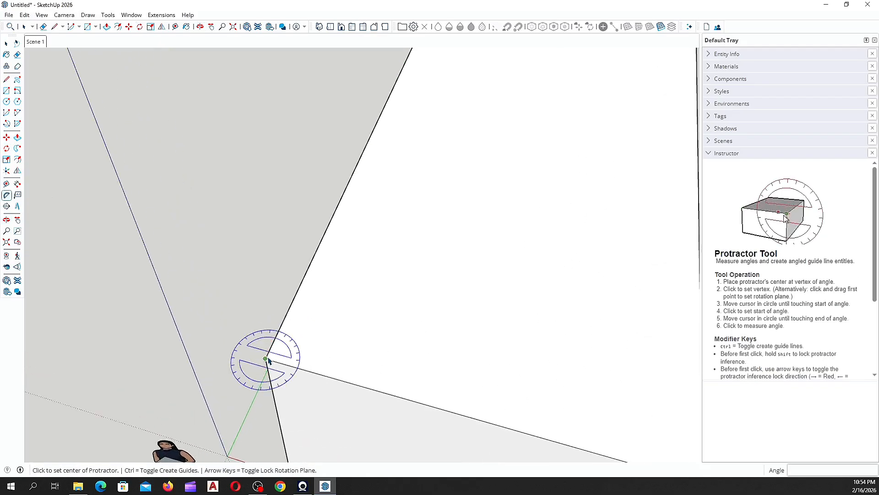
scroll(268, 360, "down", 2)
left_click(267, 360)
scroll(267, 360, "down", 2)
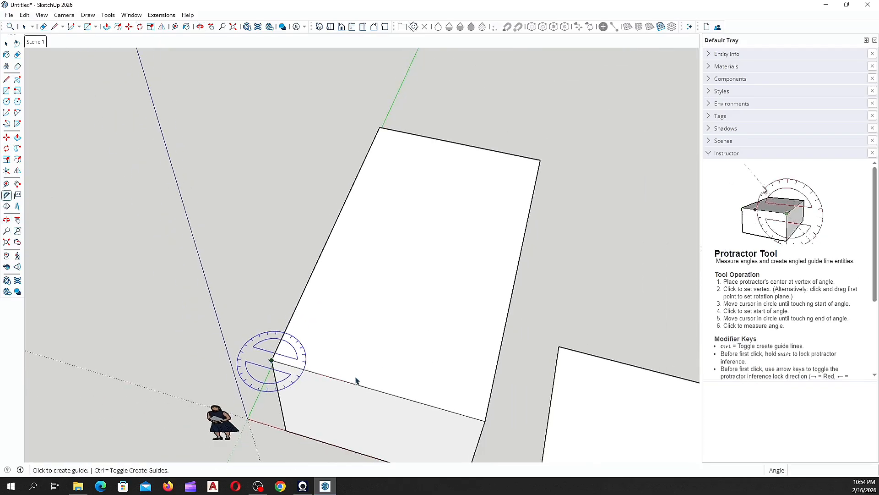
left_click(379, 390)
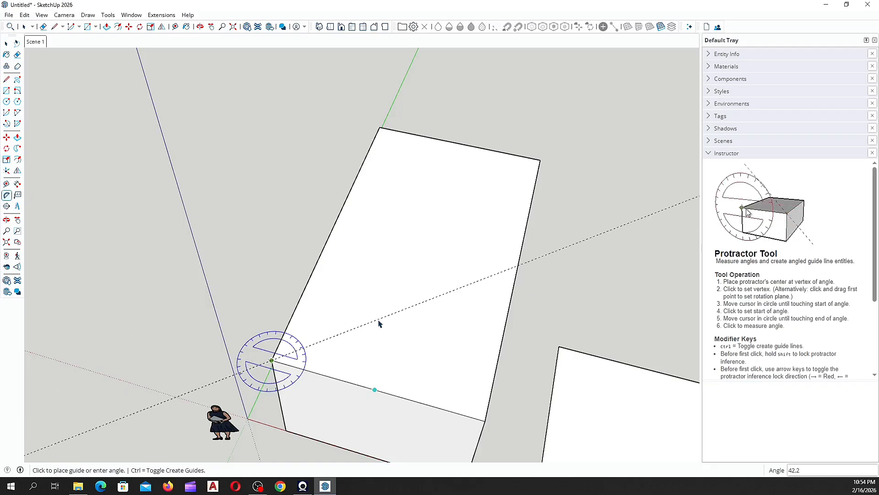
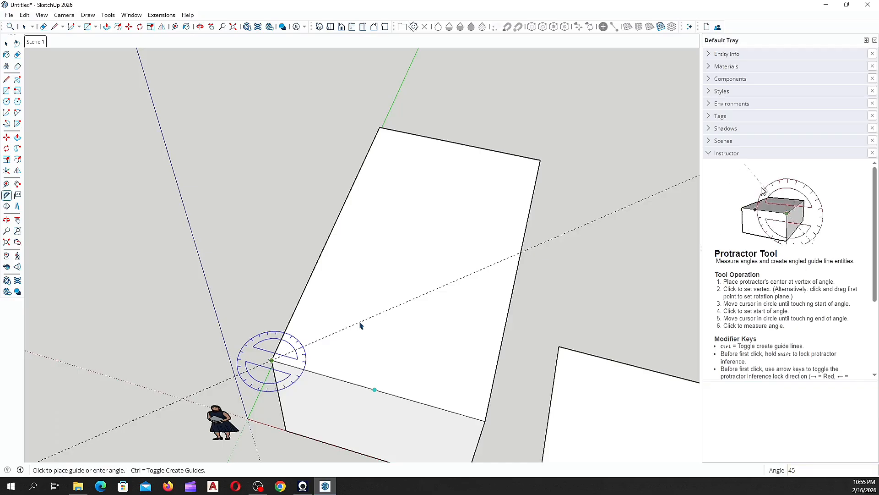
Step: Fix the first 45° guide line from the box's top corner
left_click(360, 325)
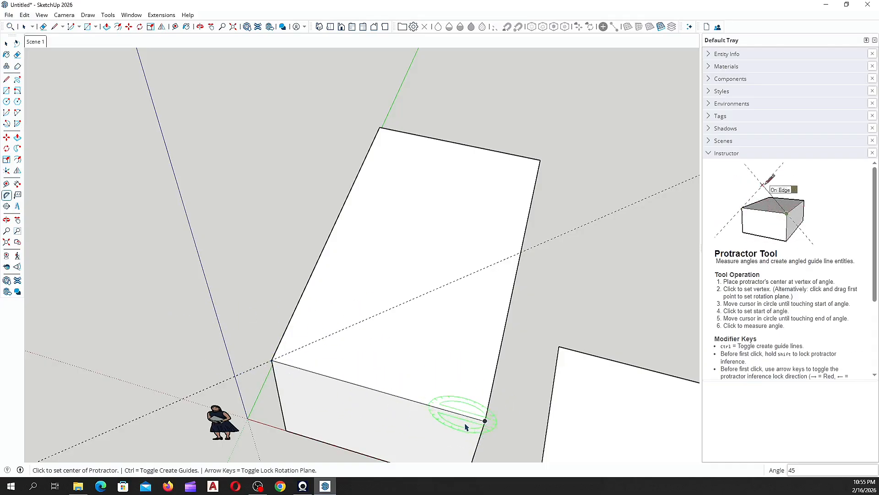
middle_click_drag(487, 411, 398, 428)
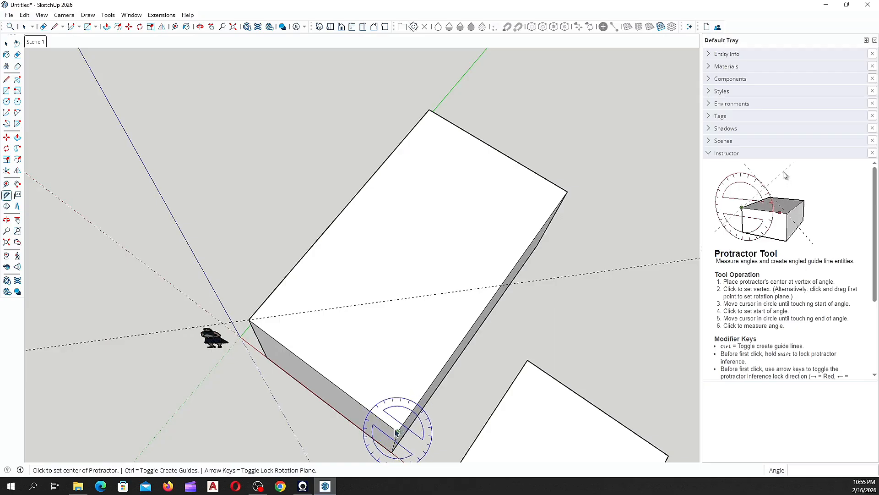
middle_click_drag(398, 409, 246, 333)
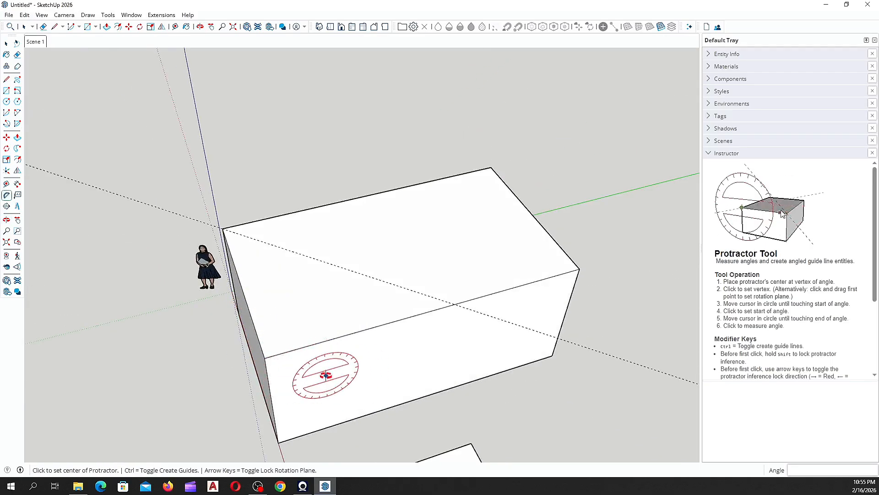
middle_click_drag(330, 380, 403, 384)
middle_click_drag(326, 381, 427, 364)
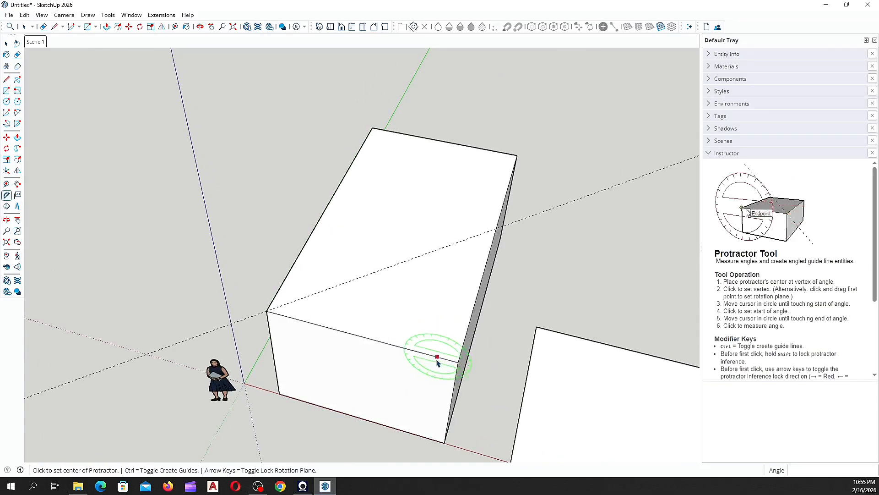
middle_click_drag(442, 397, 382, 422)
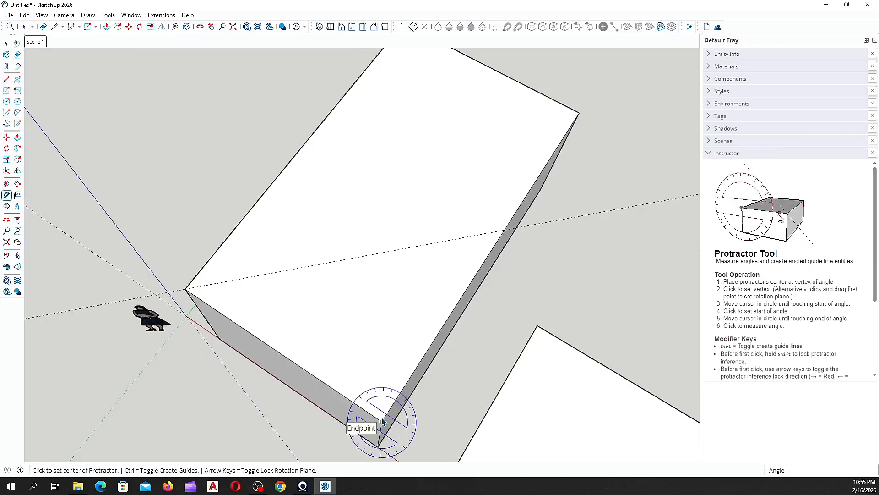
Step: Add a second 45° guide from the adjacent corner so both cross on the top face
left_click(383, 422)
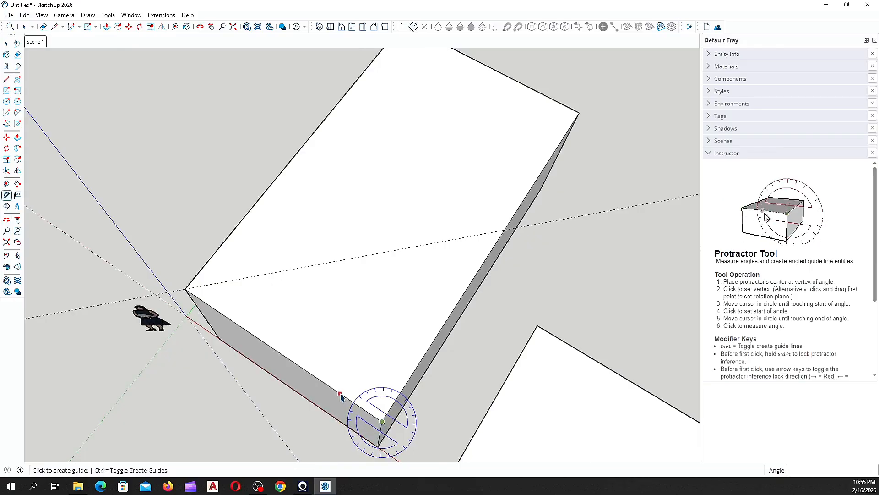
left_click(280, 353)
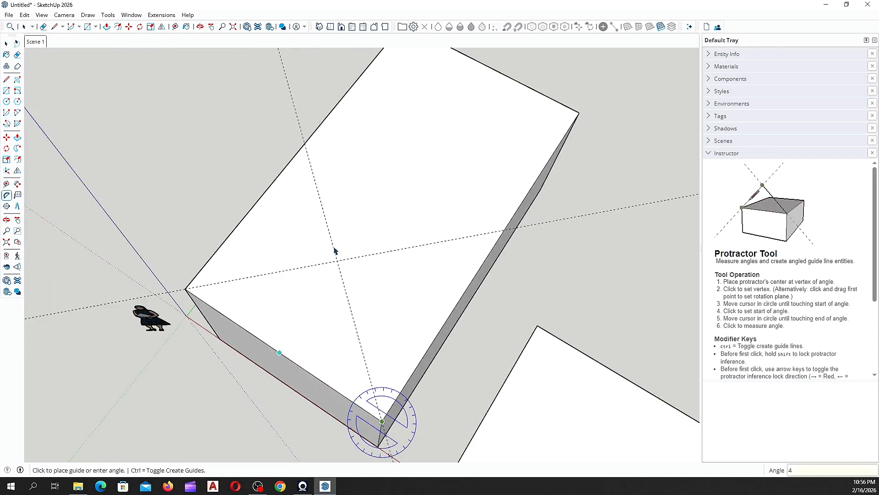
key("Return")
middle_click_drag(303, 263, 469, 294)
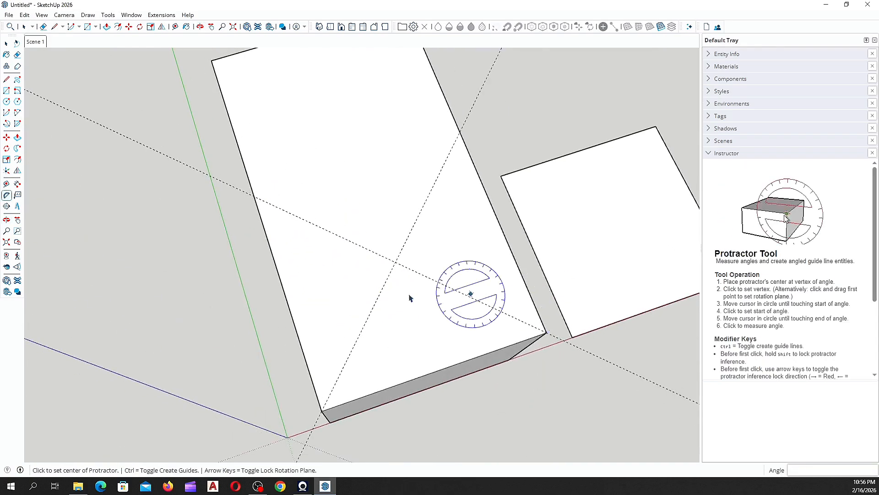
scroll(337, 299, "down", 1)
Step: Draw hip edges from both corners to the guide crossing
left_click(6, 79)
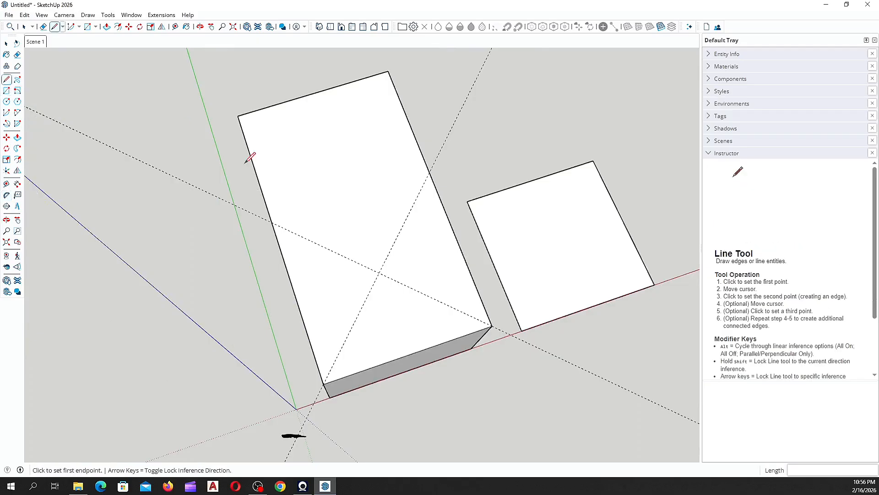
left_click(323, 384)
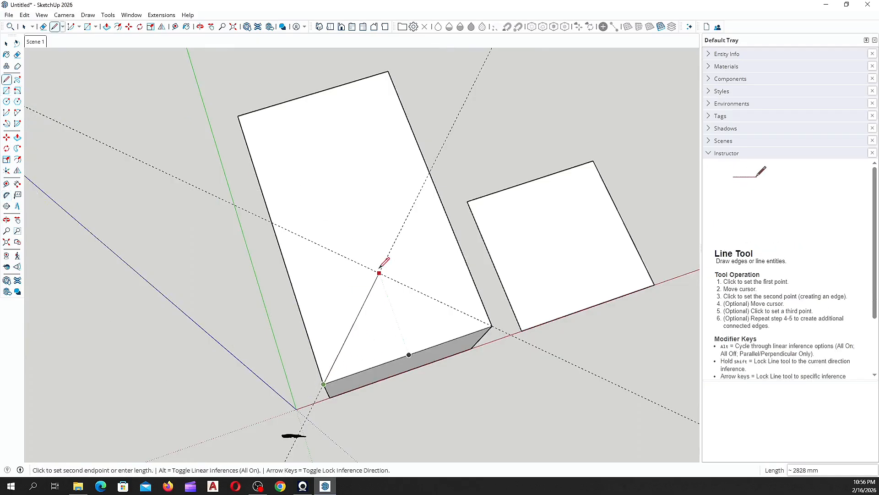
left_click(379, 273)
left_click(492, 325)
scroll(380, 298, "down", 2)
middle_click_drag(346, 293, 257, 245)
scroll(373, 249, "up", 2)
middle_click_drag(368, 256, 143, 290)
scroll(298, 272, "down", 2)
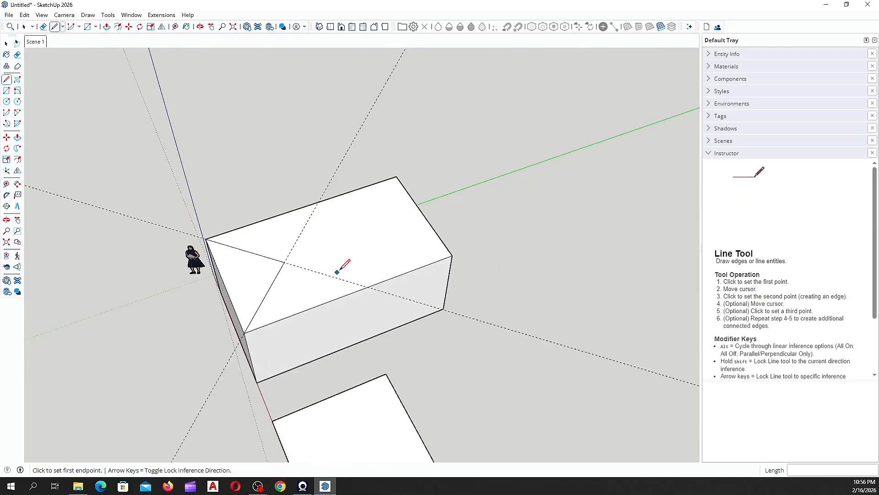
middle_click_drag(326, 261, 279, 342)
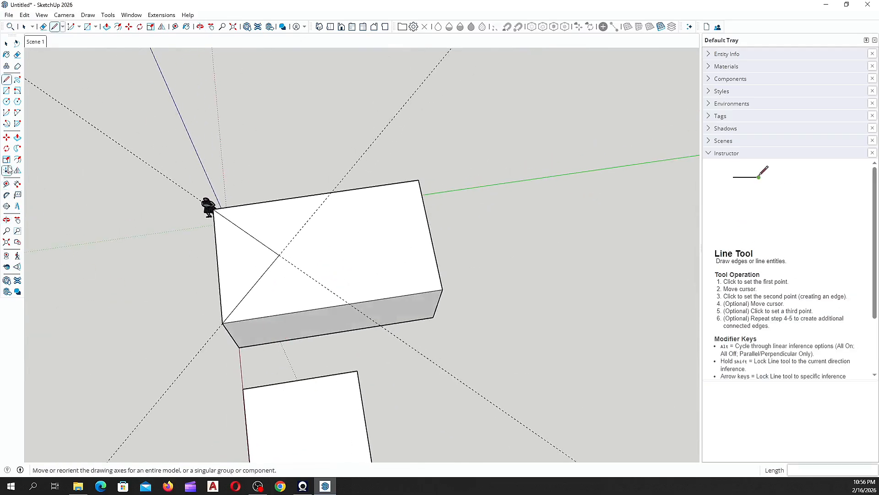
Step: Add two 45° guides from the corners at the box's opposite end
left_click(7, 195)
scroll(392, 251, "up", 2)
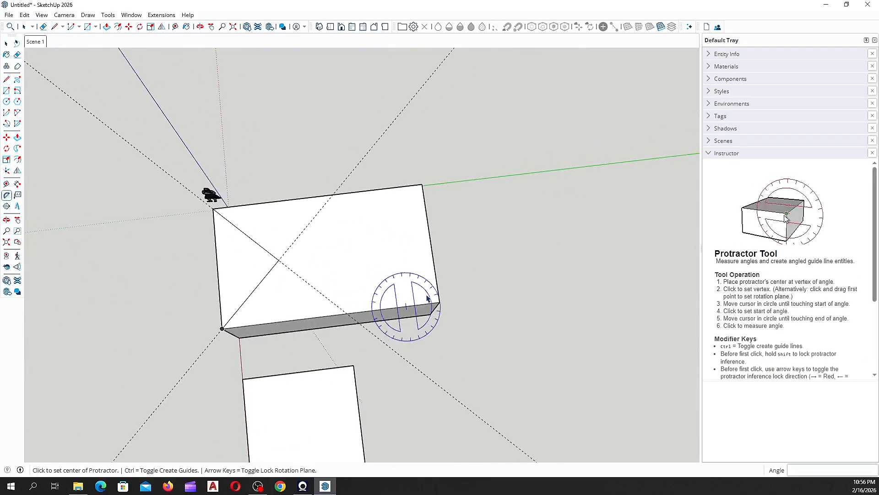
left_click(441, 303)
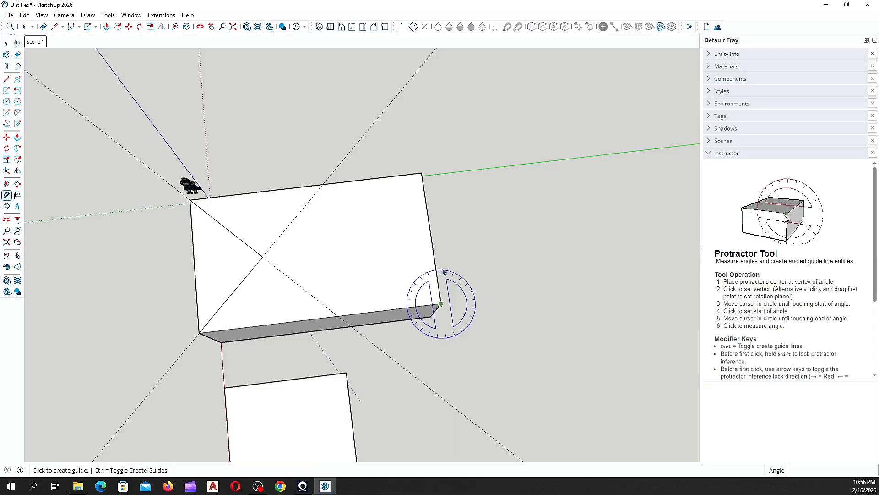
left_click(431, 237)
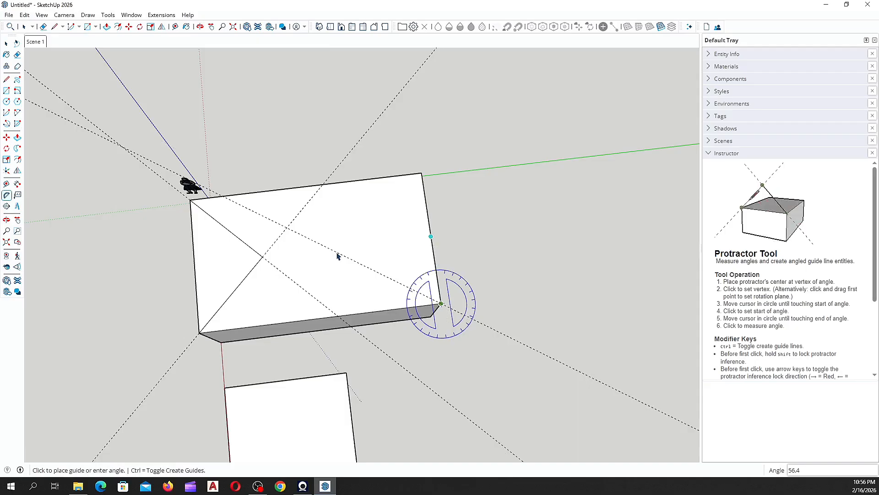
left_click(337, 256)
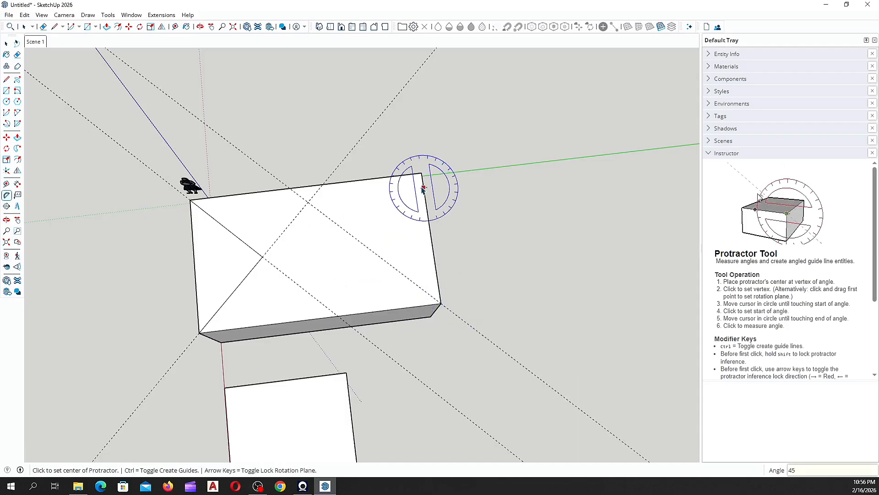
middle_click_drag(419, 176, 234, 303)
scroll(453, 233, "up", 2)
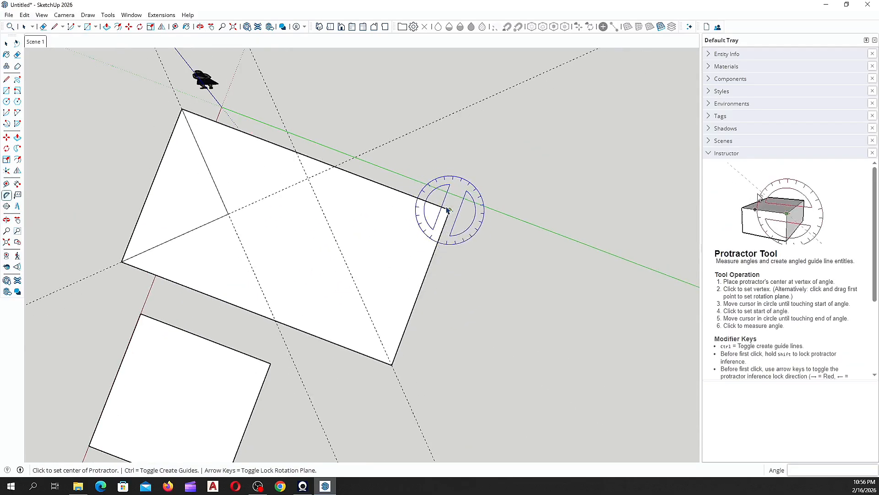
left_click(449, 210)
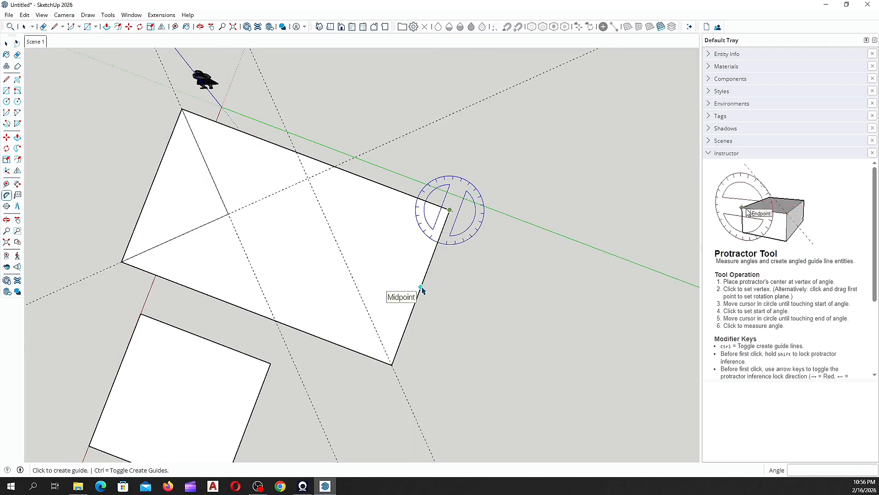
left_click(420, 287)
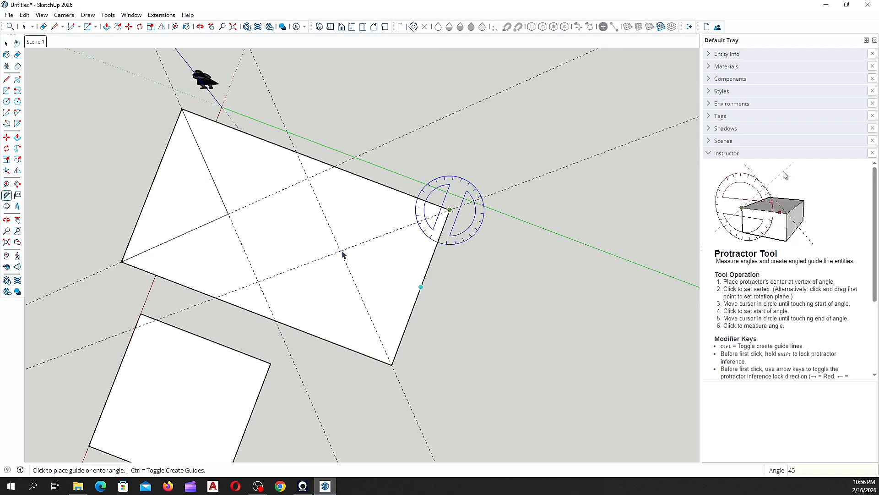
key("Return")
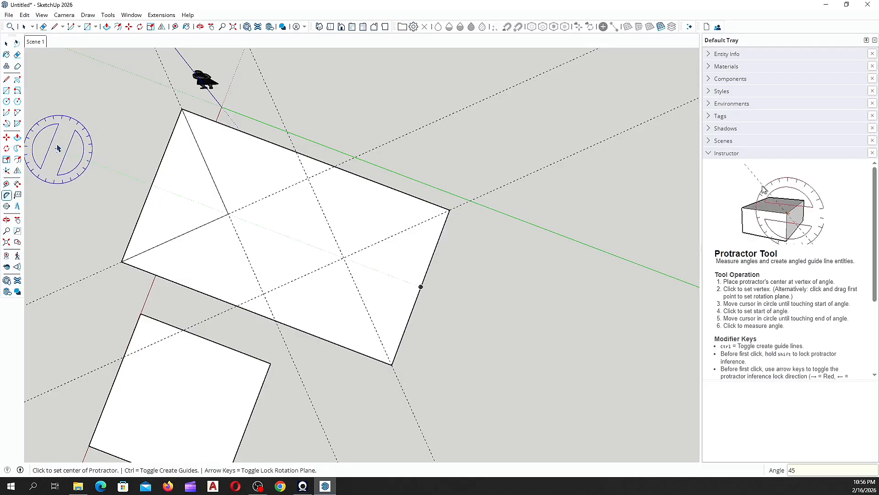
Step: Draw hip edges from the new guide crossing to the two far-end corners
left_click(6, 79)
middle_click_drag(495, 285, 347, 223)
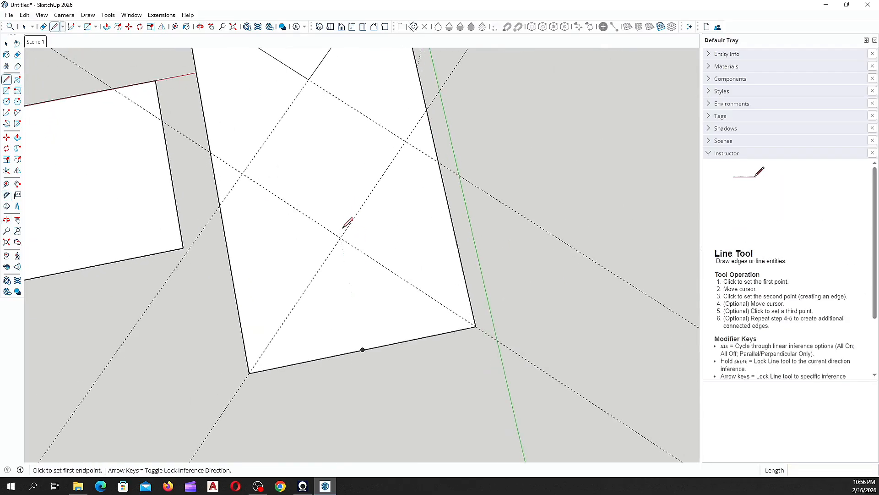
left_click(340, 237)
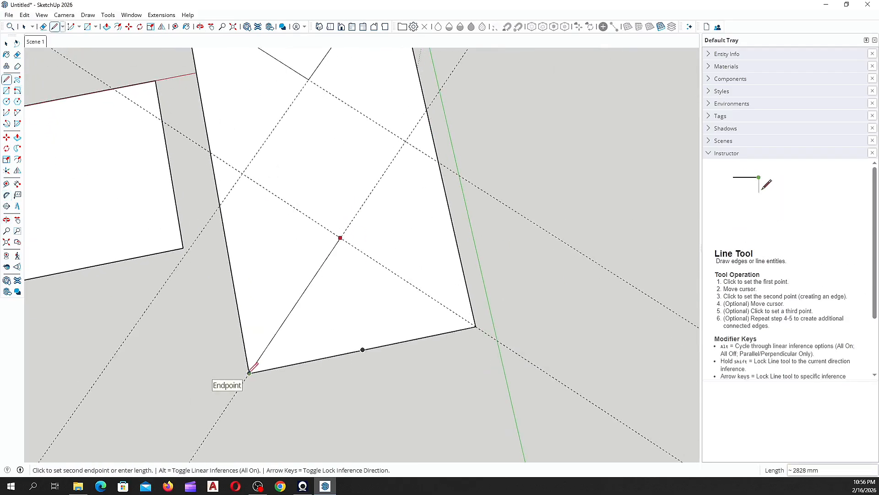
left_click(250, 372)
key("Escape")
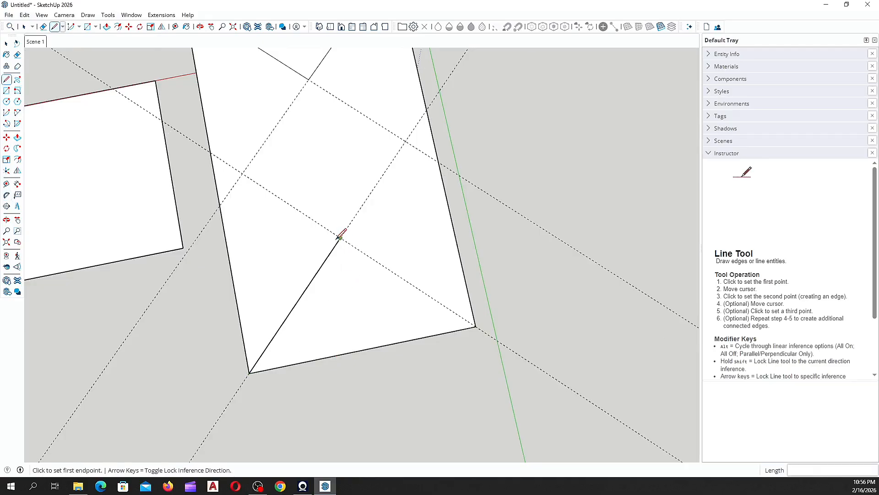
left_click(340, 237)
left_click(476, 326)
middle_click_drag(476, 326, 394, 135)
Step: Draw the central ridge line between the two guide crossings
left_click(322, 199)
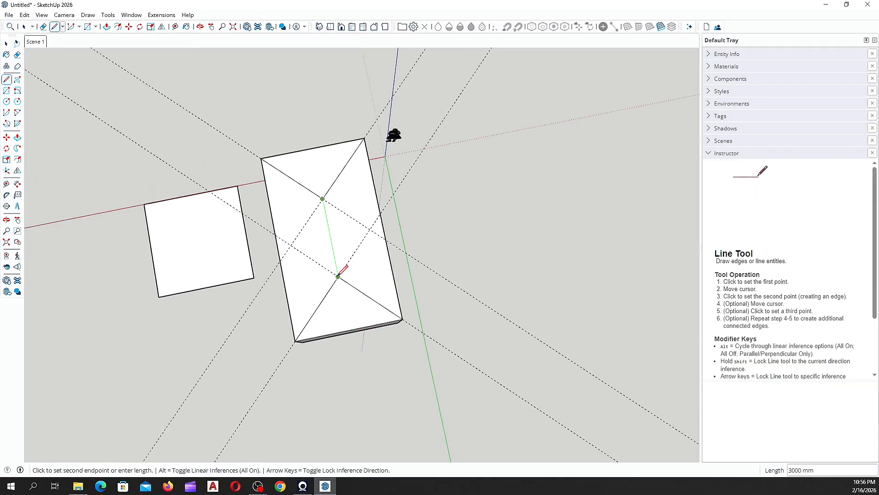
left_click(338, 276)
scroll(339, 252, "up", 6)
Step: Select each roof face to check the four-panel division, then clear the selection
key("space")
left_click(295, 256)
key("space")
left_click(296, 256)
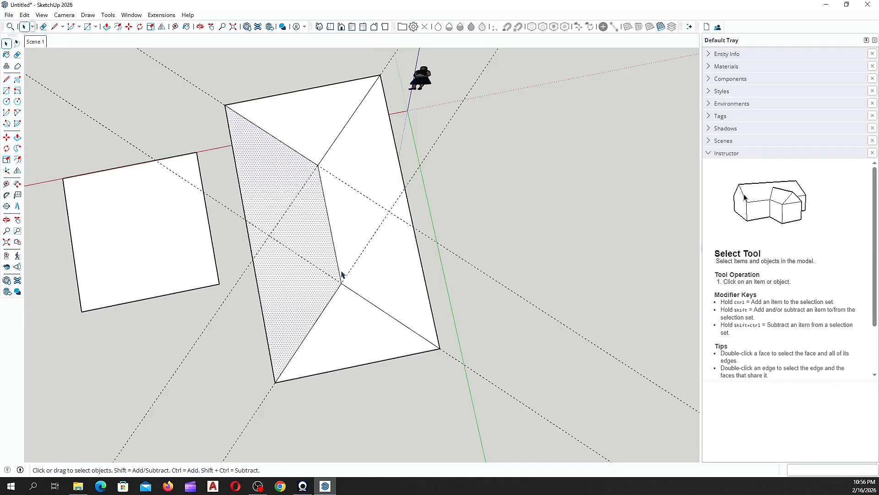
middle_click_drag(341, 275, 358, 219)
scroll(356, 250, "up", 3)
left_click(351, 194)
scroll(333, 322, "down", 4)
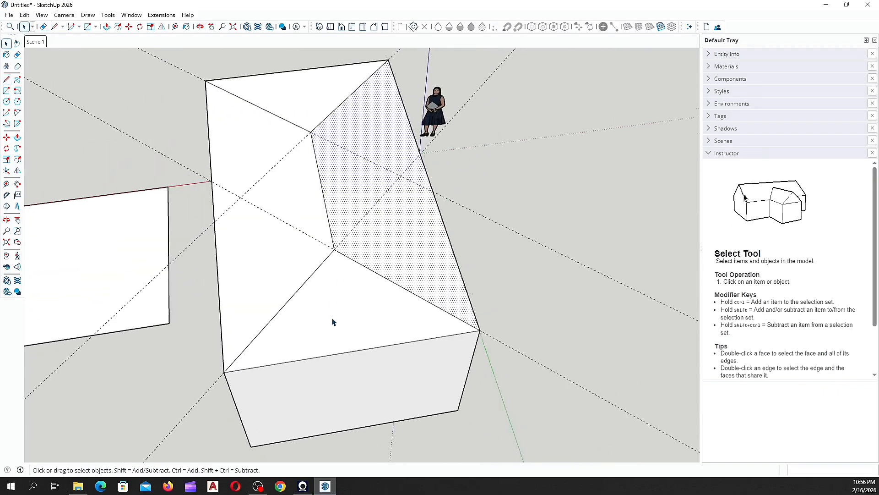
left_click(331, 312)
left_click(307, 146)
left_click(286, 218)
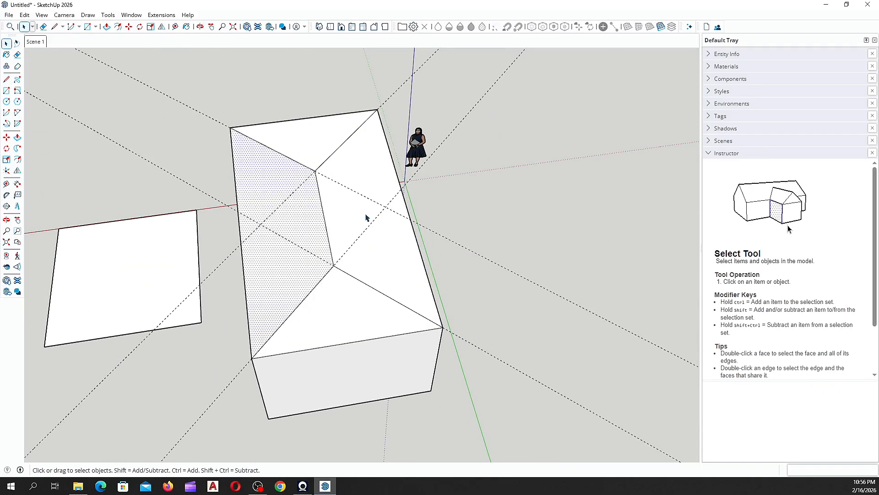
left_click(366, 215)
middle_click_drag(341, 306, 474, 293)
mouse_move(351, 251)
middle_mouse_down()
mouse_move(318, 277)
mouse_move(365, 246)
middle_mouse_up()
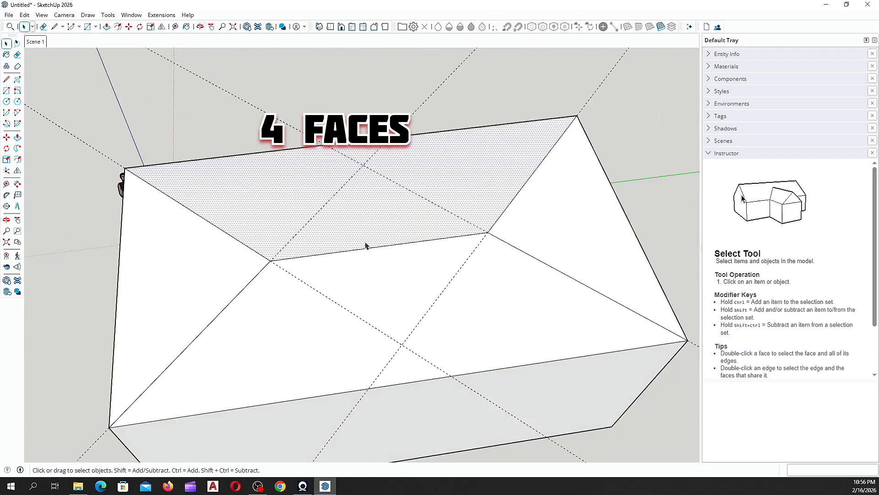
left_click(365, 252)
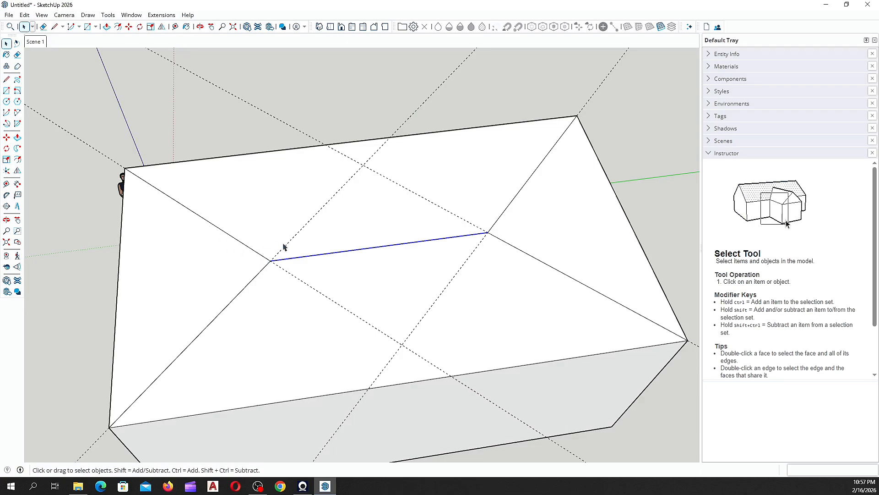
left_click(246, 138)
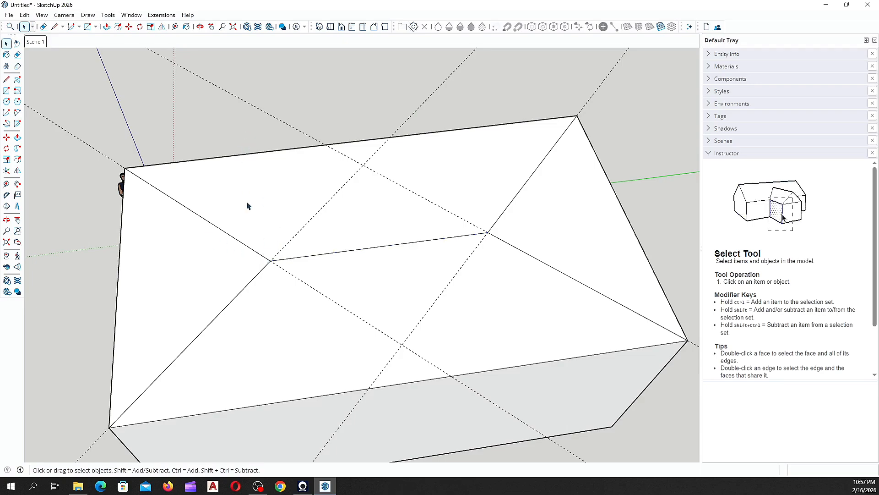
left_click(17, 138)
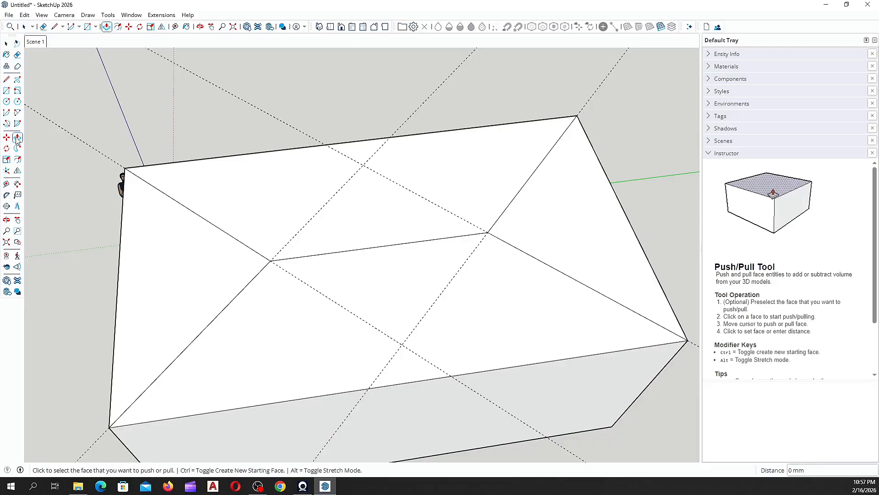
scroll(288, 257, "down", 2)
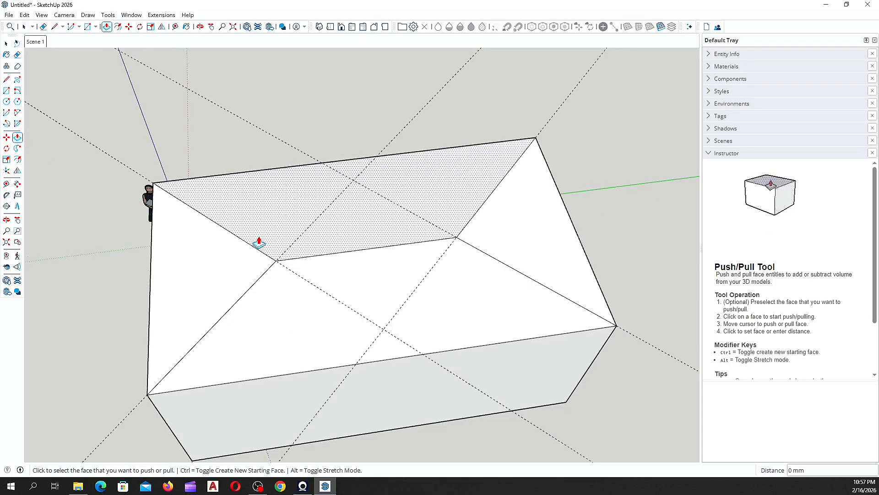
key("space")
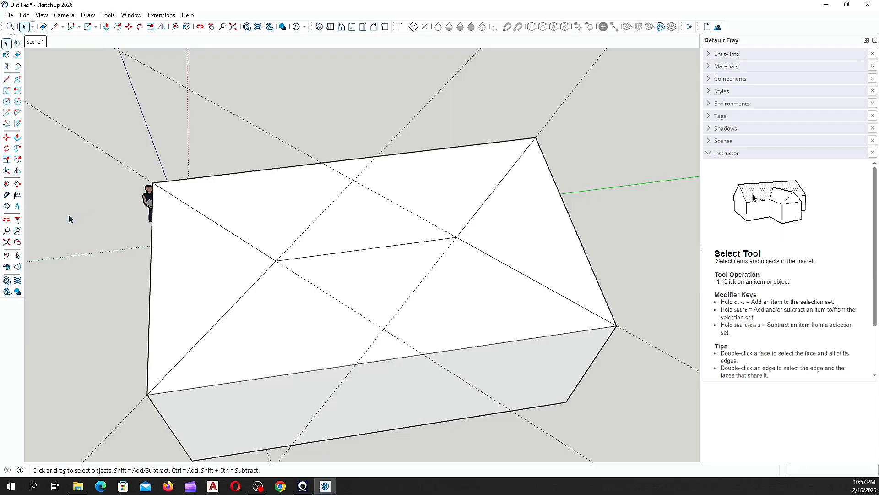
key("p")
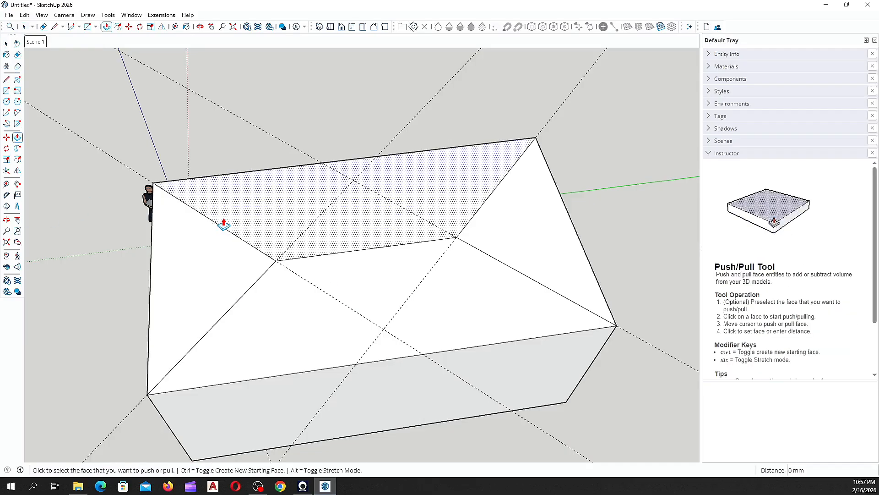
key("space")
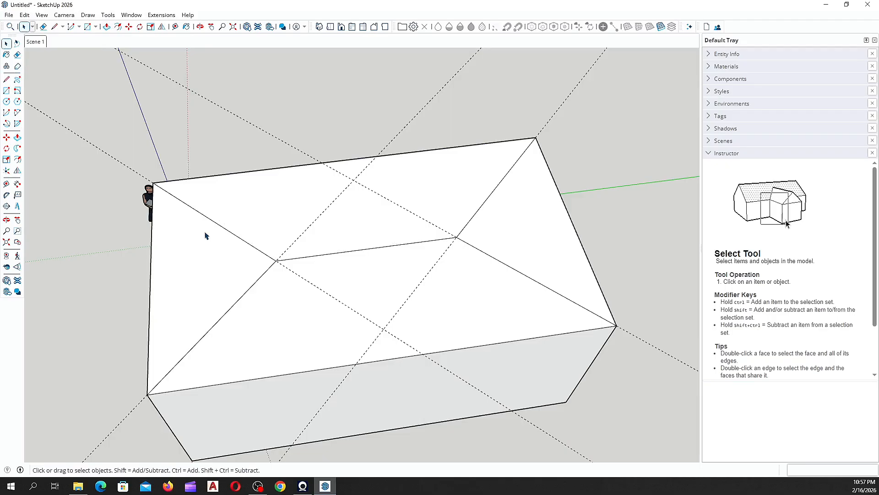
key("t")
key("space")
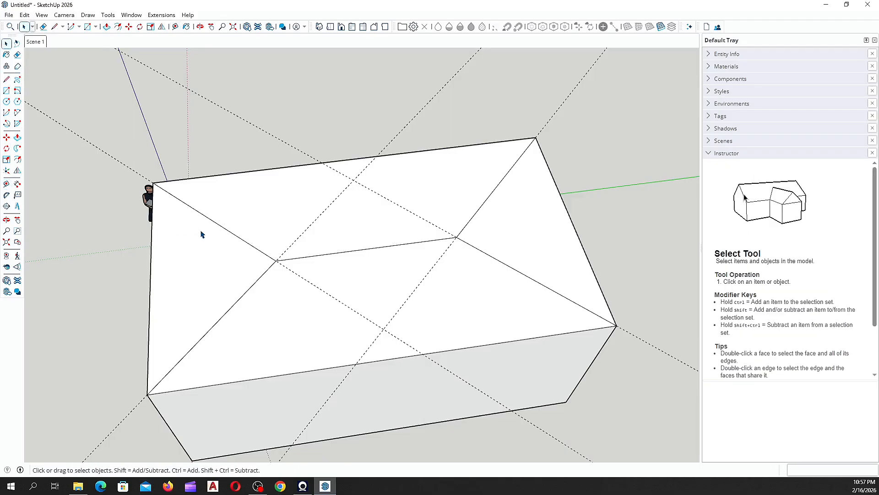
key("r")
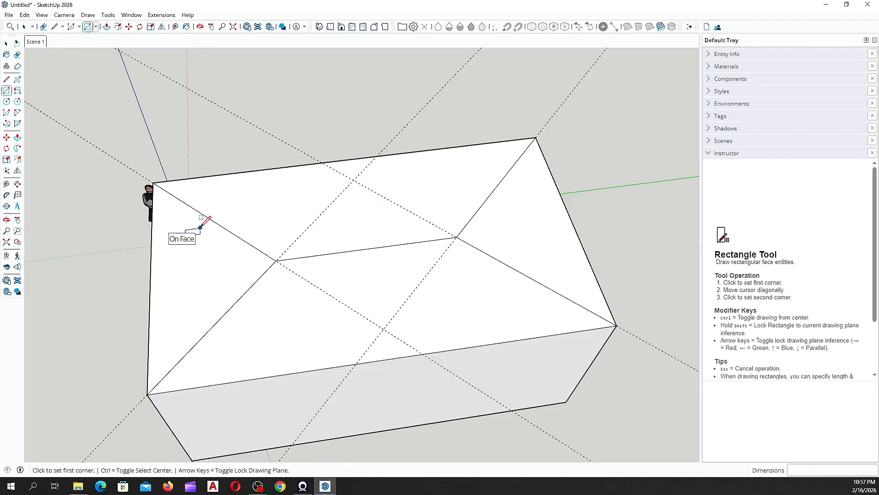
key("space")
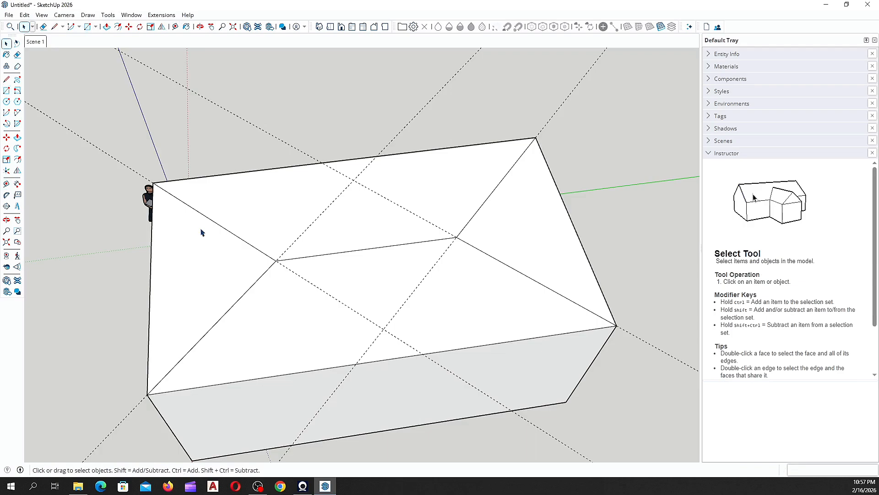
key("e")
key("space")
scroll(298, 274, "up", 2)
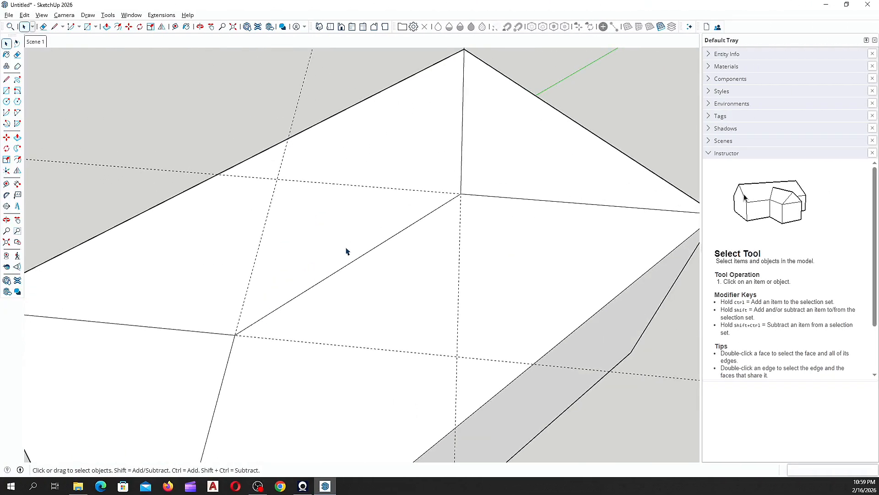
middle_click_drag(346, 250, 293, 232)
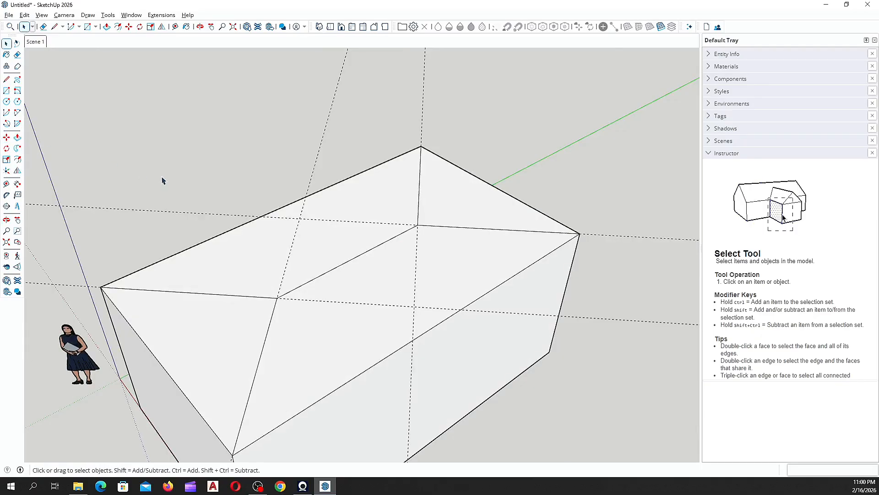
Step: Move the ridge line 1800 mm up the blue axis
key("m")
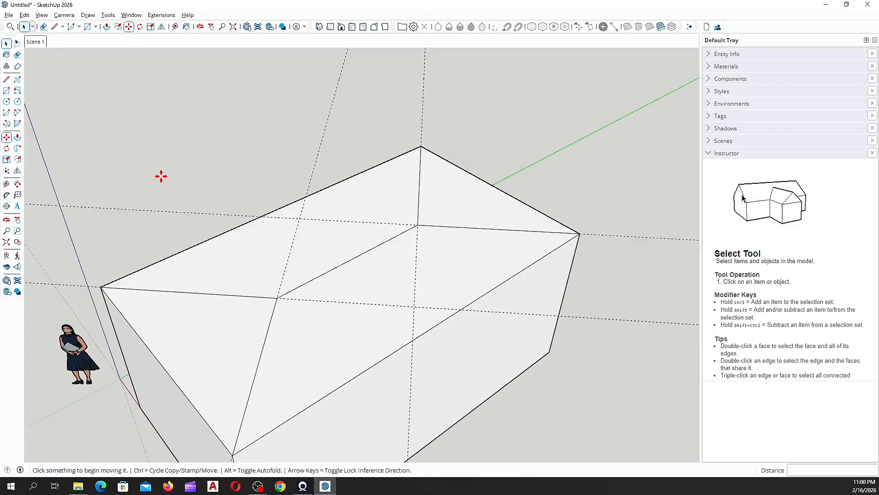
middle_click_drag(351, 242, 216, 261)
middle_click_drag(249, 288, 234, 330)
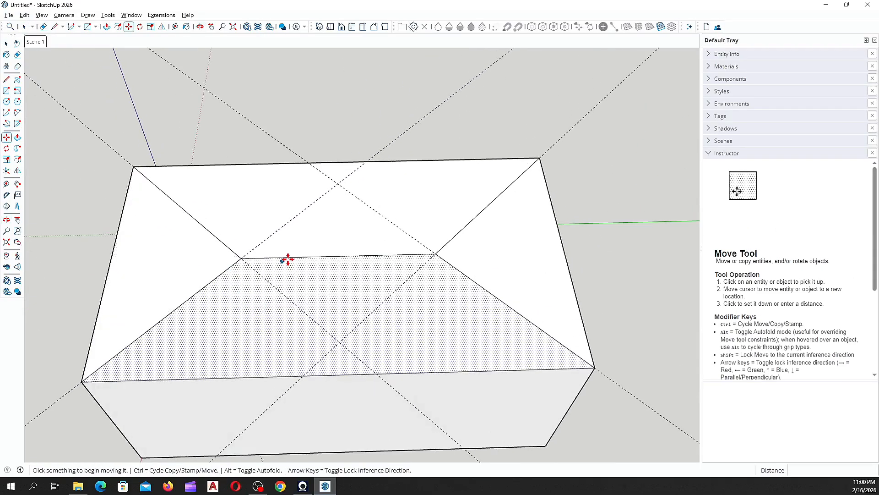
left_click(337, 255)
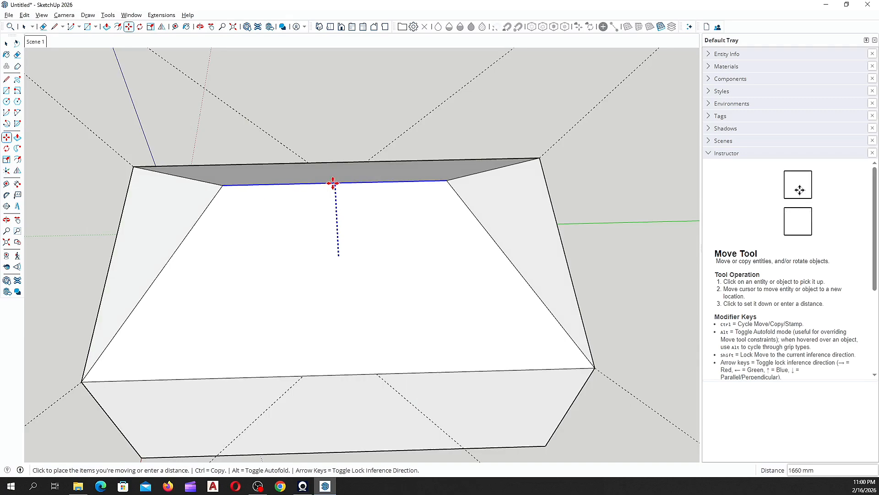
middle_click_drag(330, 182, 457, 98)
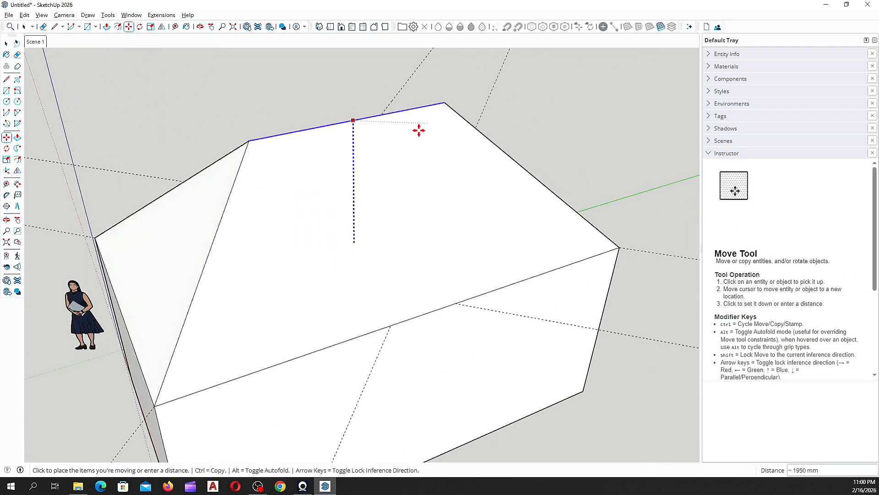
middle_click_drag(371, 163, 430, 89)
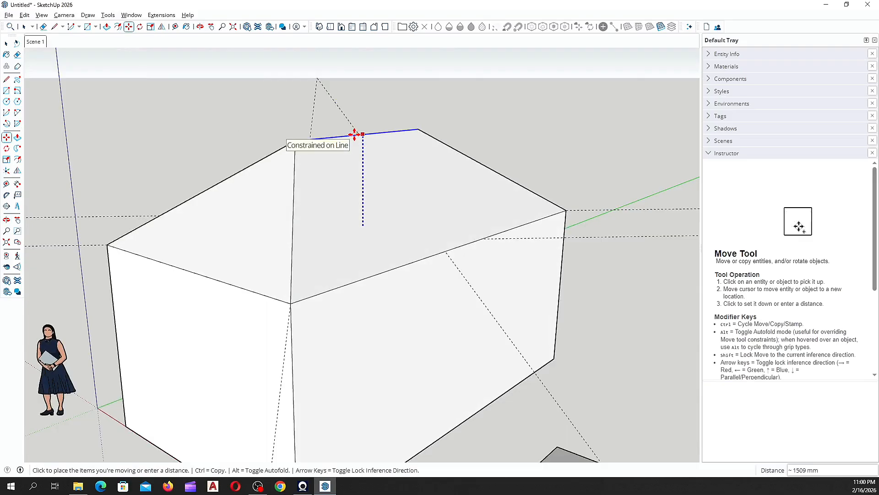
type("1800")
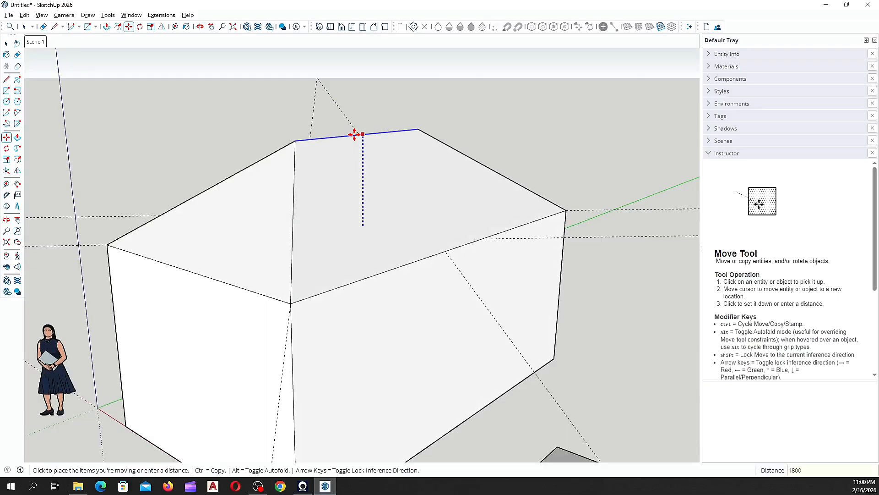
key("Return")
Step: Orbit around the house to inspect the new hip roof
middle_click_drag(292, 238, 436, 188)
scroll(433, 220, "down", 3)
middle_click_drag(307, 269, 98, 277)
scroll(385, 277, "up", 3)
middle_click_drag(380, 271, 333, 271)
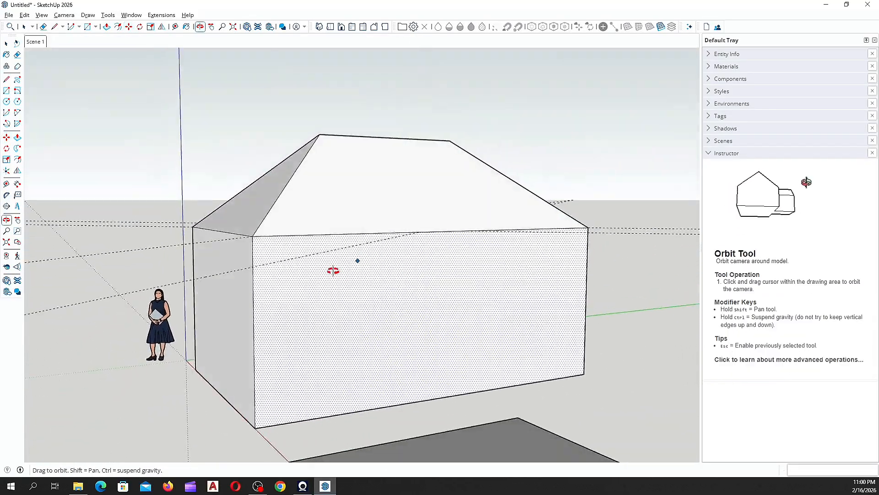
scroll(269, 181, "up", 4)
middle_click_drag(380, 197, 182, 232)
Step: Place a vertical guide 3500 mm across the wall from its left edge
key("space")
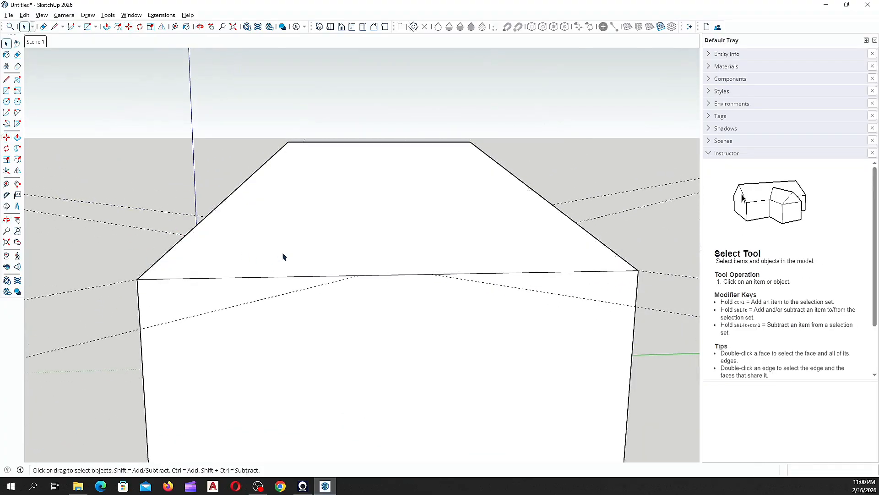
scroll(284, 255, "down", 2)
middle_click_drag(284, 257, 337, 284)
left_click(6, 184)
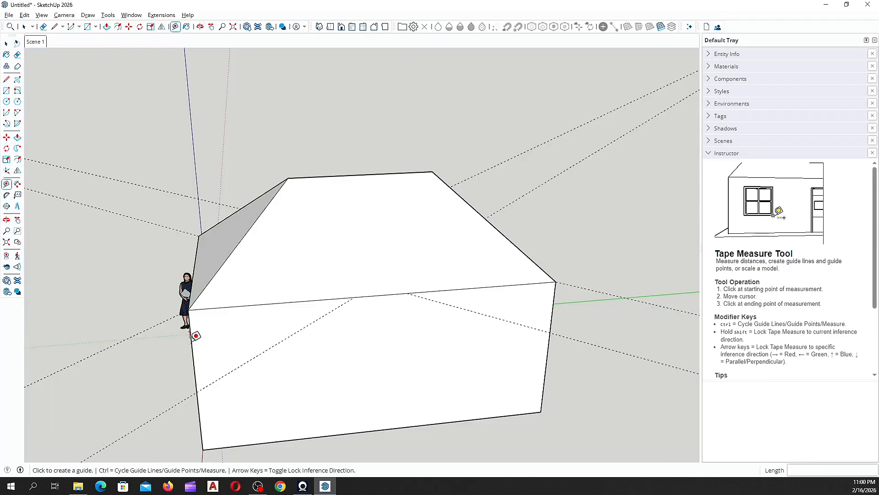
left_click(191, 340)
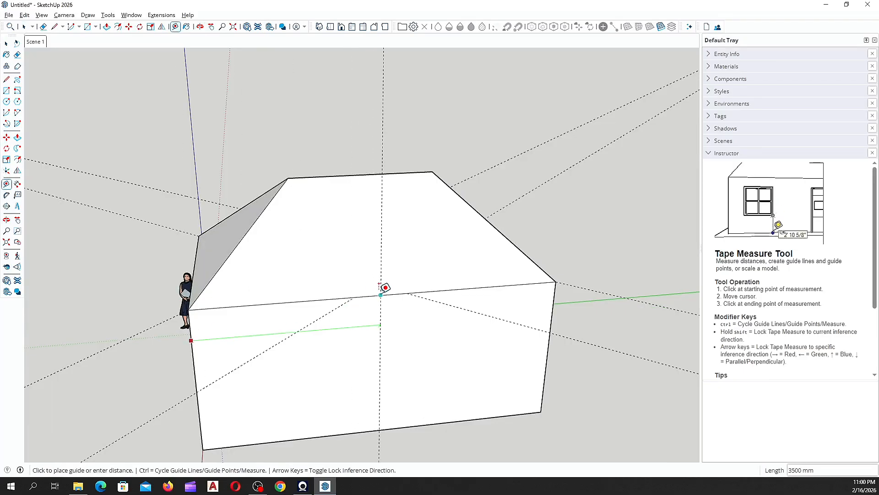
left_click(380, 294)
scroll(382, 317, "up", 2)
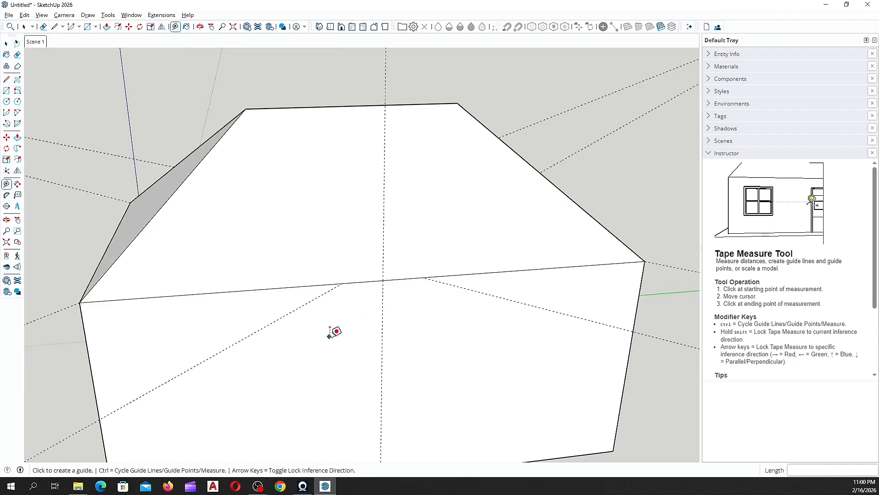
Step: Add guides 1000 mm on either side of the centre guide, undoing a misplaced one
left_click(382, 322)
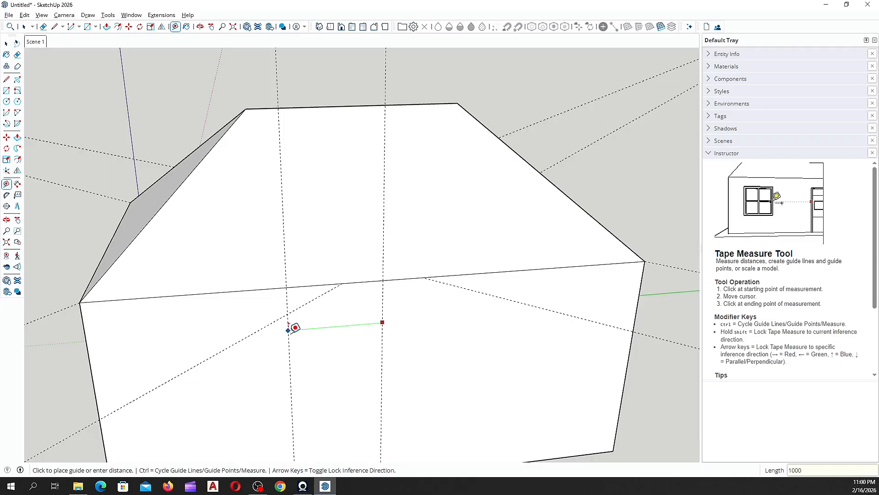
type("1000")
key("Return")
left_click(382, 324)
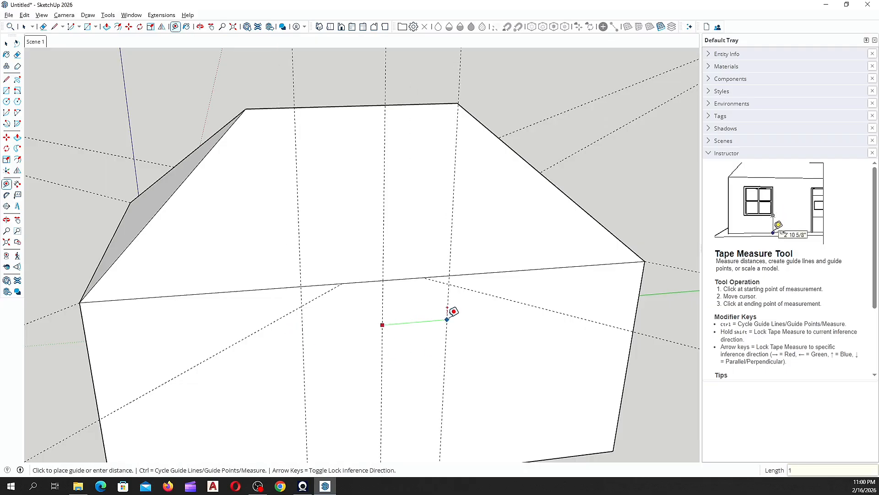
key("Return")
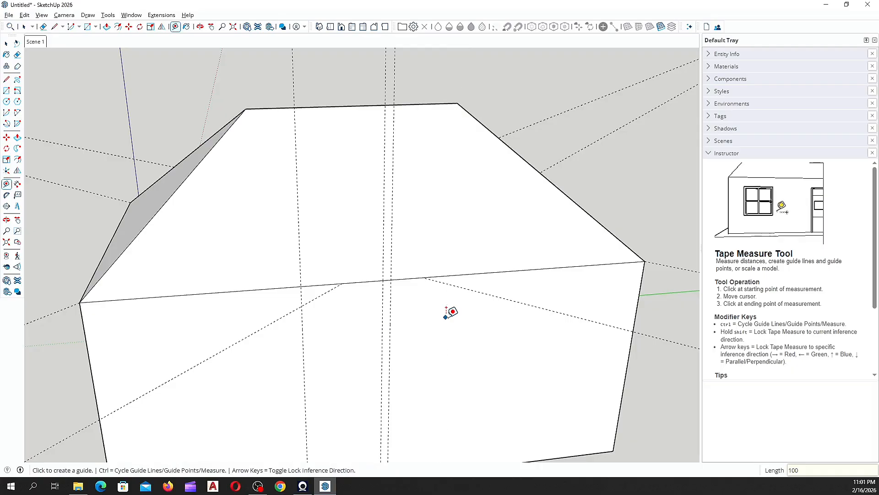
key("ctrl+z")
left_click(383, 318)
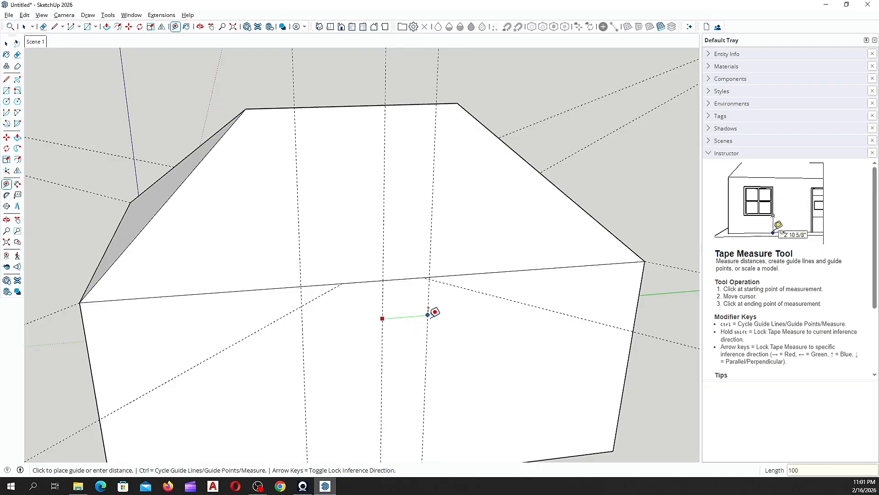
key("Return")
scroll(431, 311, "down", 3)
mouse_move(361, 277)
middle_mouse_down()
mouse_move(473, 308)
mouse_move(372, 275)
middle_mouse_up()
Step: Draw a 2000 × 3000 mm rectangle on the front wall between the offset guides
left_click(6, 91)
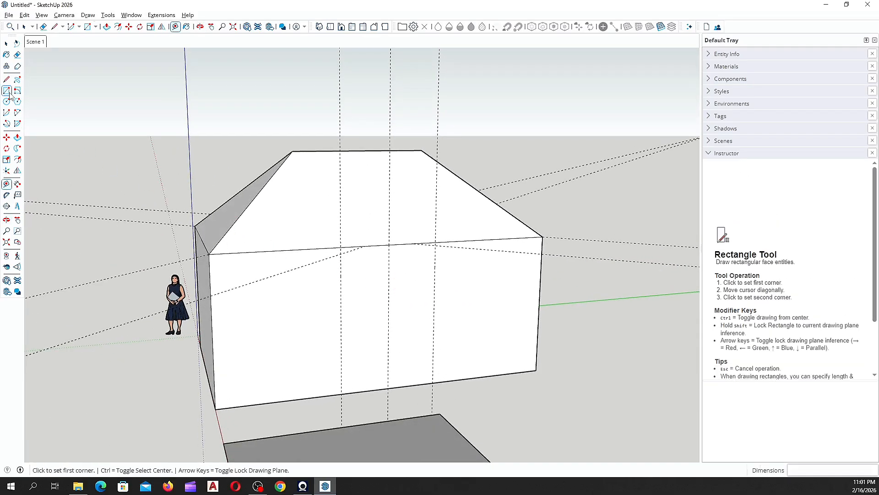
left_click(341, 393)
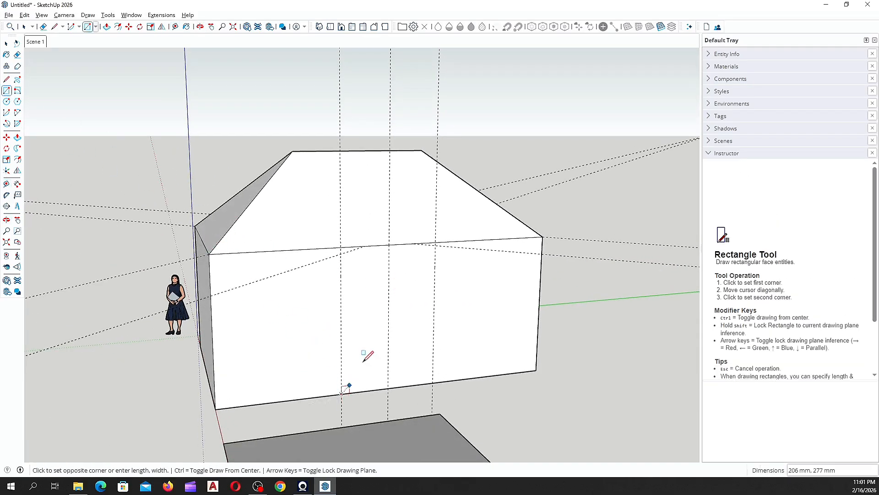
left_click(435, 242)
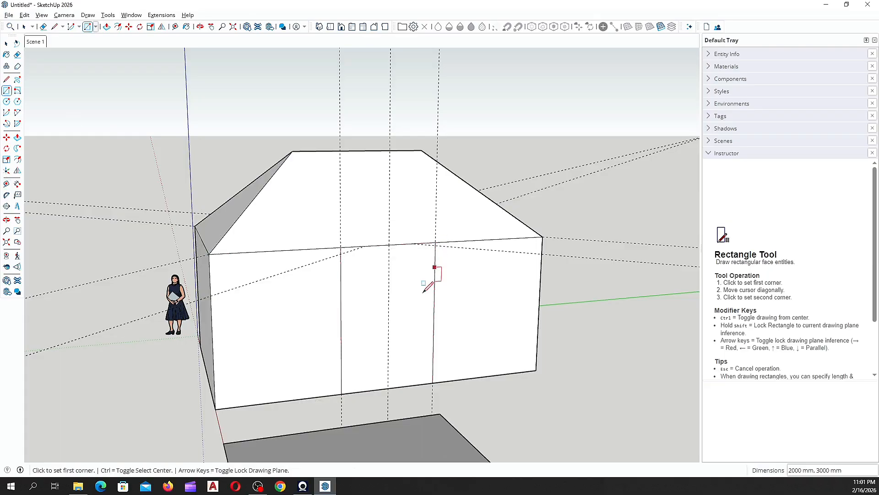
middle_click_drag(401, 285, 358, 344)
Step: Select the new rectangle face and orbit to check the wall and roof
key("space")
left_click(388, 311)
middle_click_drag(389, 312, 512, 279)
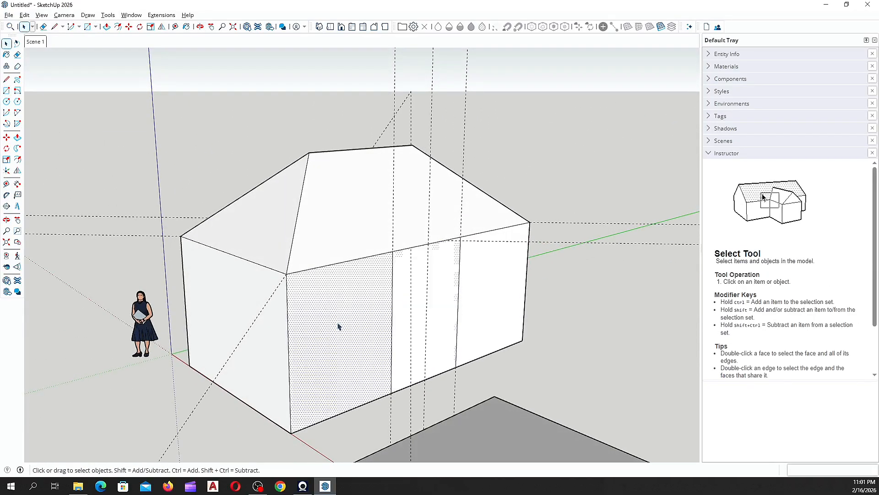
middle_click_drag(337, 324, 403, 308)
scroll(427, 245, "up", 5)
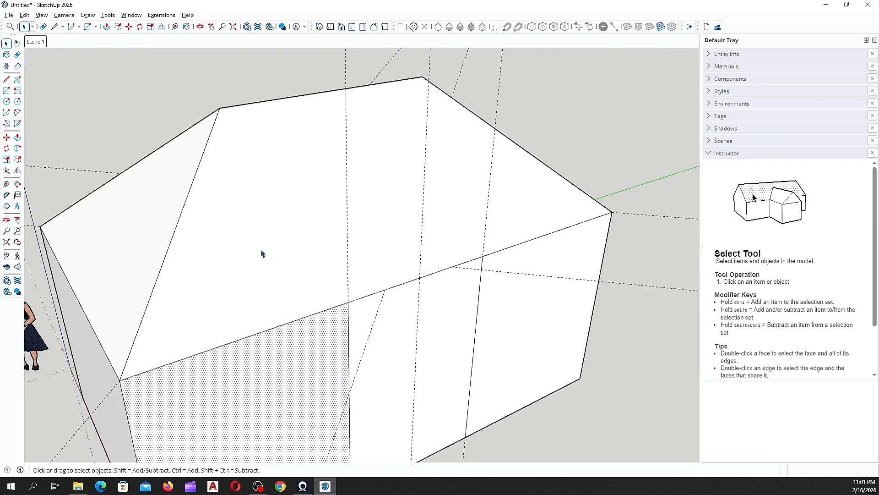
middle_click_drag(262, 253, 171, 255)
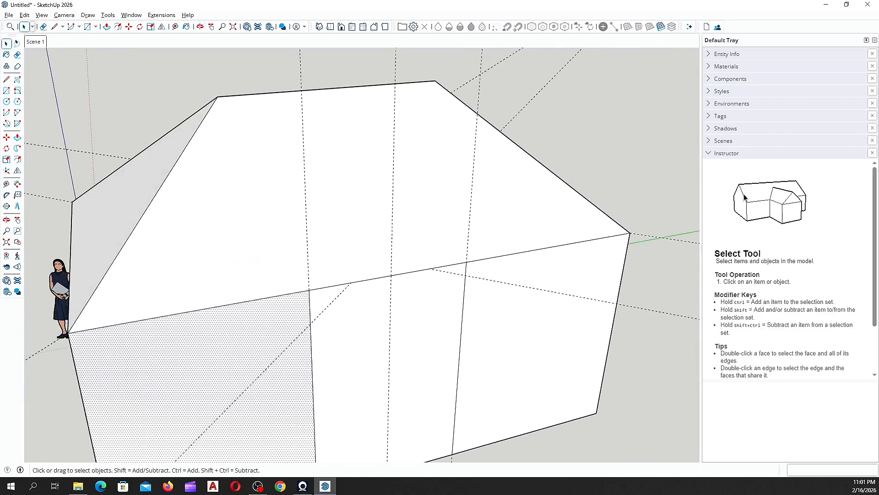
Step: Draw a blue-axis-locked vertical centre line on the wall strip, then both gable slopes forming a triangle
left_click(7, 79)
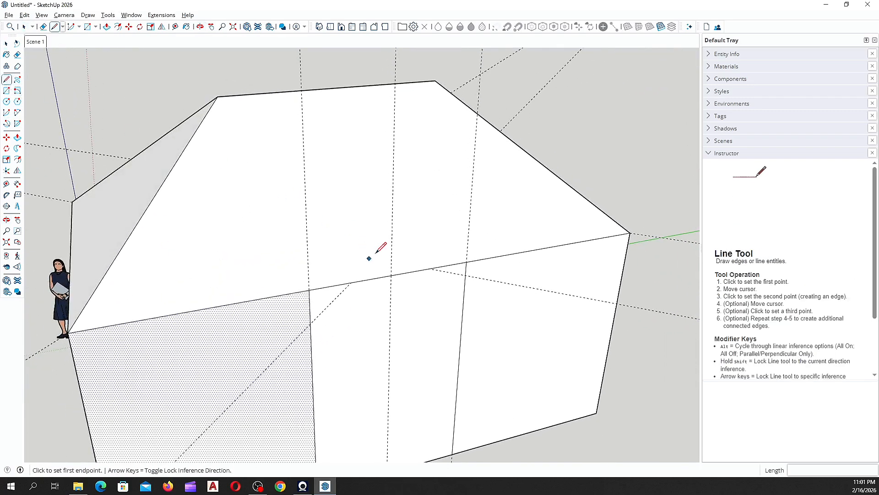
left_click(390, 275)
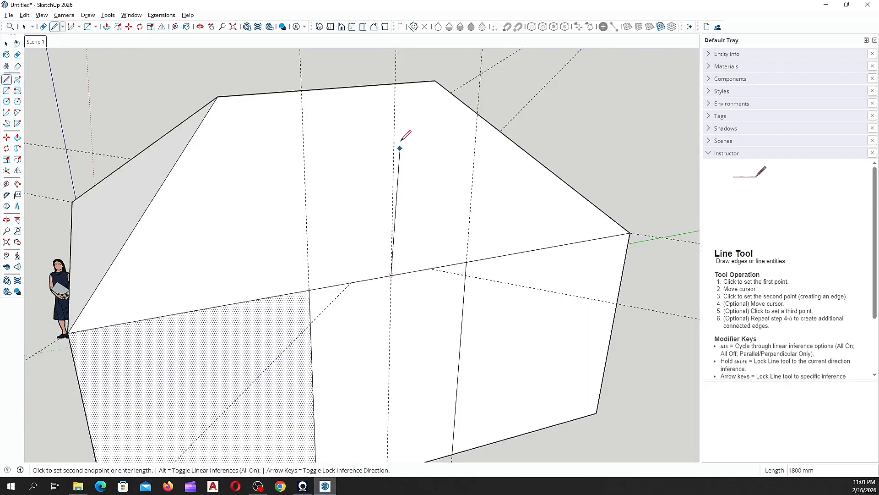
middle_click_drag(402, 139, 455, 92)
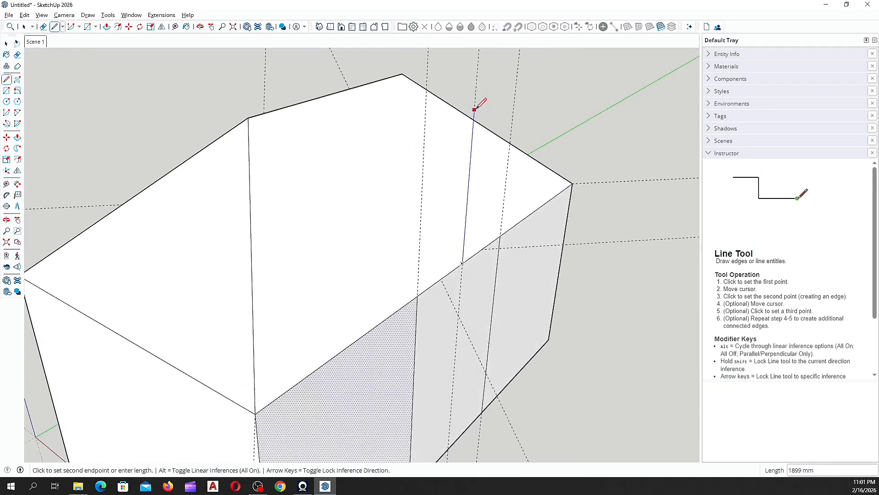
key("shift")
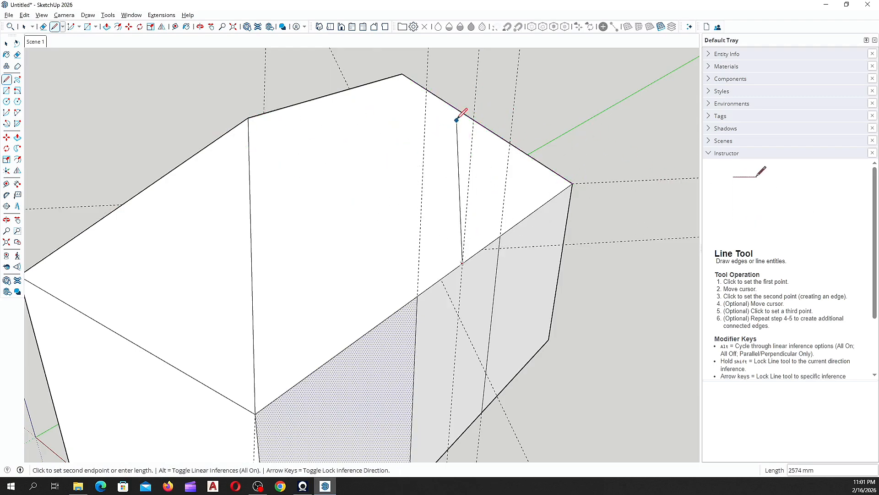
key("Up")
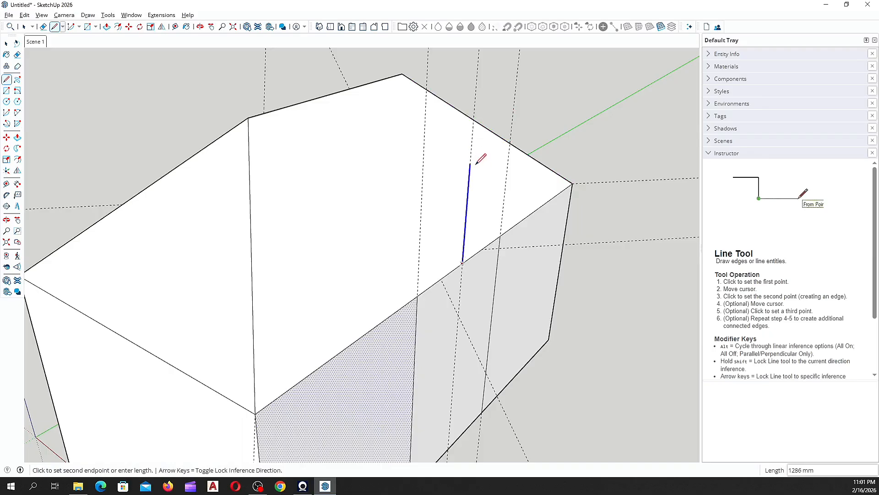
left_click(255, 115)
middle_click_drag(263, 114, 383, 117)
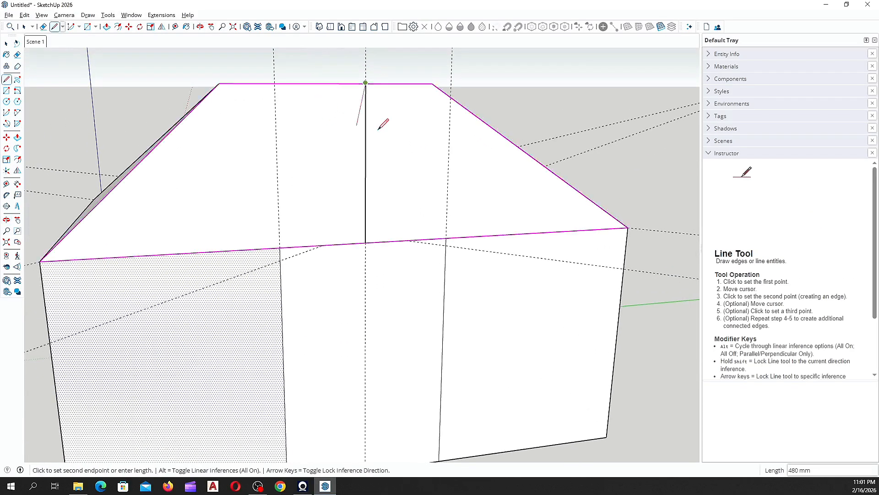
left_click(280, 248)
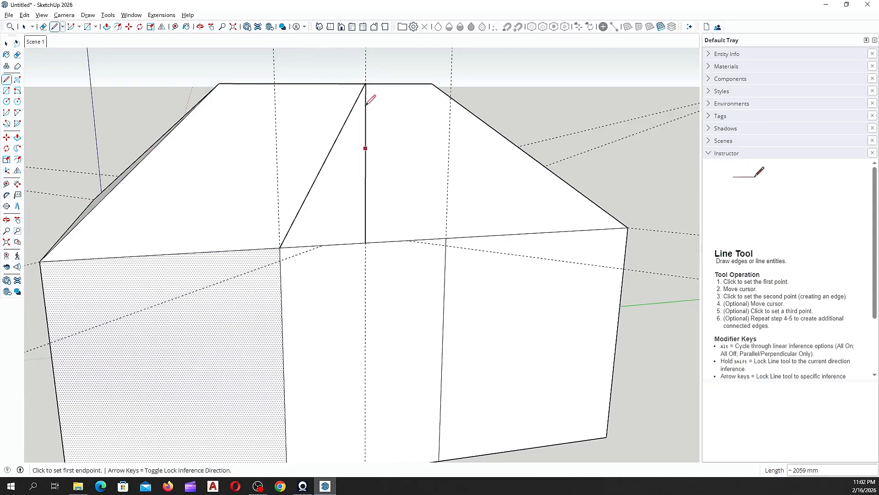
middle_click_drag(359, 88, 298, 138)
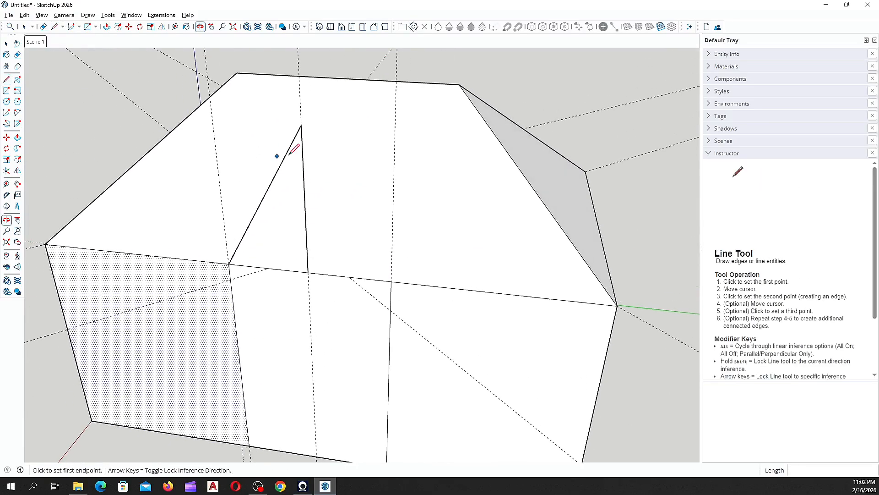
left_click(301, 125)
left_click(390, 284)
Step: Select both halves of the gable triangle and the wall strip below it
key("o")
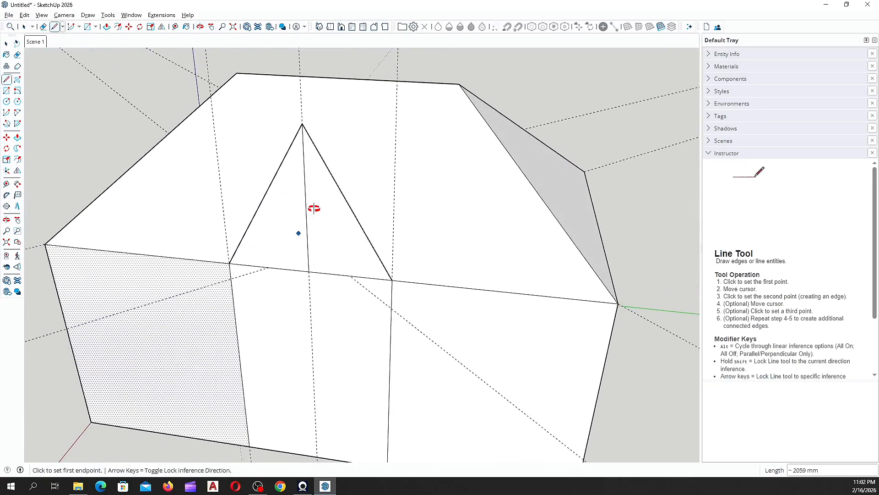
left_click_drag(314, 206, 445, 83)
middle_click_drag(445, 82, 459, 84)
key("space")
left_click(373, 150)
middle_click_drag(372, 150, 442, 141)
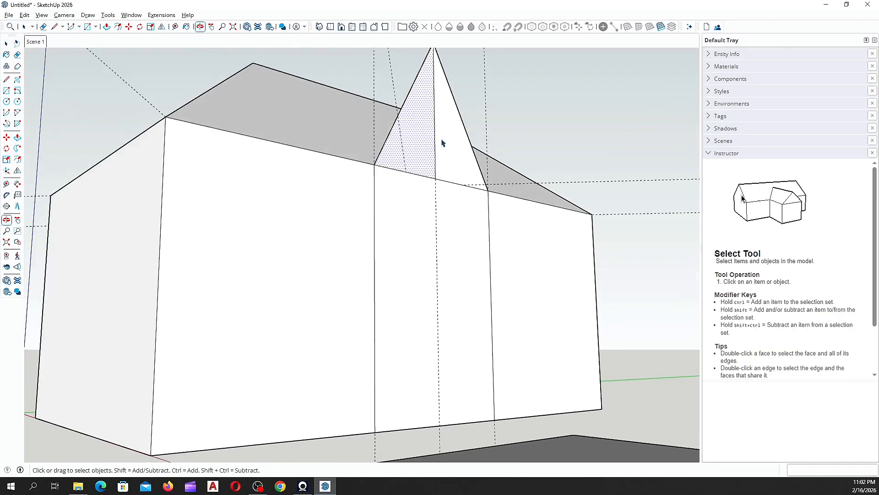
left_click(444, 142)
left_click(435, 238)
middle_click_drag(424, 220, 384, 209)
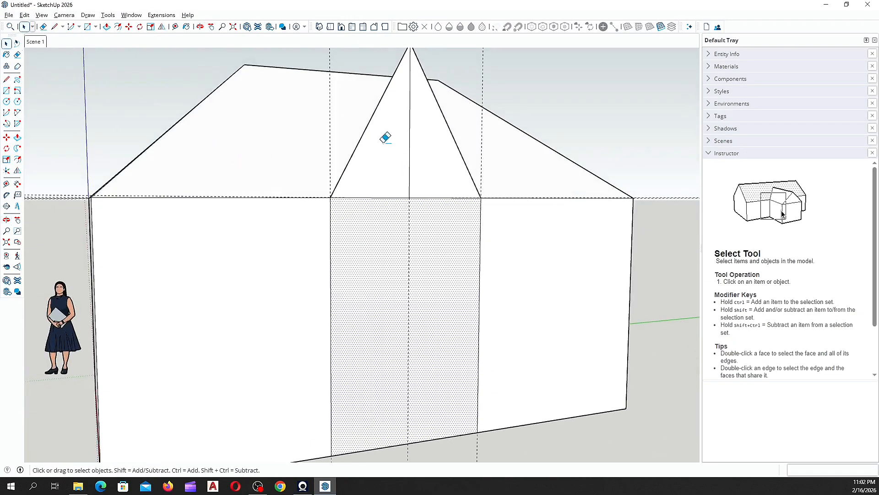
Step: Erase the vertical centre edge so the gable becomes one triangular face
key("e")
left_click(410, 133)
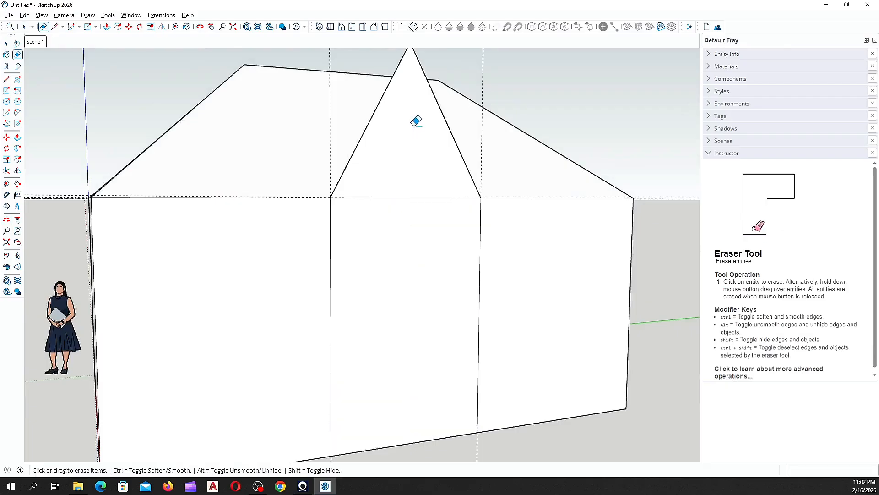
middle_click_drag(406, 149, 417, 129)
key("space")
left_click(406, 147)
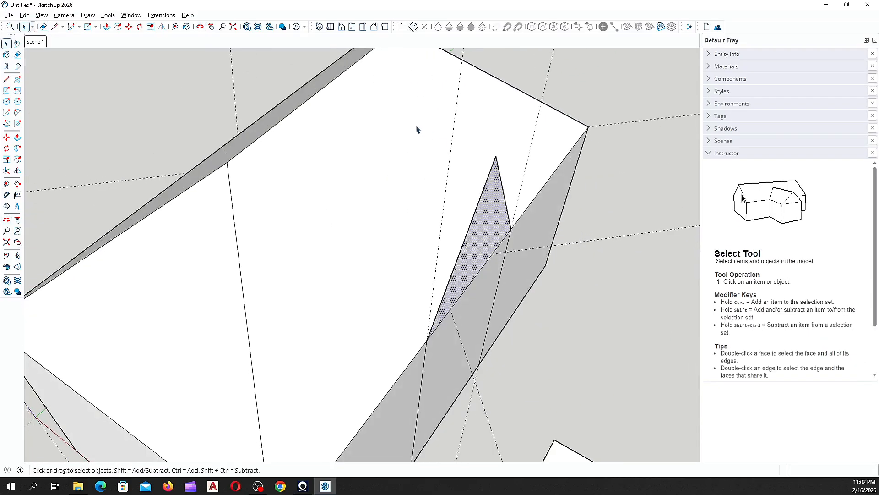
Step: Draw an edge from the gable peak to the main roof edge's midpoint
left_click(7, 79)
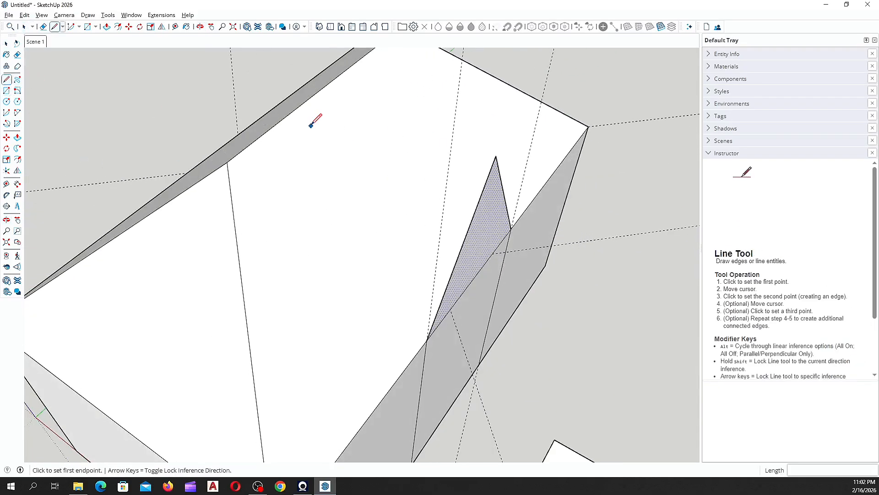
left_click(496, 156)
middle_click_drag(479, 145, 393, 138)
scroll(393, 138, "down", 2)
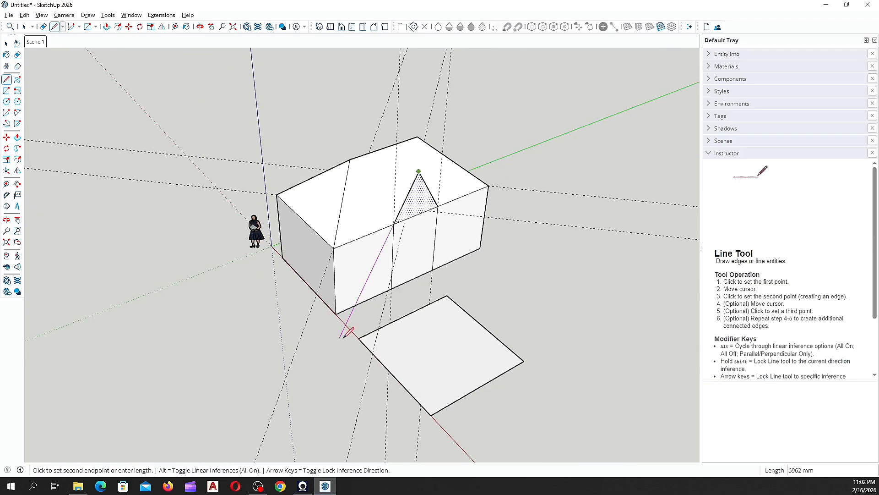
scroll(397, 142, "up", 4)
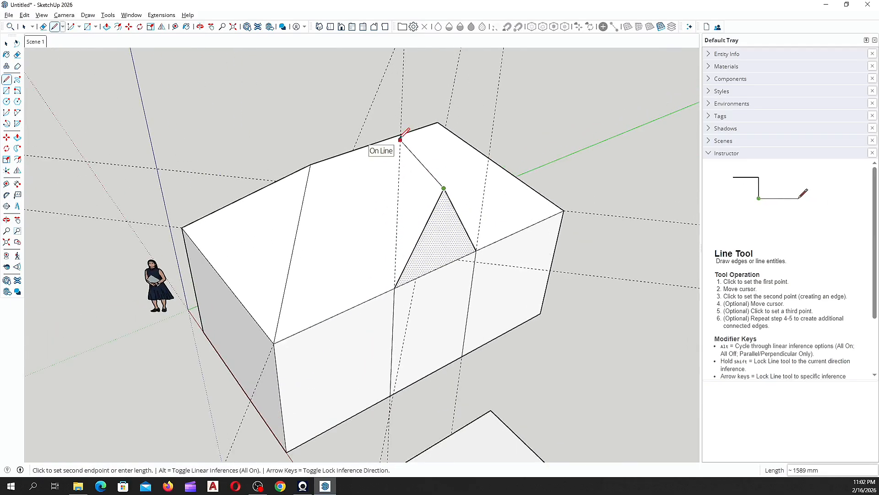
scroll(400, 139, "up", 1)
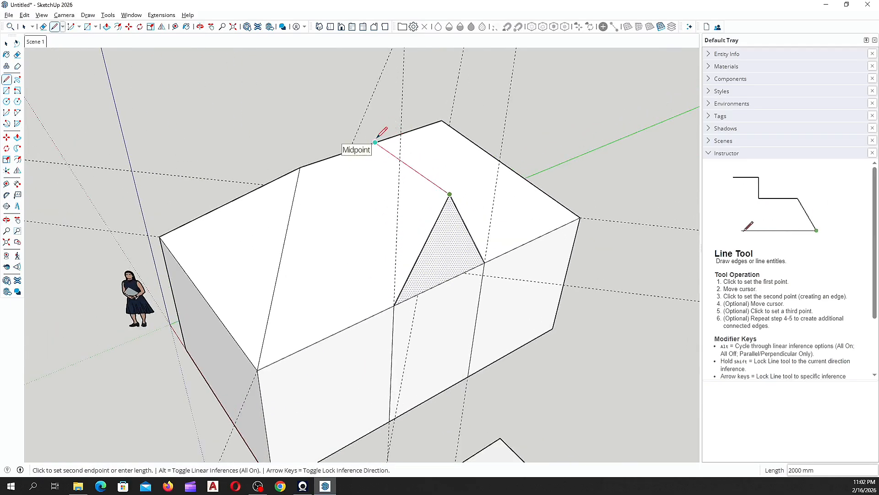
scroll(377, 137, "up", 3)
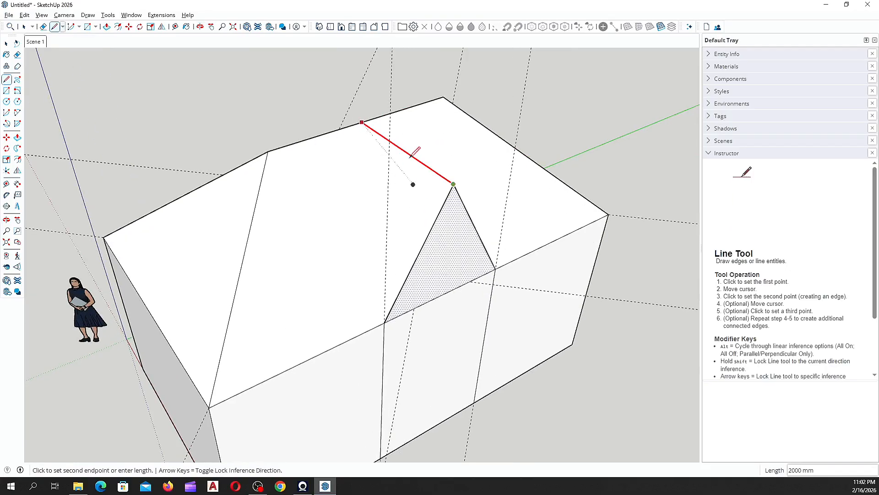
left_click(361, 121)
scroll(322, 176, "down", 1)
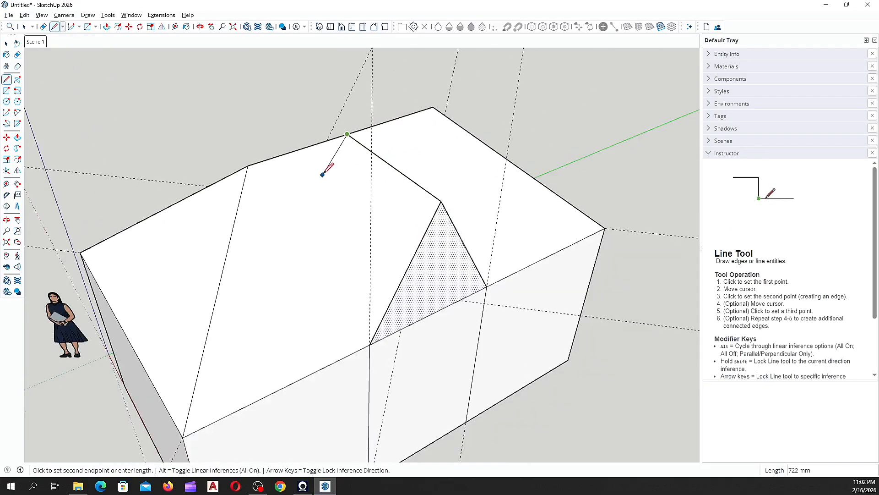
key("Escape")
Step: Connect both lower gable corners to the ridge vertices with edges, splitting the roof face
middle_click_drag(308, 188, 463, 133)
scroll(458, 141, "up", 3)
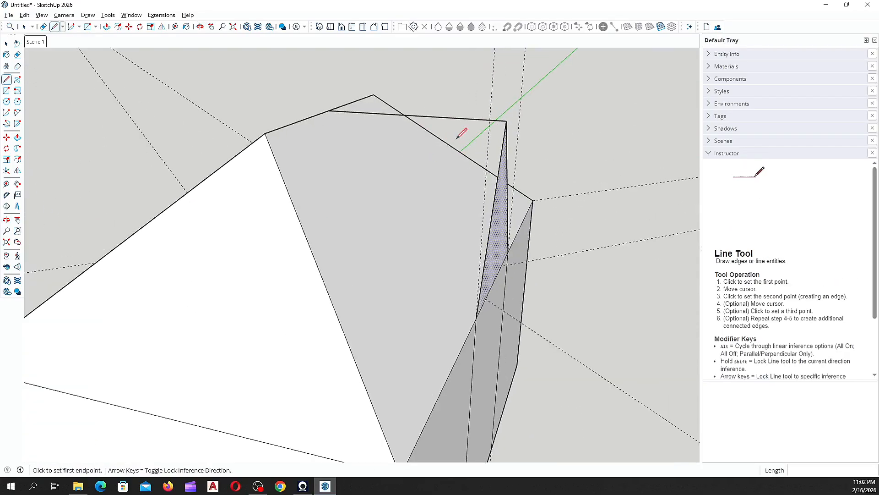
middle_click_drag(350, 153, 479, 331)
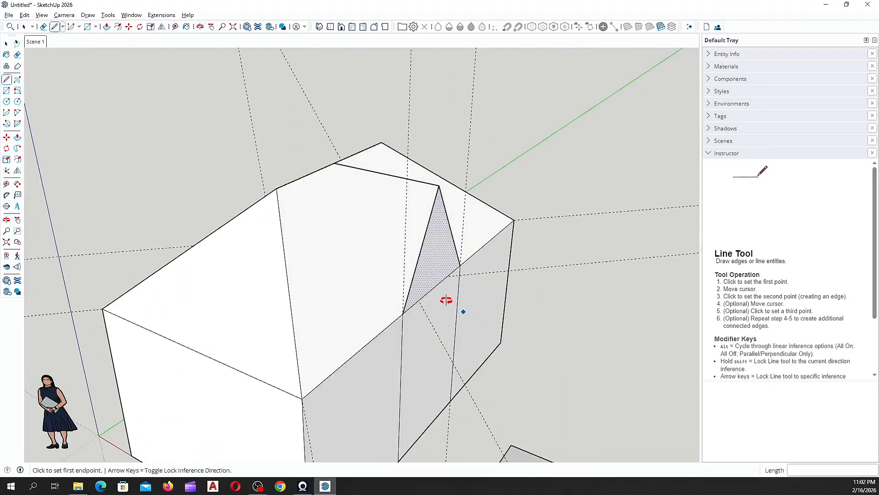
mouse_move(446, 300)
middle_mouse_down()
mouse_move(357, 298)
mouse_move(348, 317)
middle_mouse_up()
left_click(346, 319)
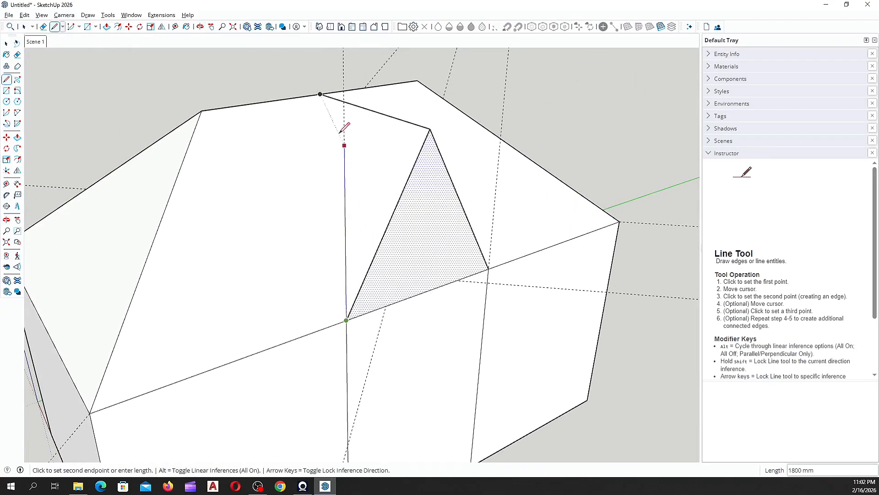
left_click(321, 94)
mouse_move(350, 98)
middle_mouse_down()
mouse_move(231, 281)
mouse_move(300, 293)
middle_mouse_up()
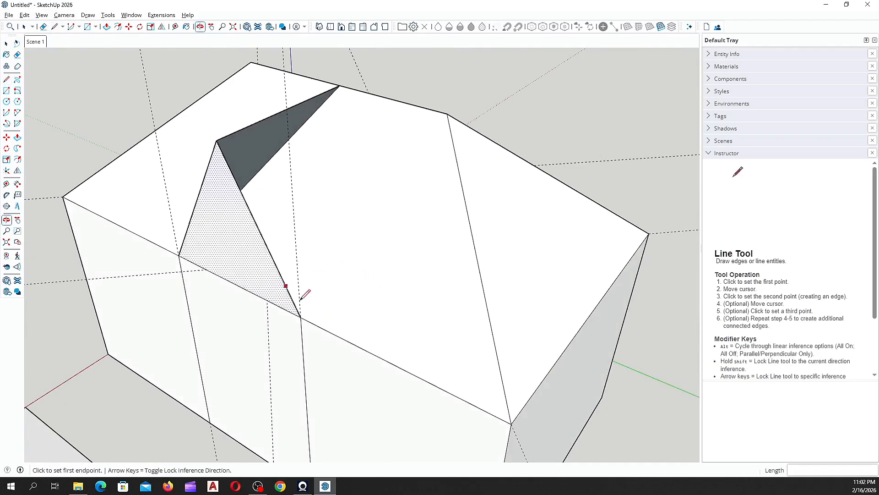
left_click(300, 316)
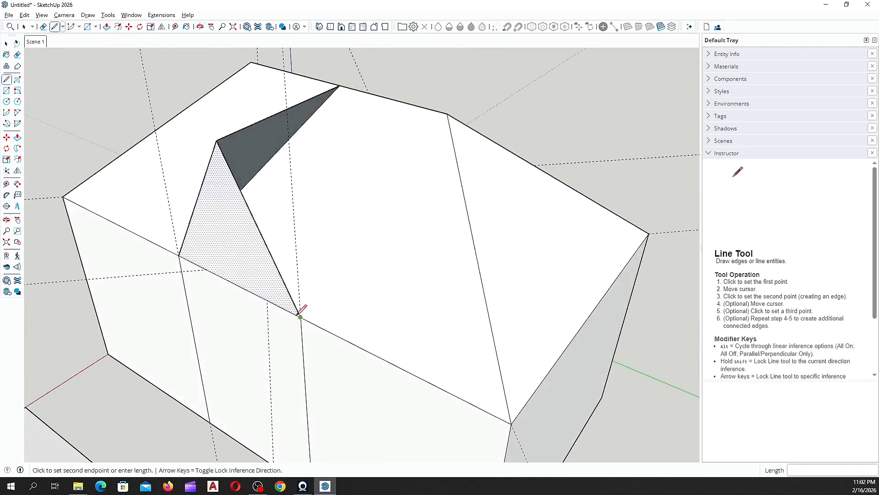
left_click(338, 86)
middle_click_drag(337, 94, 415, 273)
scroll(284, 183, "down", 3)
scroll(399, 263, "up", 3)
key("space")
middle_click_drag(397, 236, 375, 148)
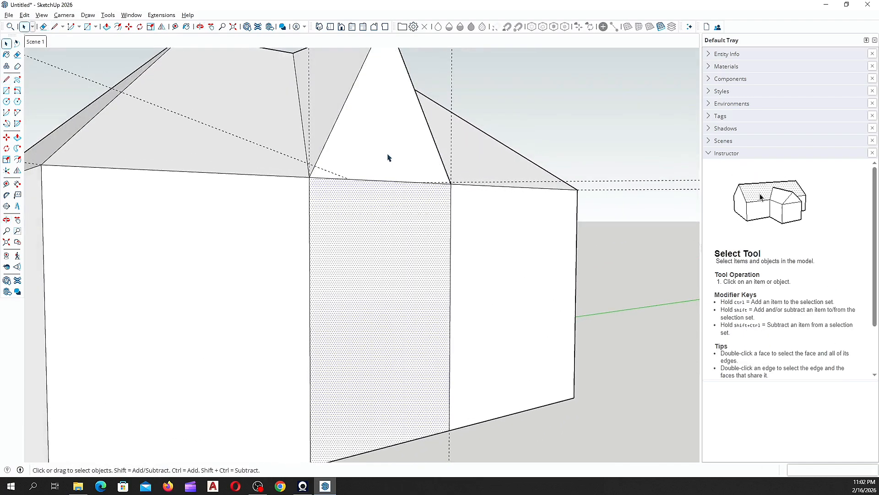
Step: Select the wing's merged gable-and-wall front face, then zoom out to the whole house
middle_click_drag(381, 221, 386, 194)
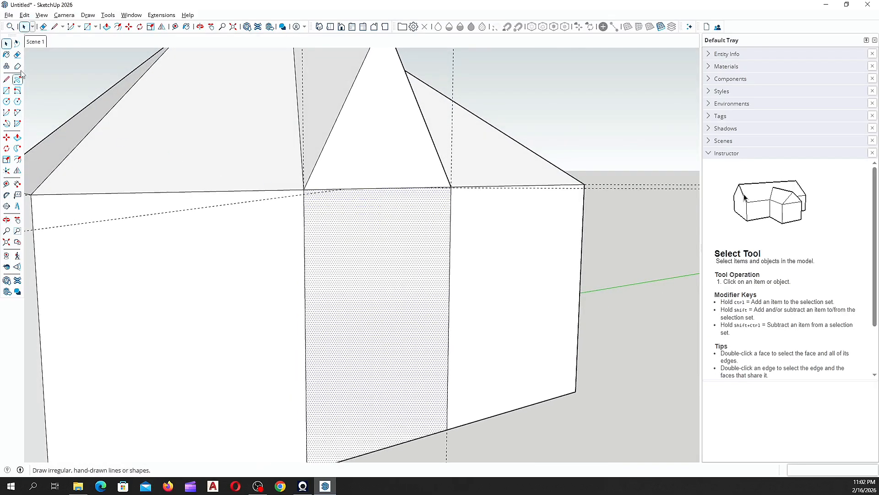
key("e")
middle_click_drag(342, 257, 486, 191)
key("space")
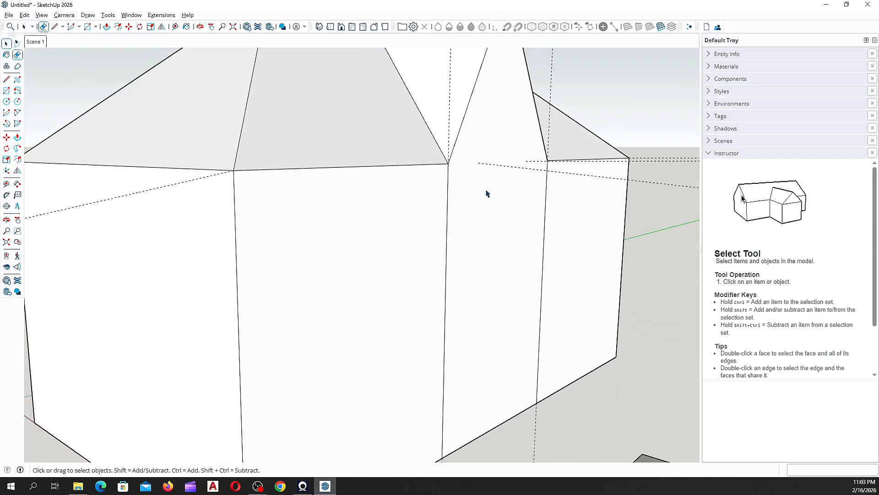
left_click(486, 191)
scroll(308, 220, "down", 4)
scroll(357, 269, "down", 1)
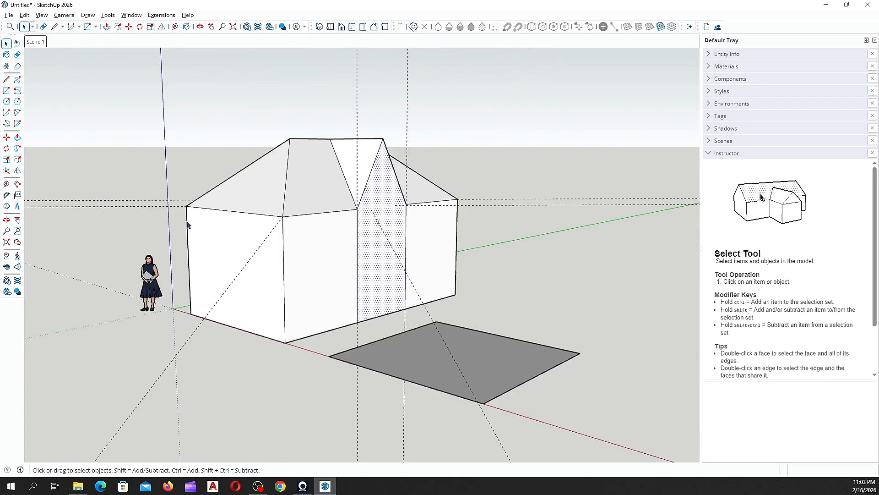
Step: Push/Pull the selected gable face outward by 288 mm to project the cross wing
key("p")
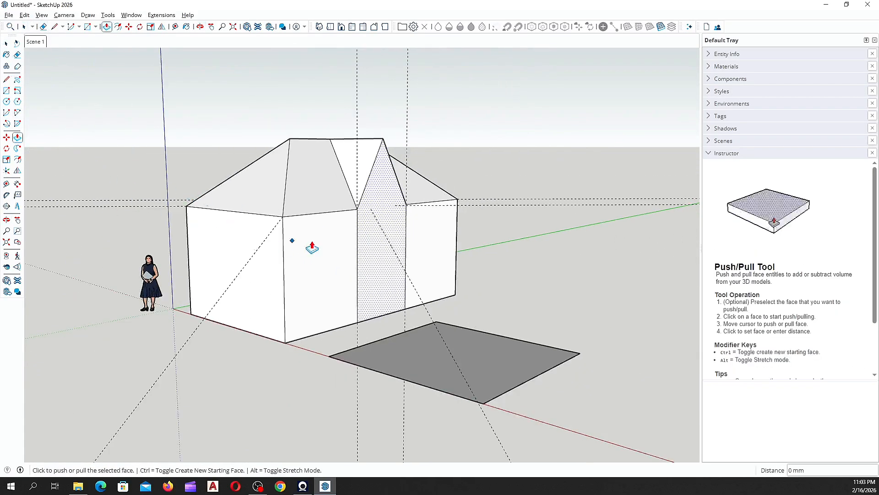
left_click(372, 240)
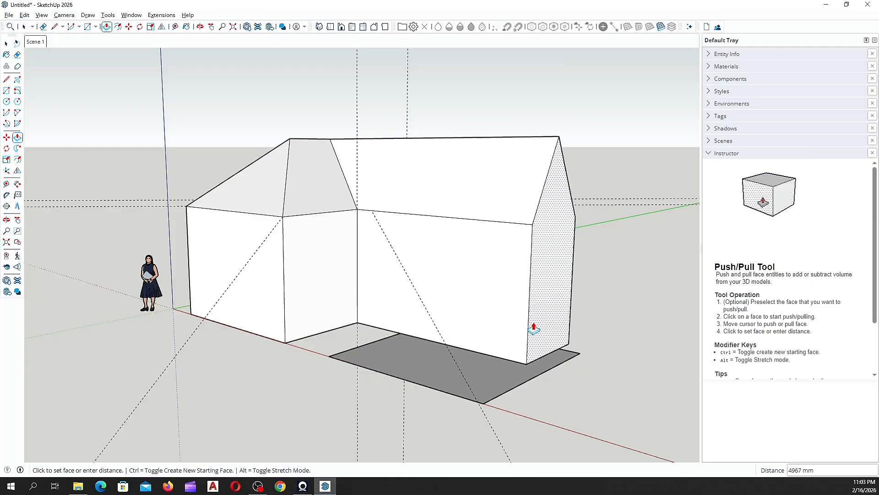
left_click(489, 290)
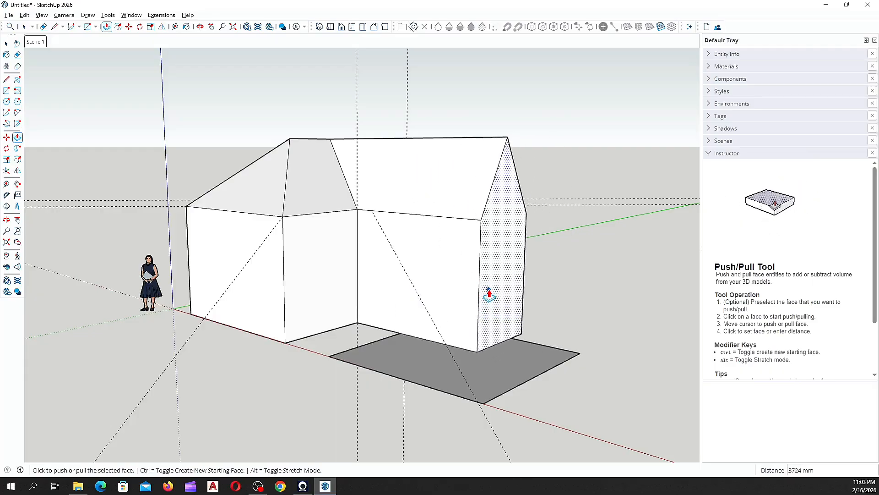
left_click(489, 291)
left_click(479, 266)
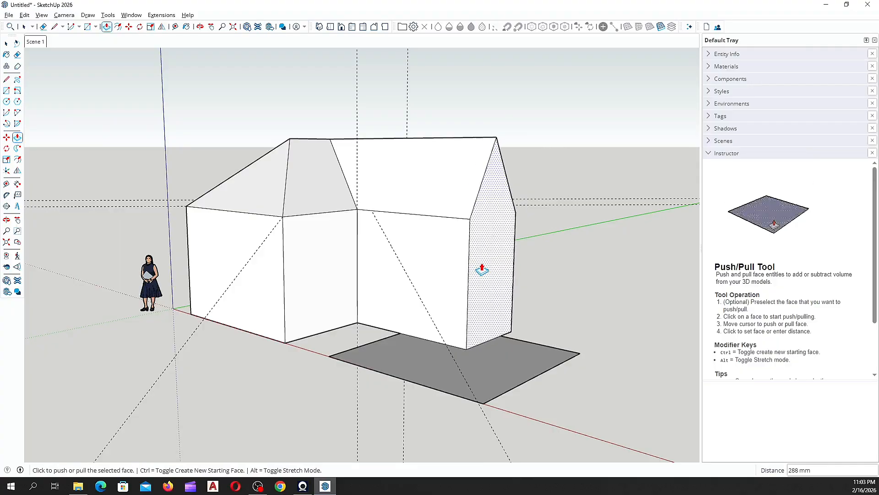
scroll(393, 252, "down", 3)
middle_click_drag(393, 252, 314, 315)
key("space")
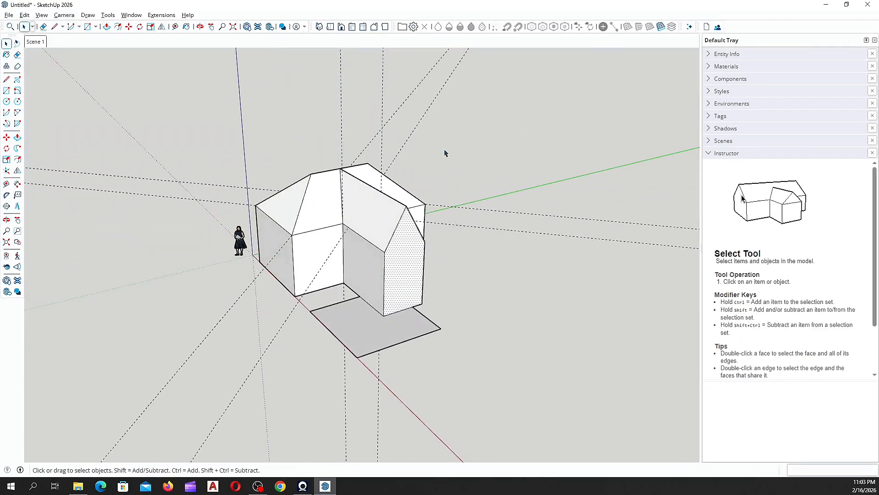
middle_click_drag(443, 151, 377, 206)
scroll(274, 286, "up", 5)
middle_click_drag(350, 247, 542, 297)
scroll(359, 274, "down", 3)
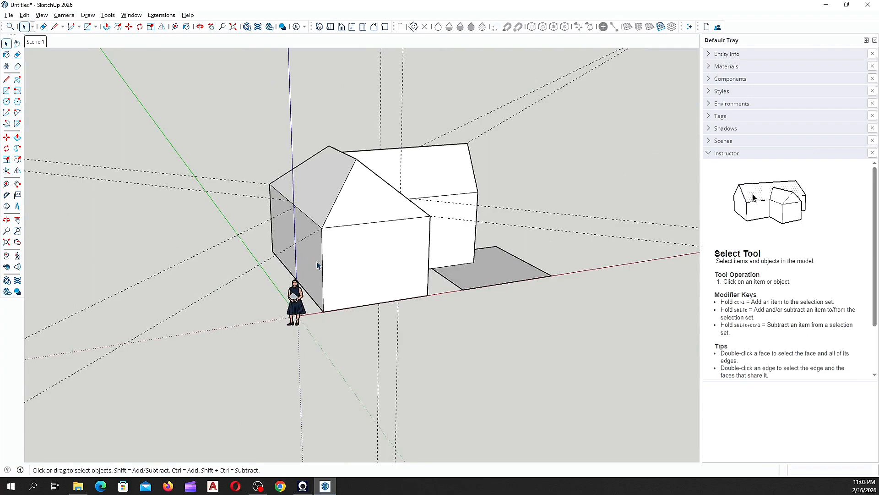
middle_click_drag(318, 266, 192, 204)
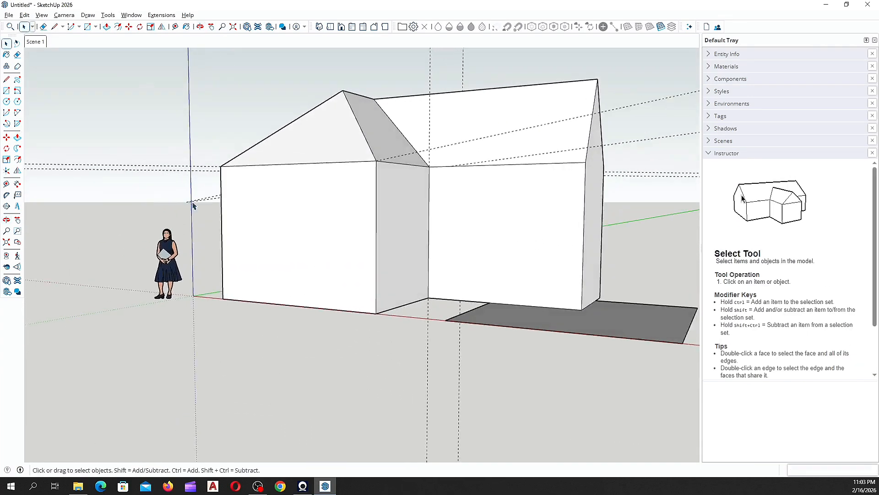
scroll(244, 199, "down", 3)
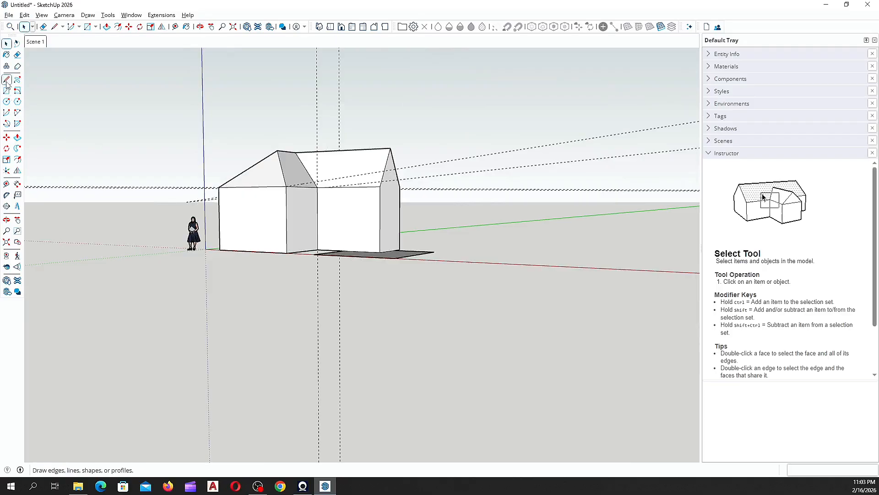
scroll(326, 179, "up", 5)
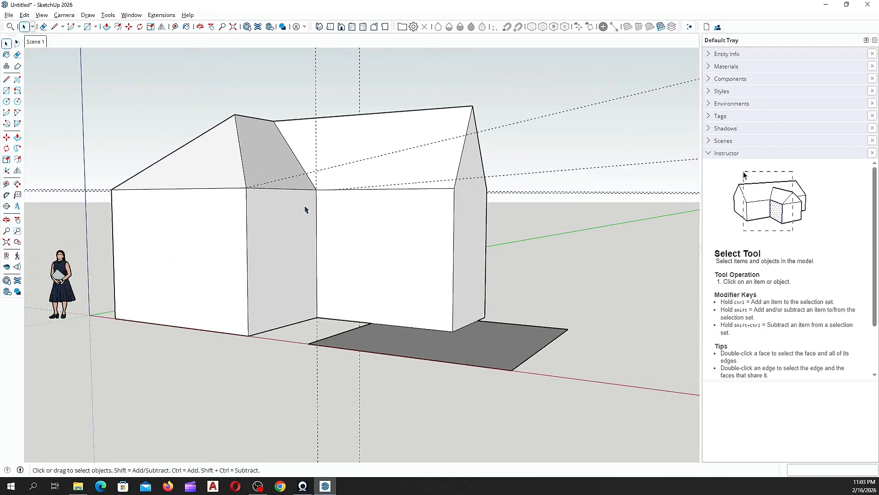
middle_click_drag(307, 209, 307, 157)
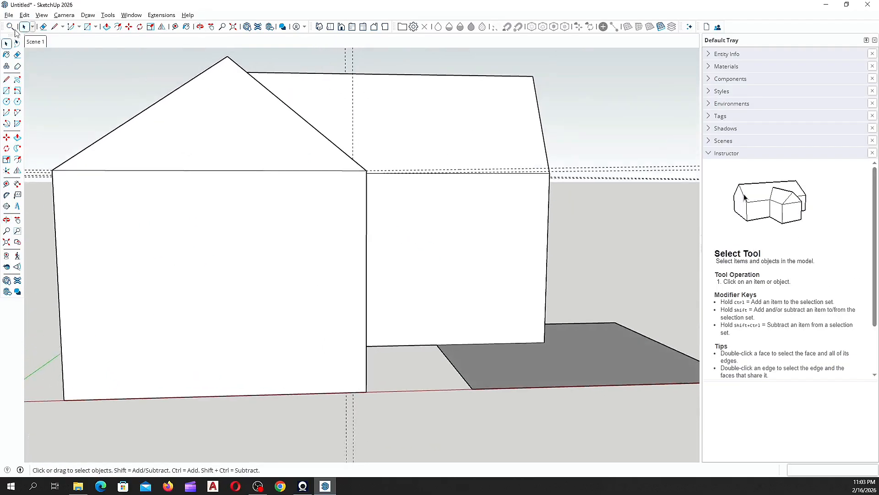
scroll(232, 242, "down", 5)
middle_click_drag(256, 241, 275, 246)
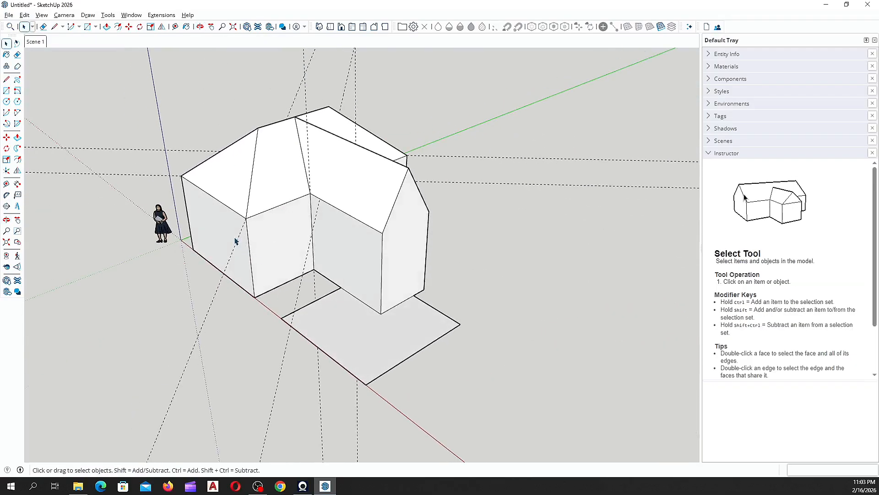
middle_click_drag(105, 182, 246, 166)
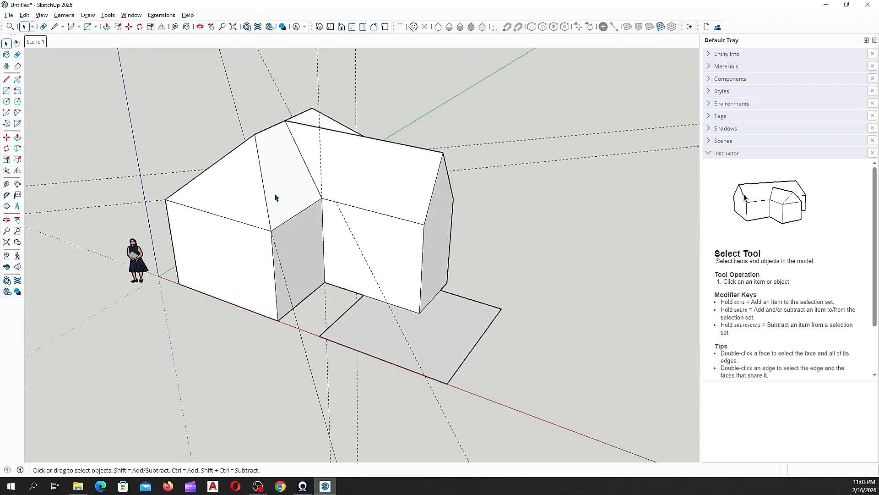
Step: Delete all guide lines with Edit > Delete Guides and orbit to a low front view
left_click(24, 15)
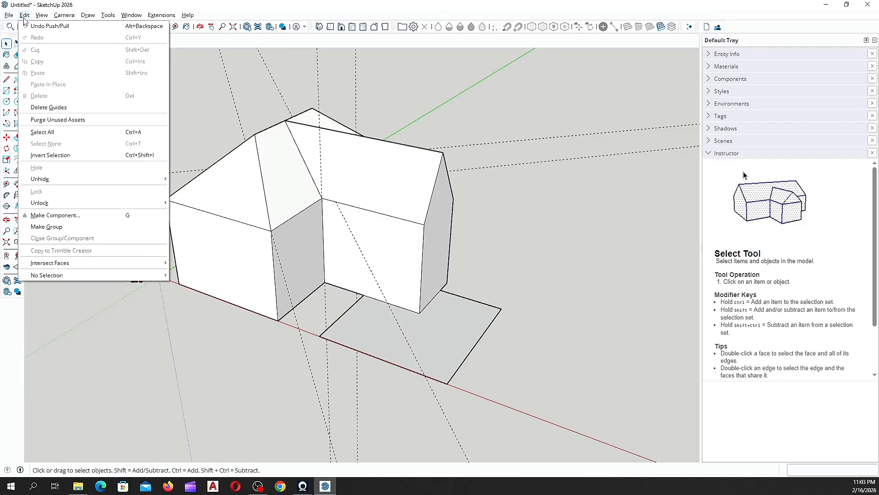
left_click(50, 108)
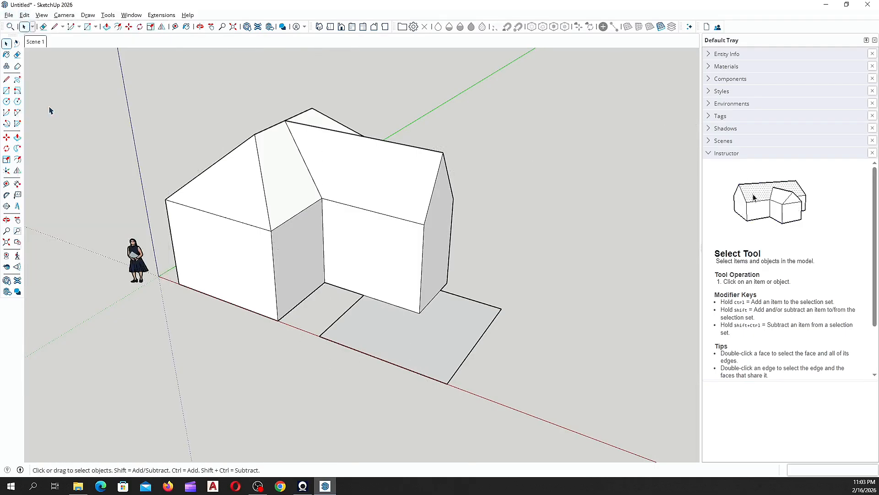
middle_click_drag(225, 333, 293, 212)
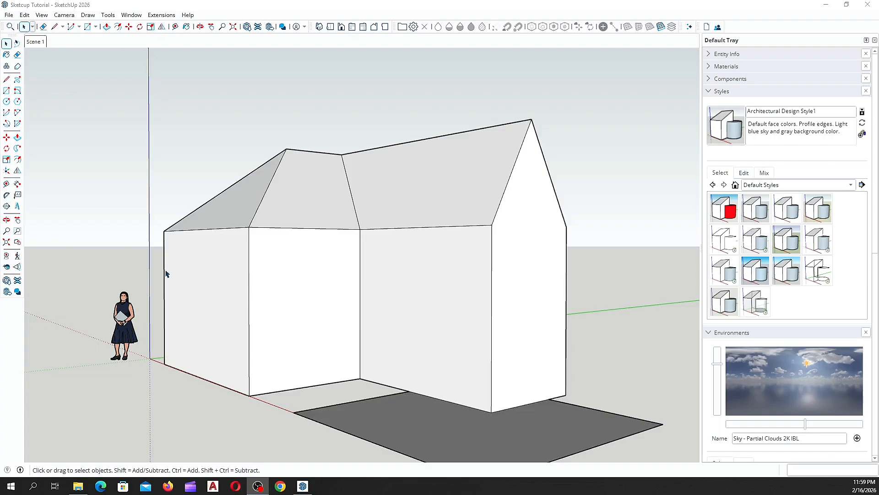
scroll(167, 274, "down", 3)
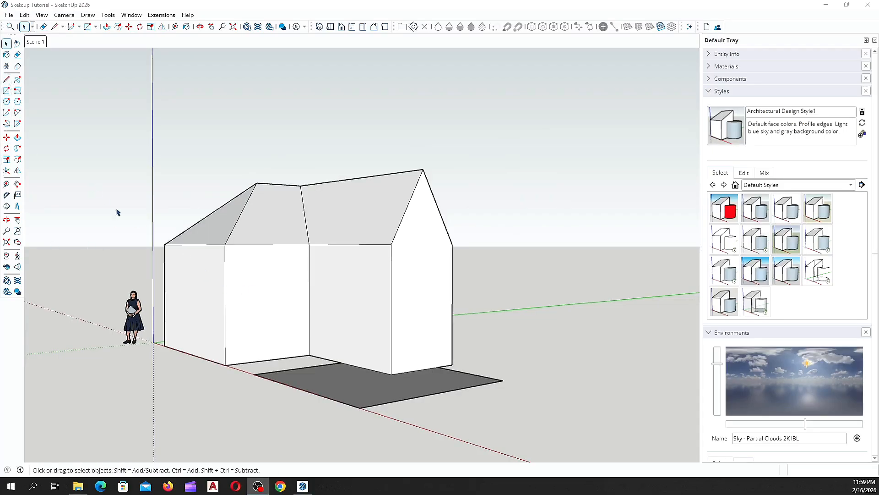
scroll(211, 290, "up", 2)
middle_click_drag(210, 290, 320, 279)
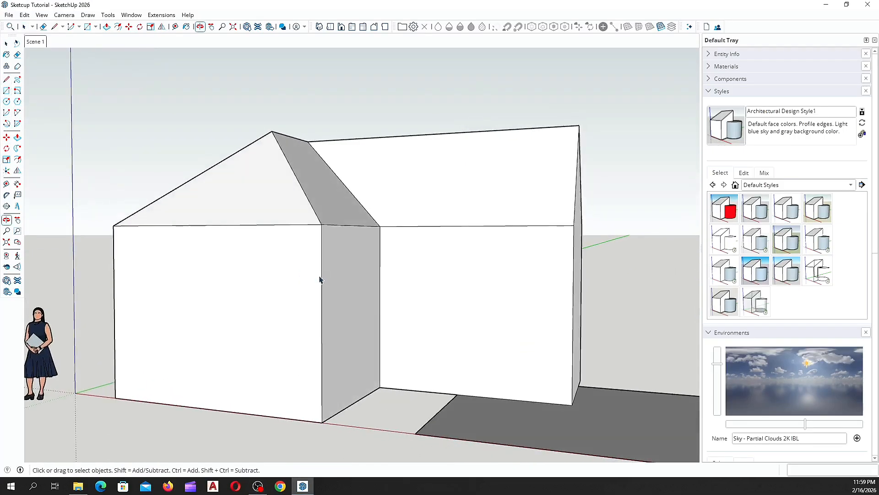
middle_click_drag(358, 264, 172, 271)
scroll(174, 271, "down", 2)
scroll(293, 266, "up", 2)
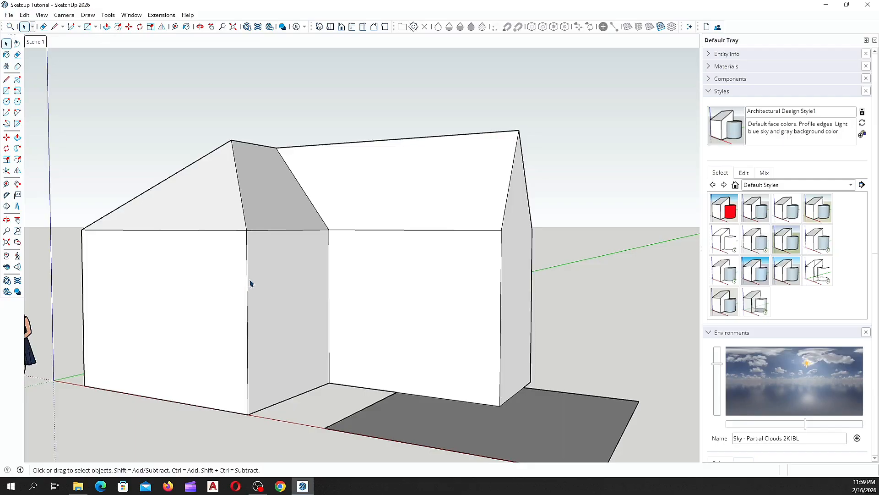
scroll(254, 282, "up", 1)
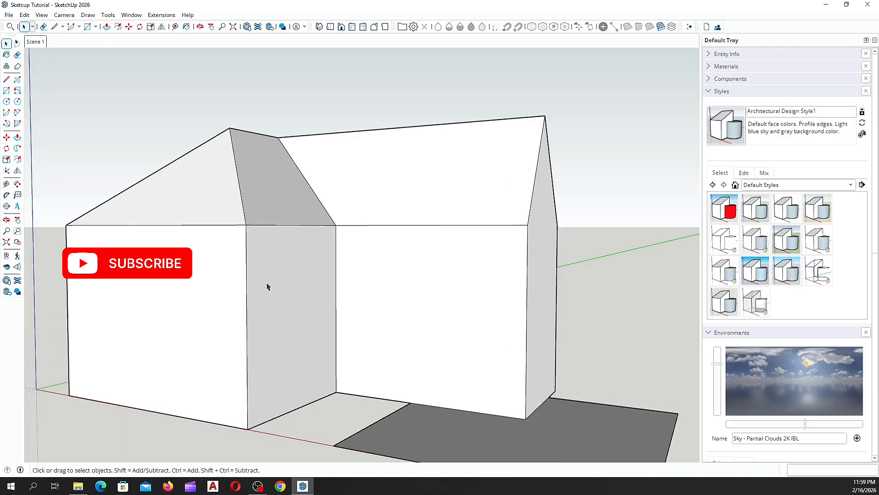
middle_click_drag(271, 284, 231, 287)
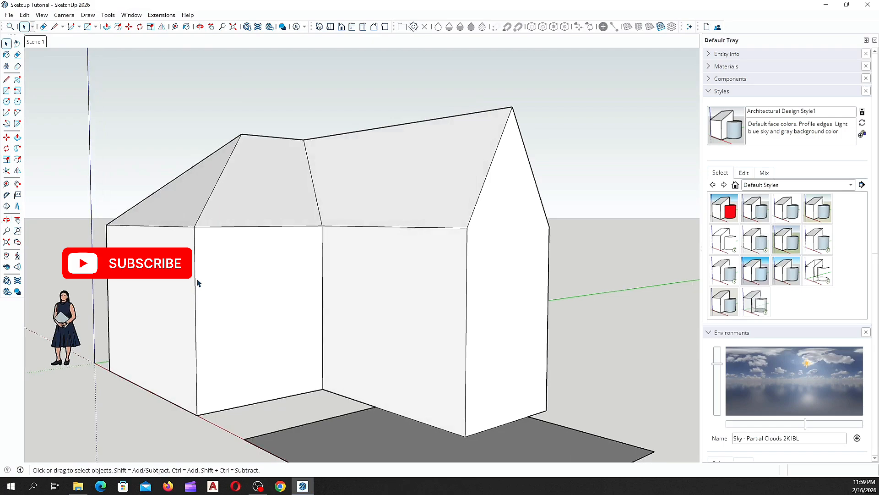
scroll(197, 284, "down", 3)
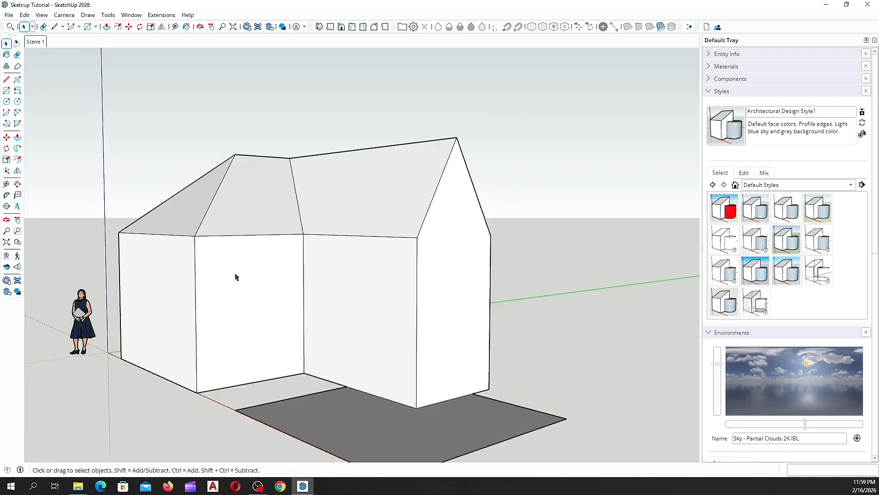
scroll(236, 276, "up", 1)
scroll(281, 274, "up", 2)
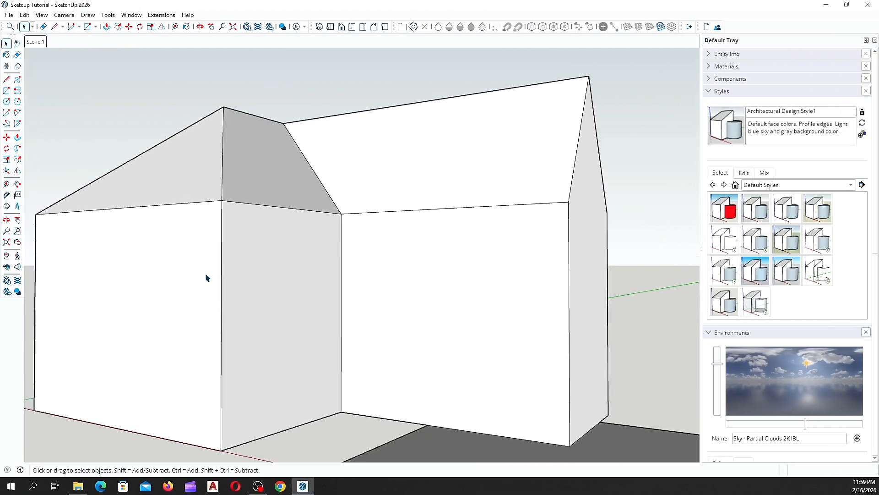
scroll(216, 276, "up", 1)
middle_click_drag(270, 273, 215, 282)
scroll(217, 283, "down", 5)
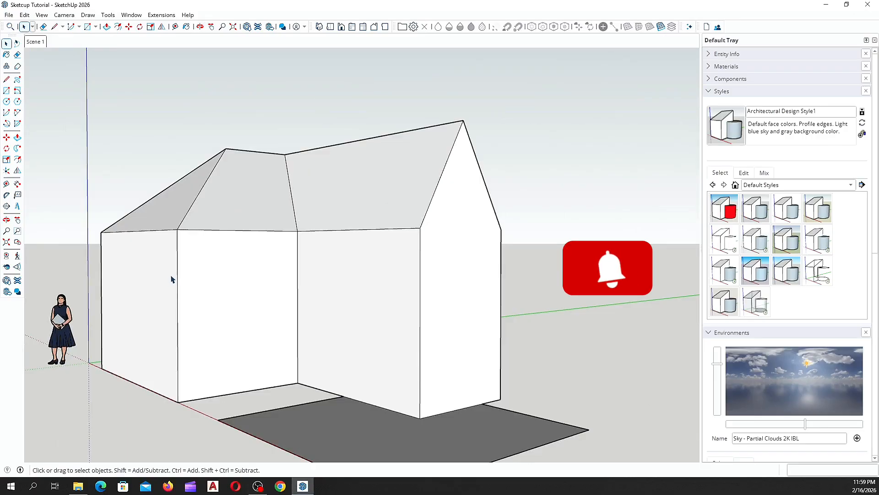